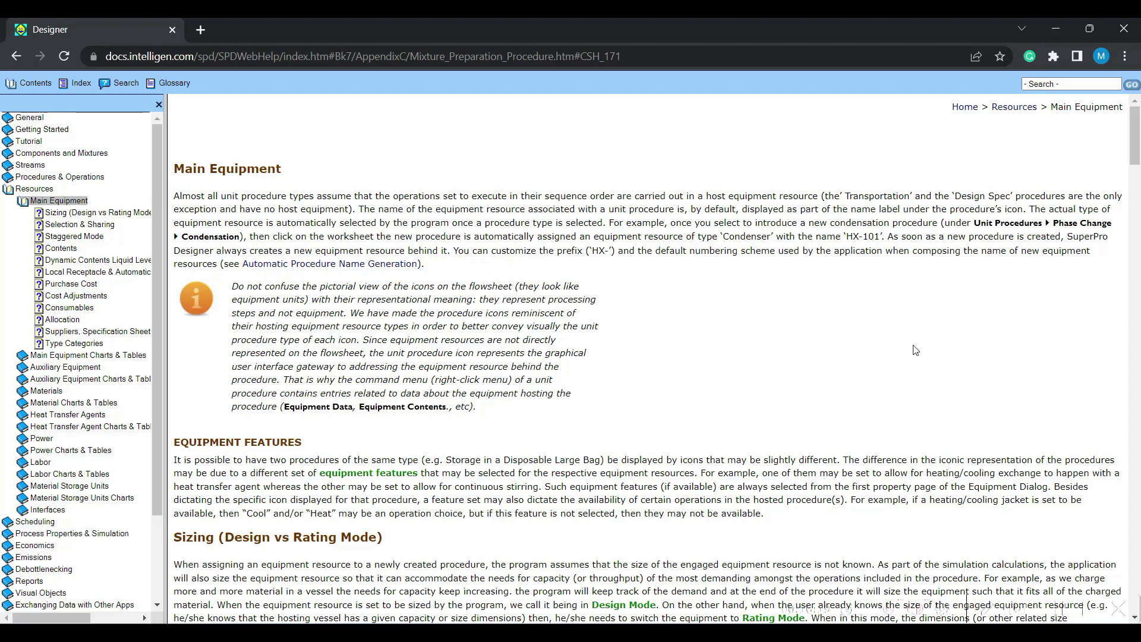
# Read the help topic on main equipment sizing, examining the difference between Design Mode and Rating Mode
pyautogui.scroll(-3, 915, 351)
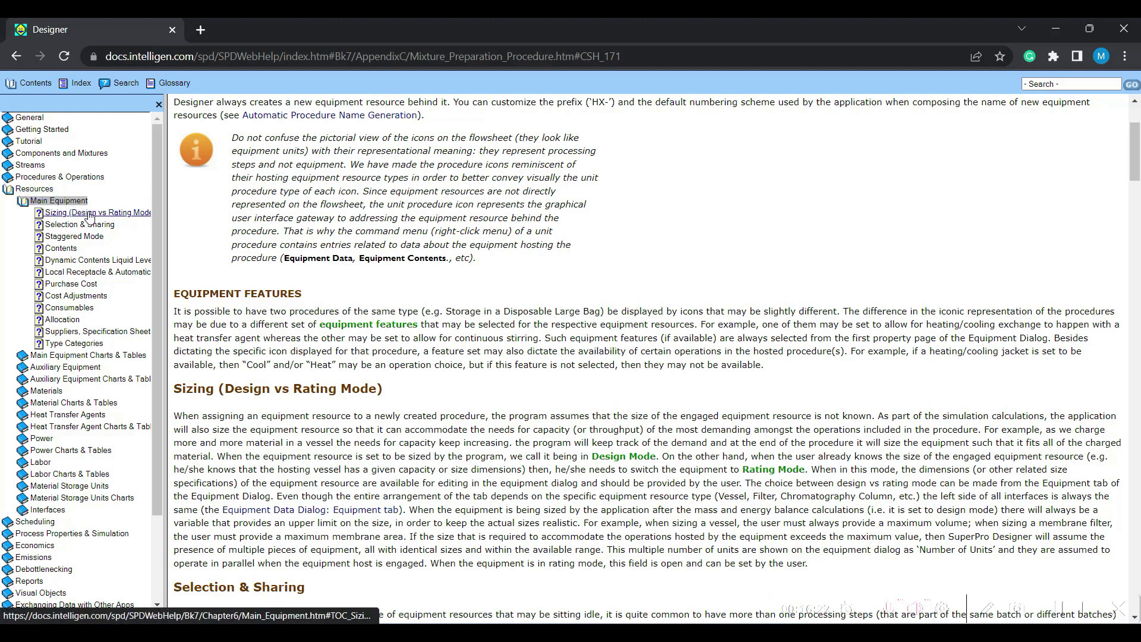
pyautogui.scroll(-1, 479, 364)
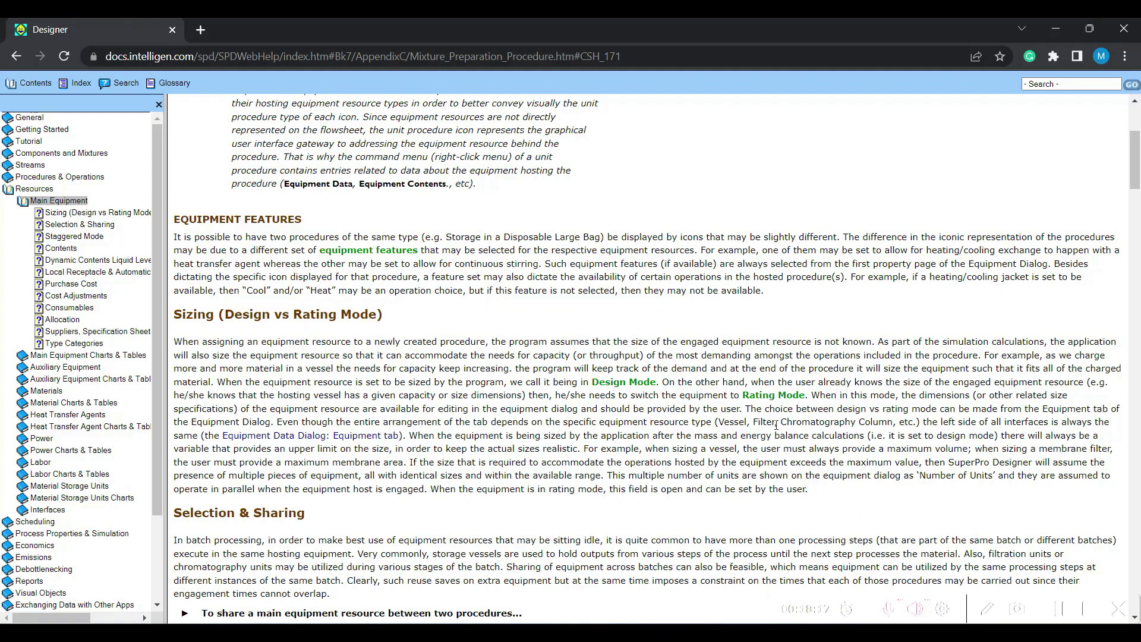
pyautogui.moveTo(743, 395); pyautogui.dragTo(803, 391)
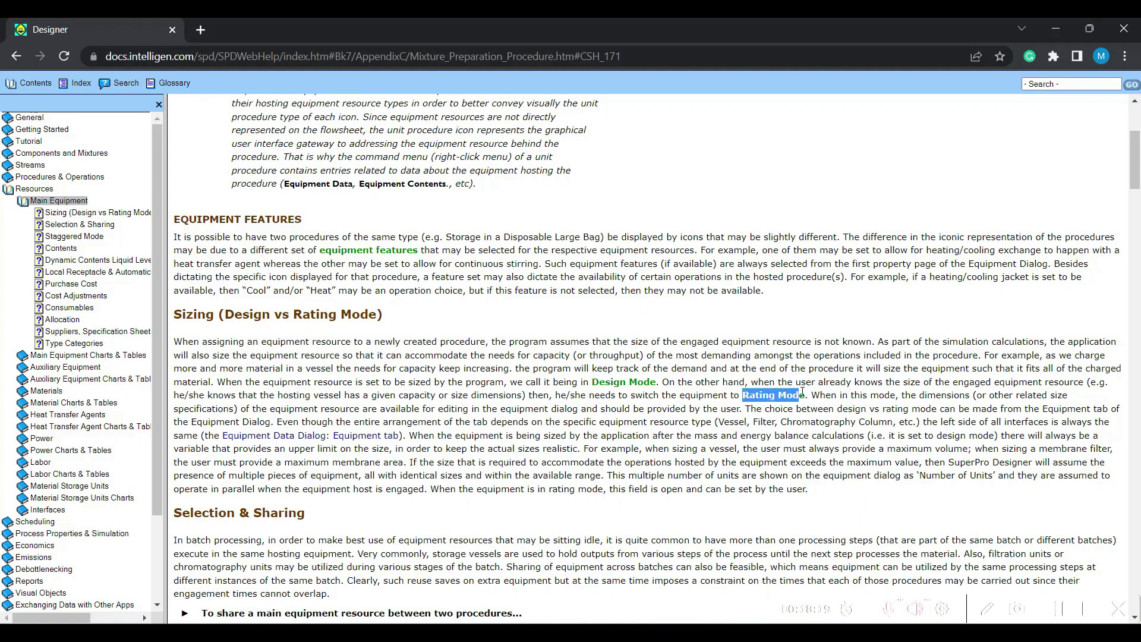
pyautogui.click(719, 421)
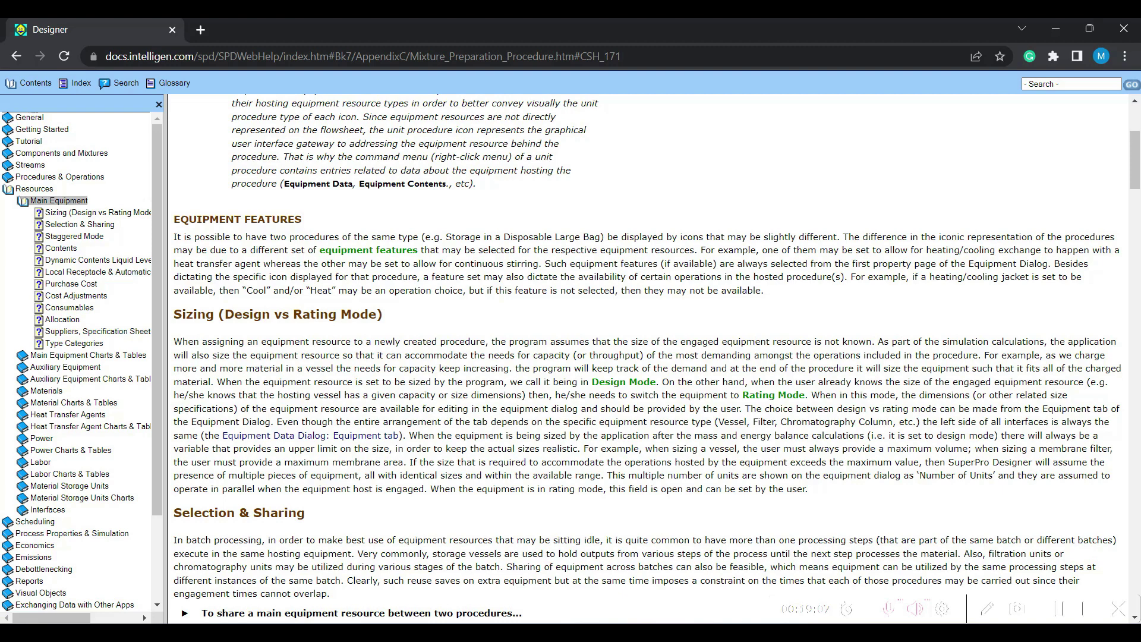
# Switch to SuperPro Designer and place a batch vessel procedure in a reactor on the empty Equipment Sizing flowsheet
pyautogui.hotkey('alt', 'Tab')
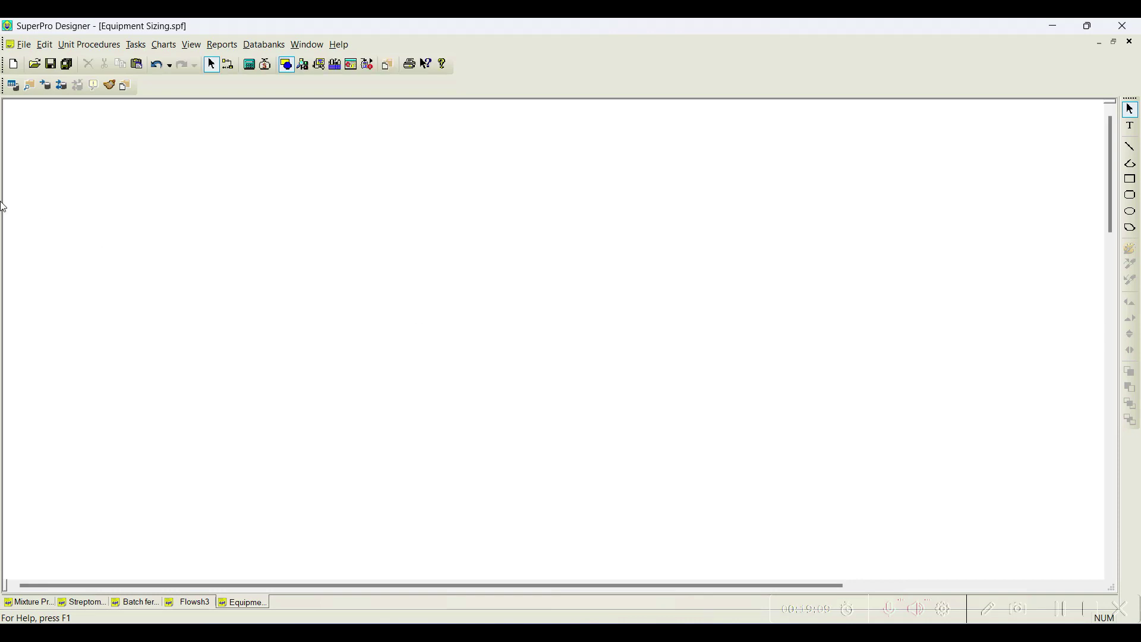
pyautogui.click(76, 45)
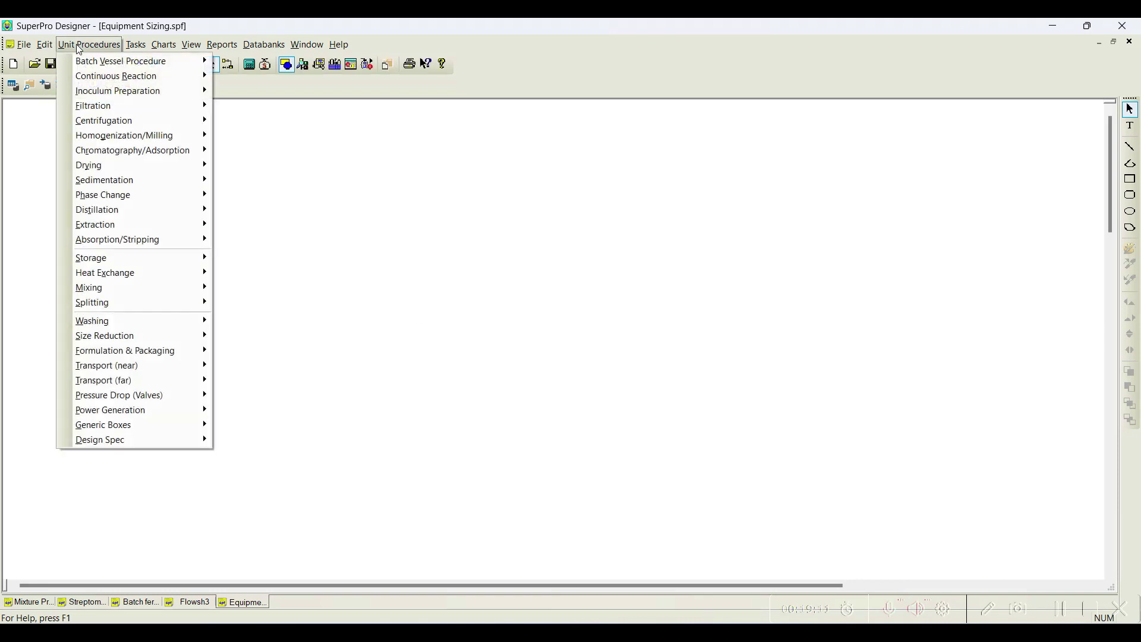
pyautogui.click(250, 63)
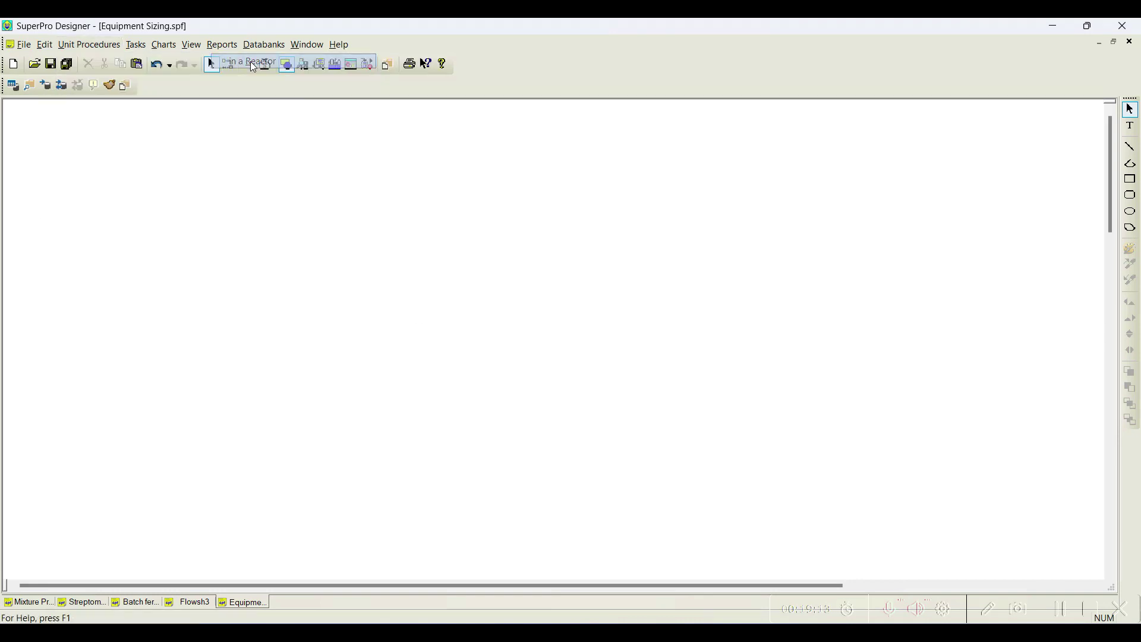
pyautogui.click(425, 290)
# Examine the reactor's equipment data, comparing the sizing fields of Set by User (Rating Mode) and Calculated (Design Mode)
pyautogui.rightClick(421, 282)
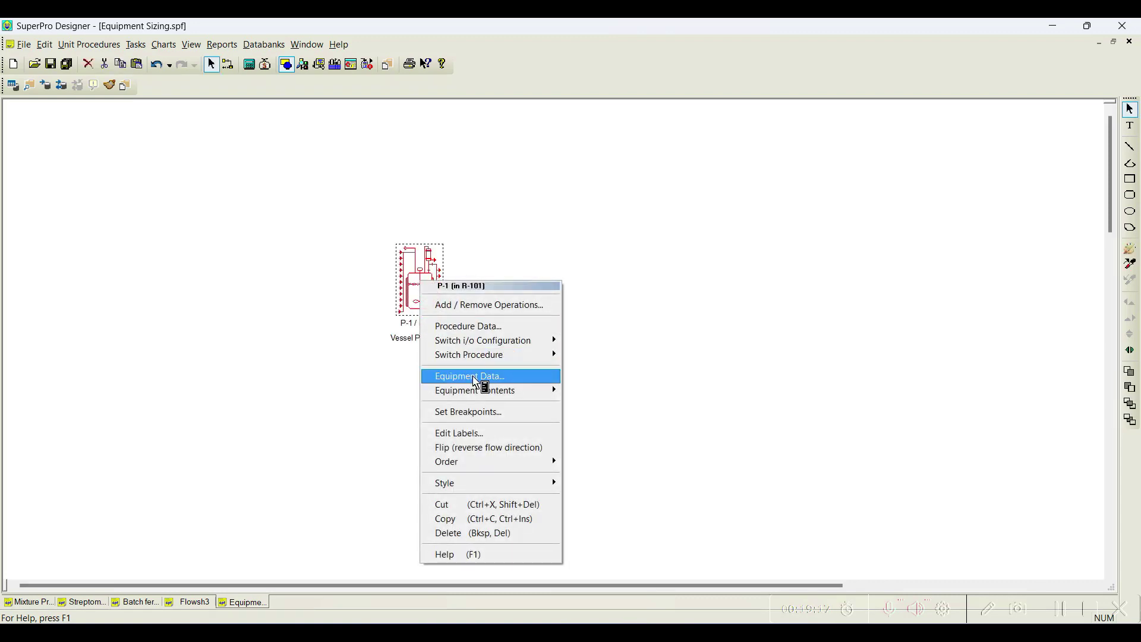
pyautogui.click(474, 378)
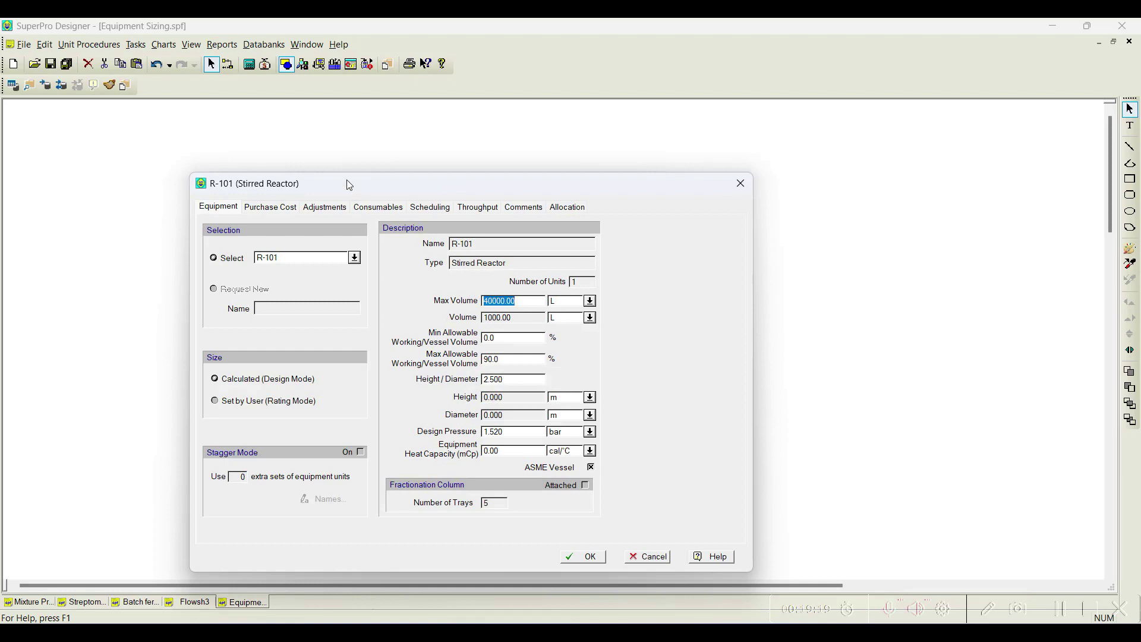
pyautogui.moveTo(345, 186); pyautogui.dragTo(457, 126)
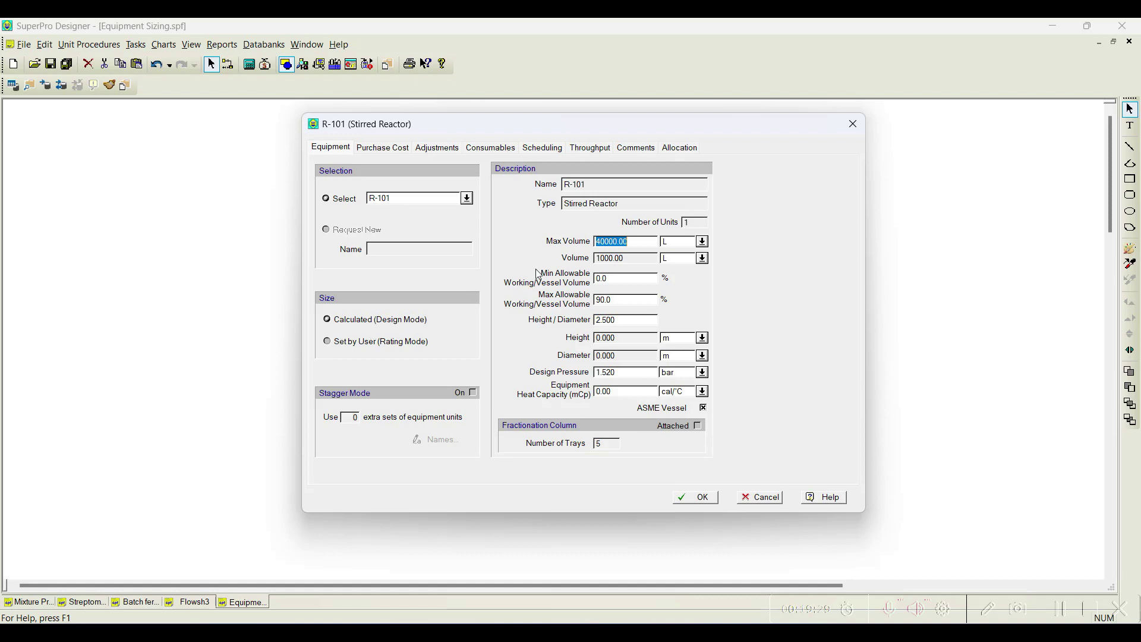
pyautogui.click(633, 241)
pyautogui.click(385, 343)
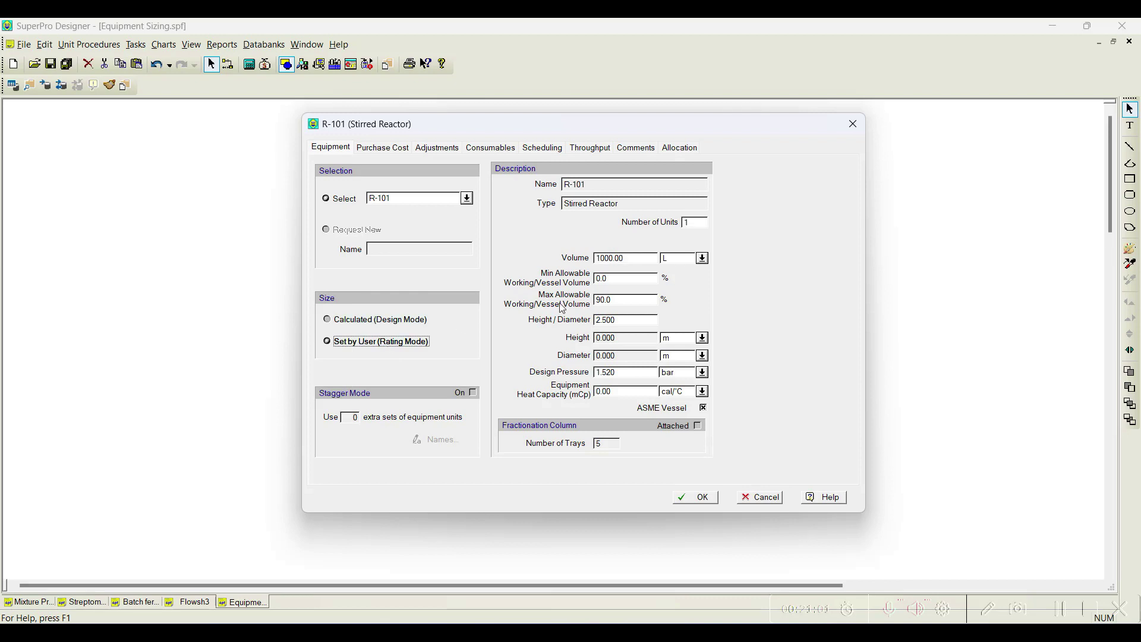
pyautogui.doubleClick(626, 258)
pyautogui.click(378, 322)
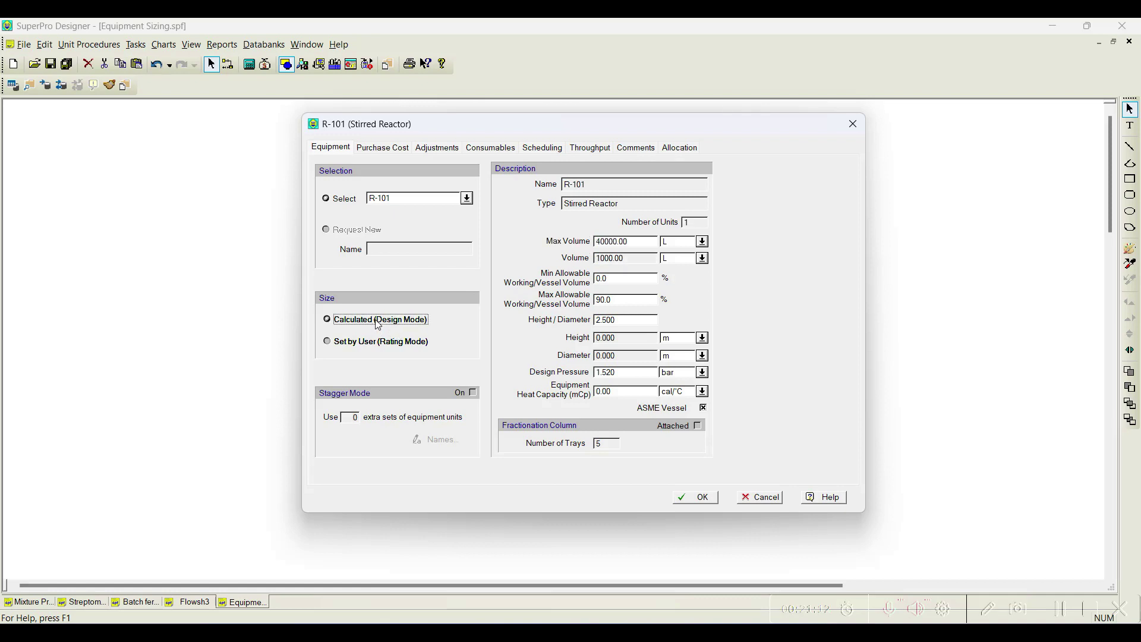
pyautogui.click(688, 501)
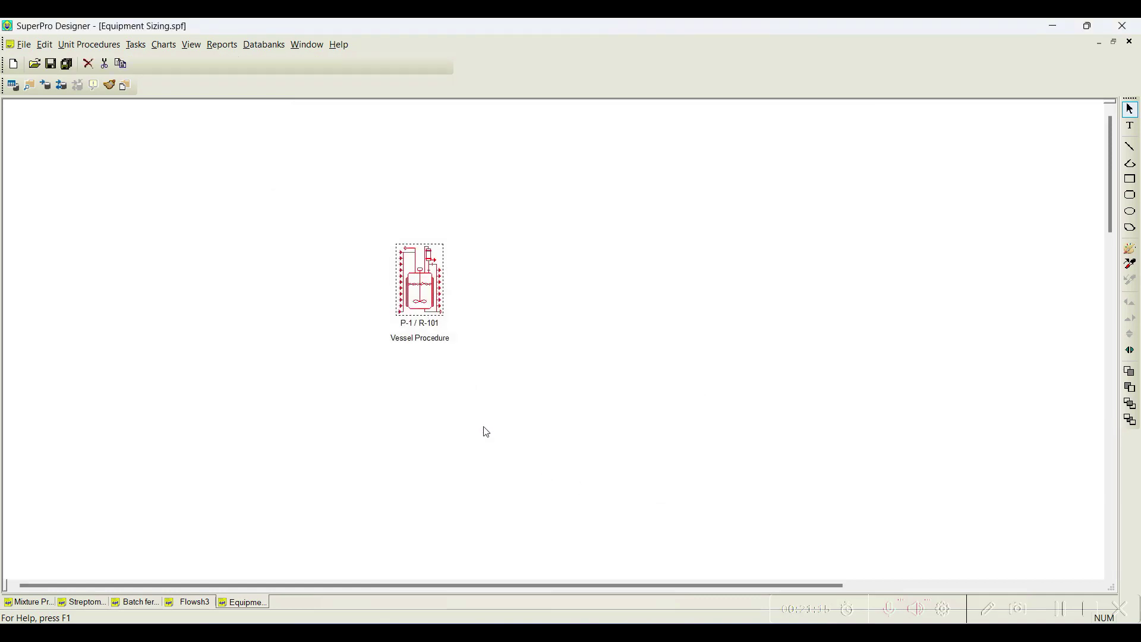
# Move the vessel procedure higher on the flowsheet and connect an input stream to its upper inlet and an output stream to its lower outlet
pyautogui.moveTo(439, 308); pyautogui.dragTo(433, 240)
pyautogui.click(572, 233)
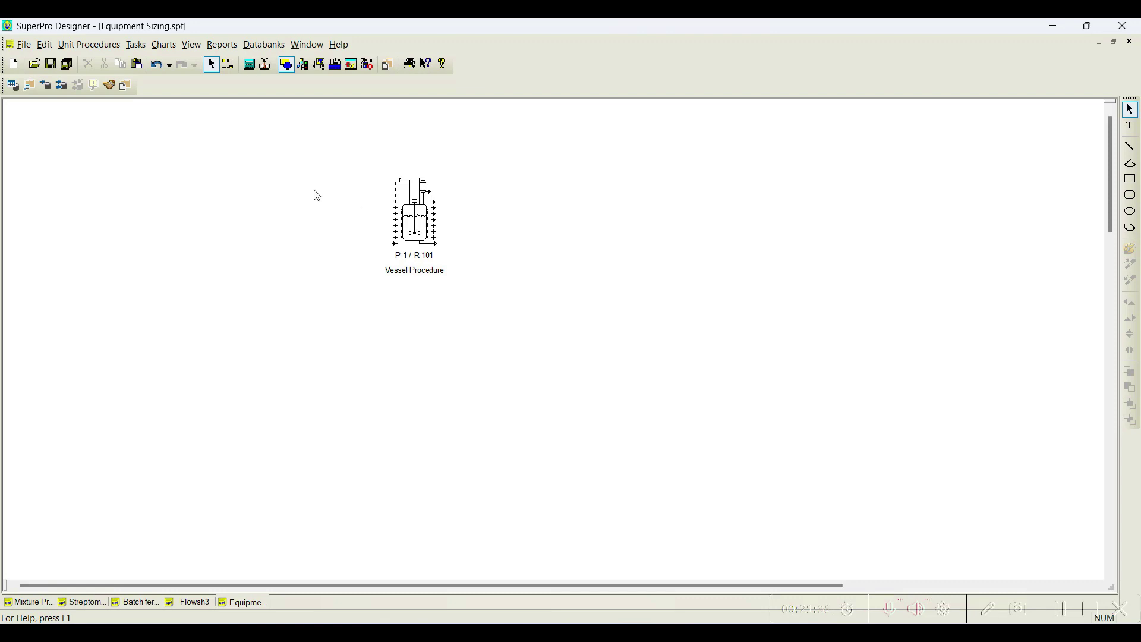
pyautogui.click(227, 64)
pyautogui.click(271, 179)
pyautogui.click(400, 180)
pyautogui.click(438, 243)
pyautogui.click(518, 245)
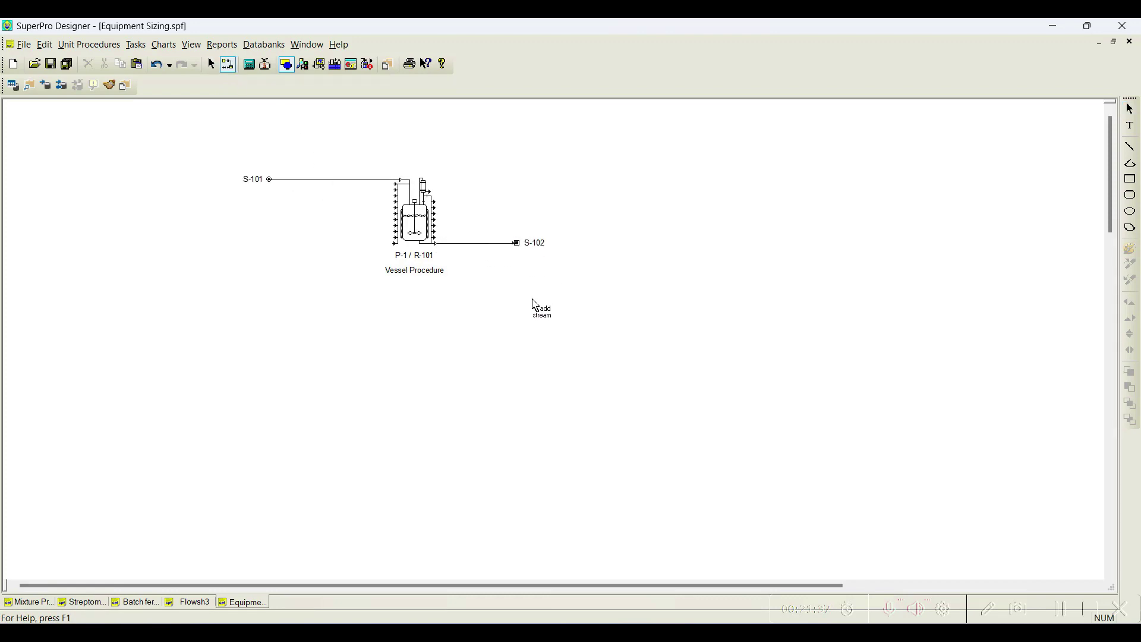
pyautogui.press('Escape')
# Rename the vessel's input stream as Reactants and its output stream as Products
pyautogui.rightClick(358, 180)
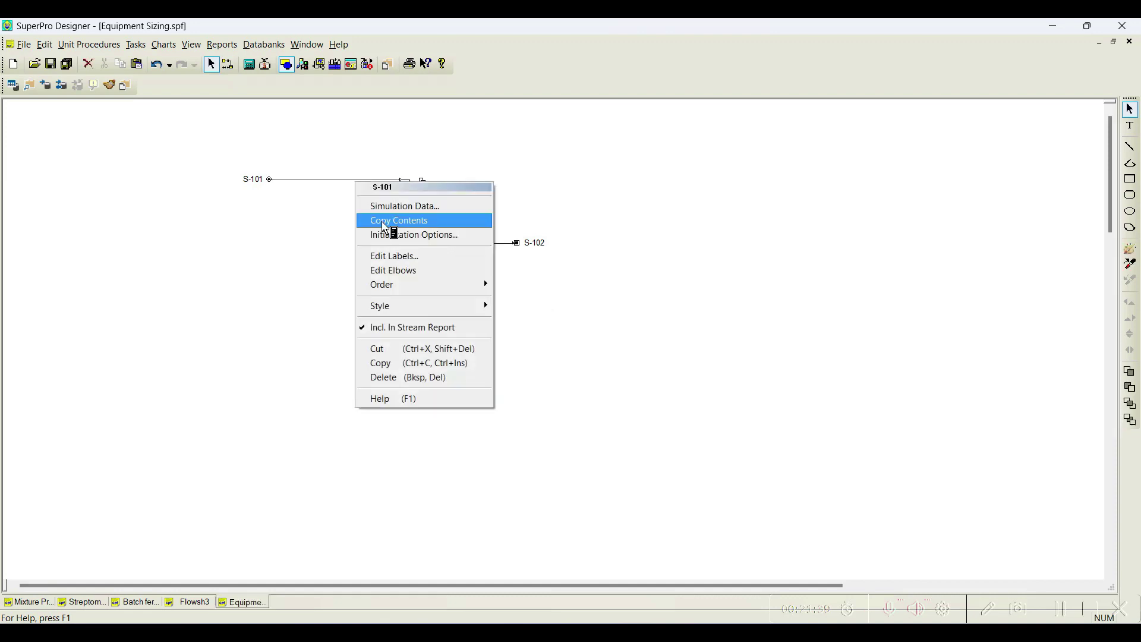
pyautogui.click(386, 255)
pyautogui.write('Reactants')
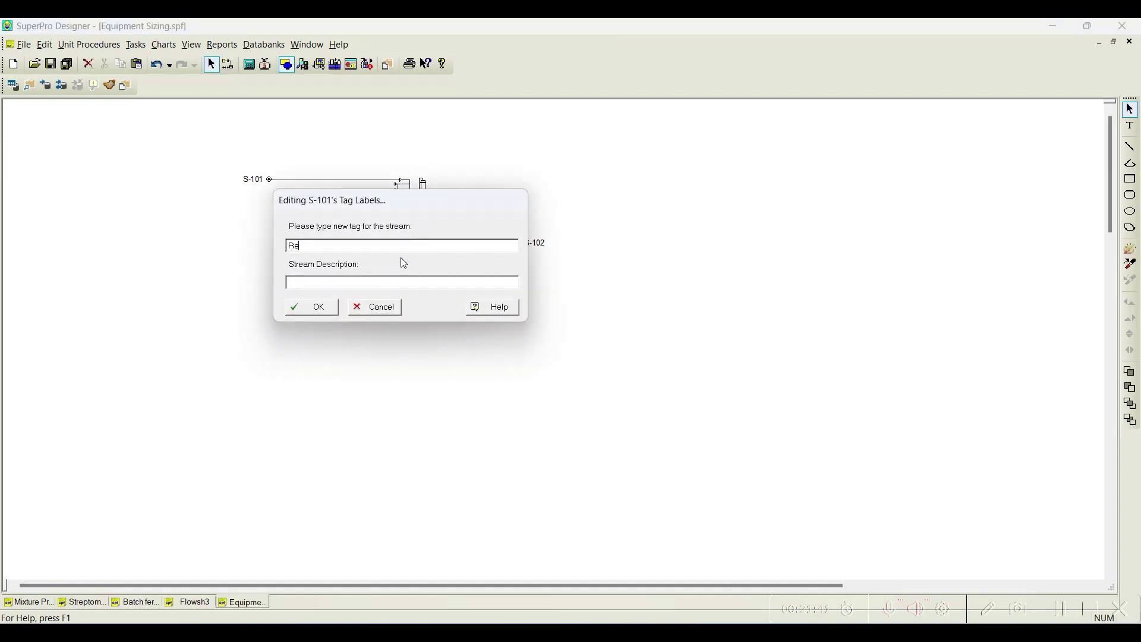
pyautogui.click(321, 307)
pyautogui.rightClick(493, 246)
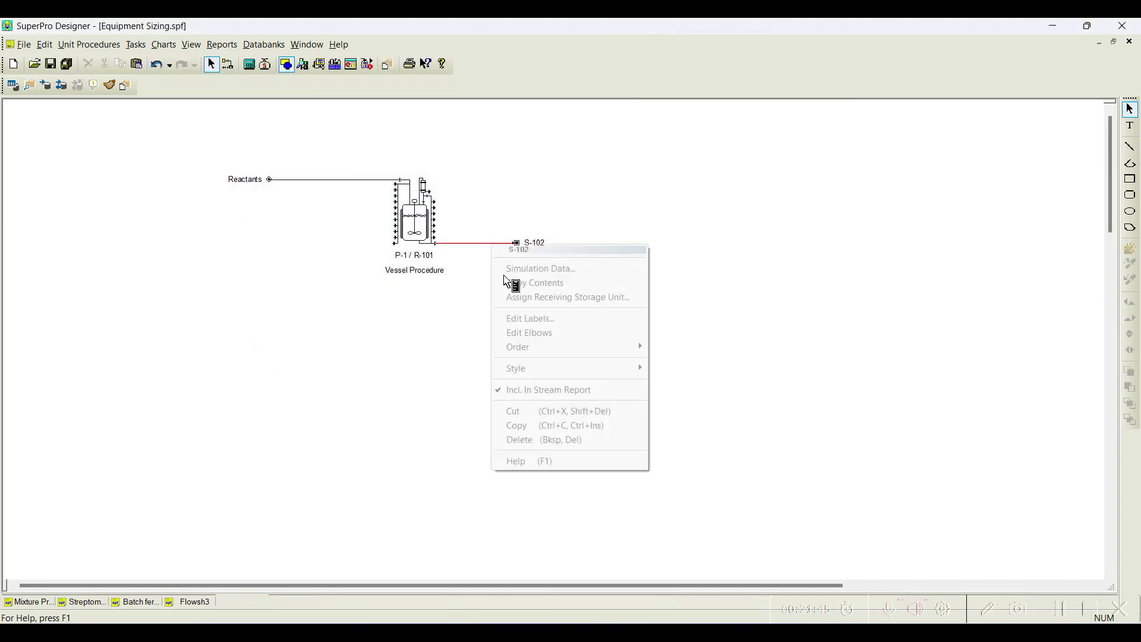
pyautogui.click(528, 319)
pyautogui.write('Products')
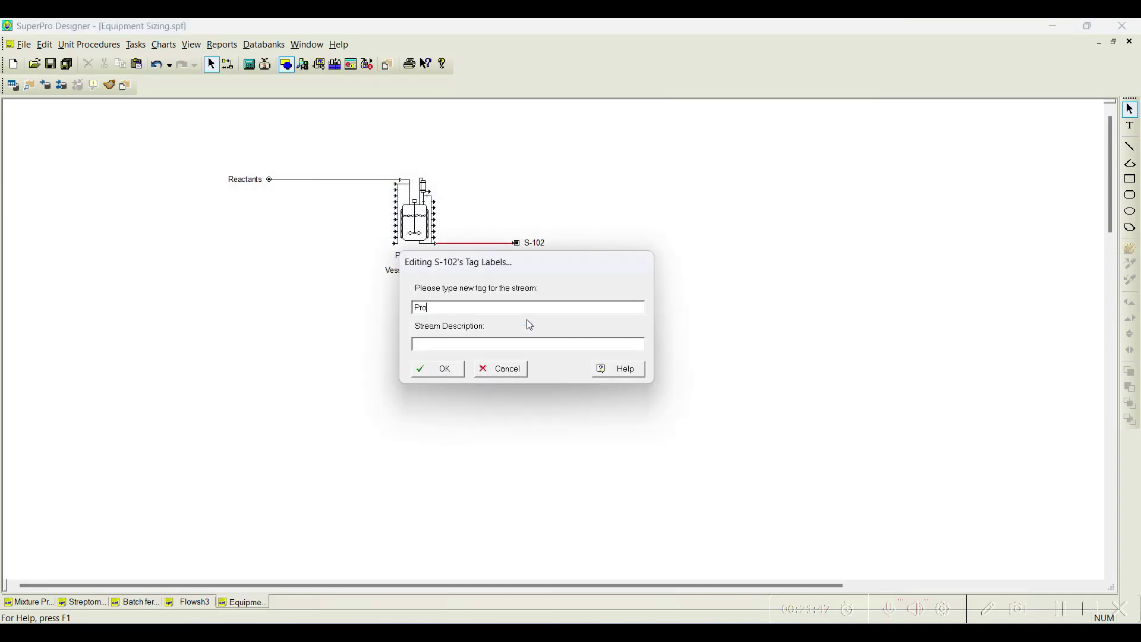
pyautogui.click(453, 378)
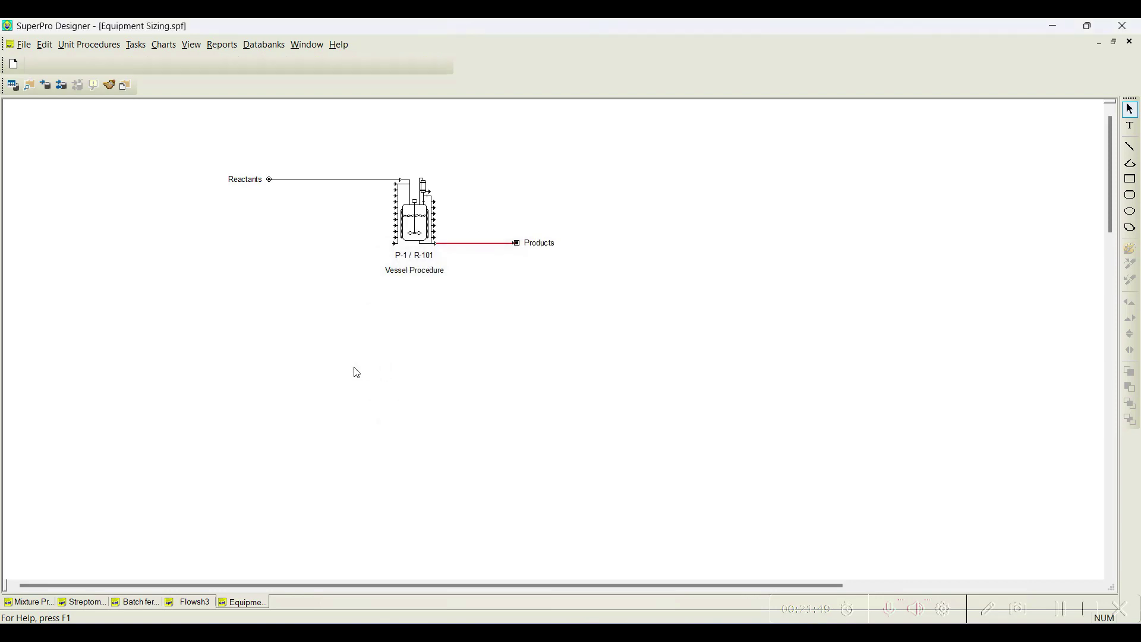
# Review the list of pure components registered for the process
pyautogui.click(135, 46)
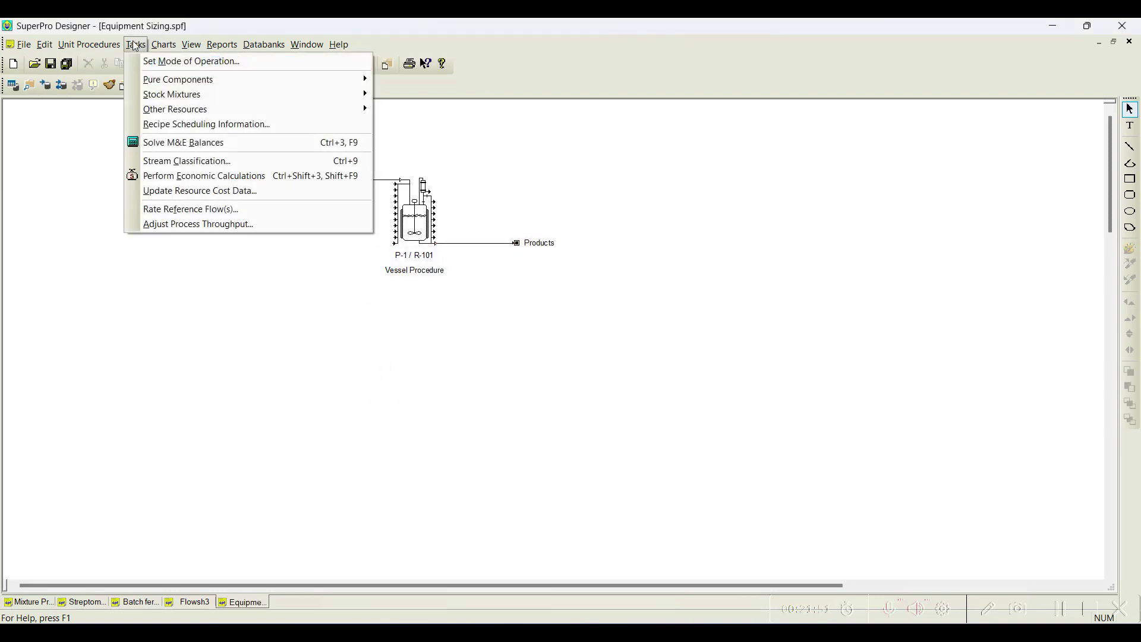
pyautogui.moveTo(155, 79)
pyautogui.click(431, 81)
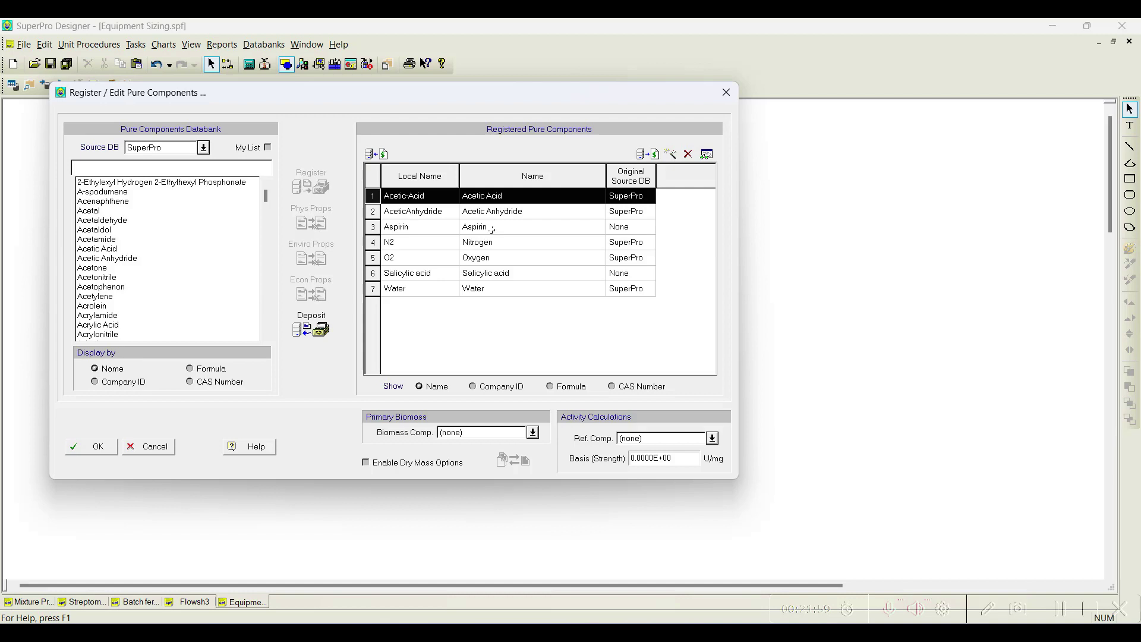
pyautogui.moveTo(392, 101); pyautogui.dragTo(550, 101)
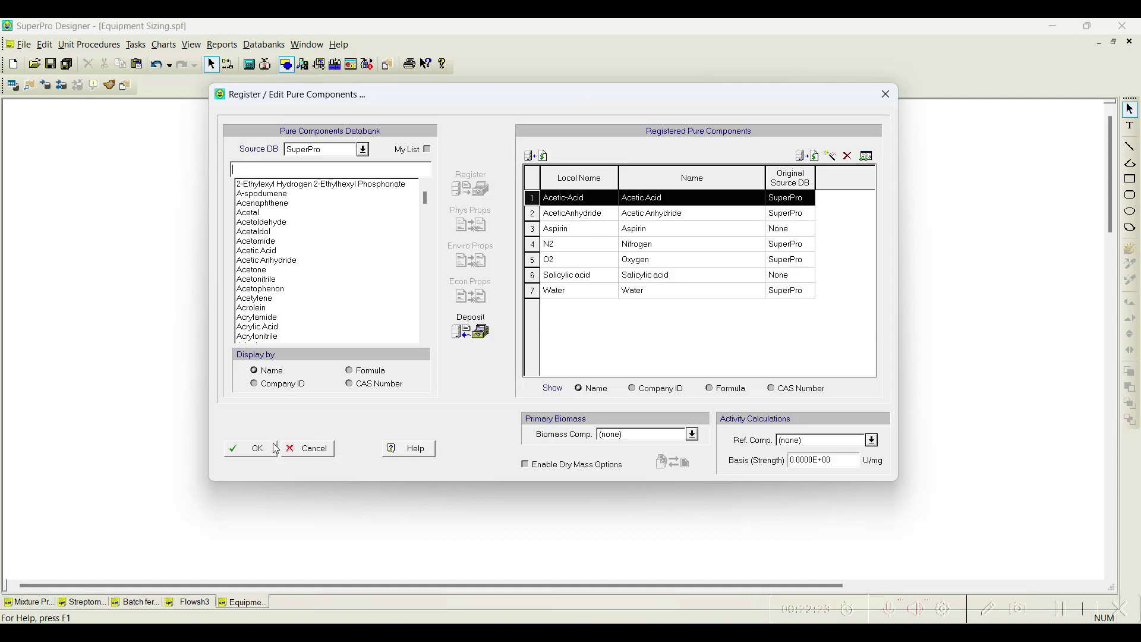
pyautogui.click(256, 448)
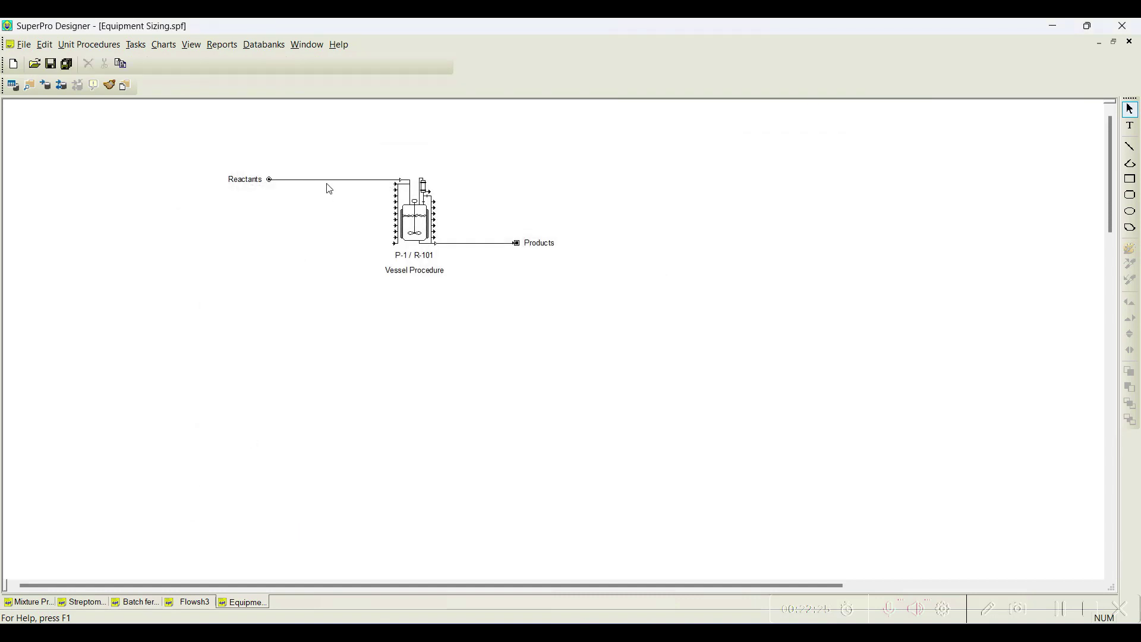
# Set the Reactants stream's mass unit to kmol and its total mole flow to 500 kmol/batch
pyautogui.click(330, 182)
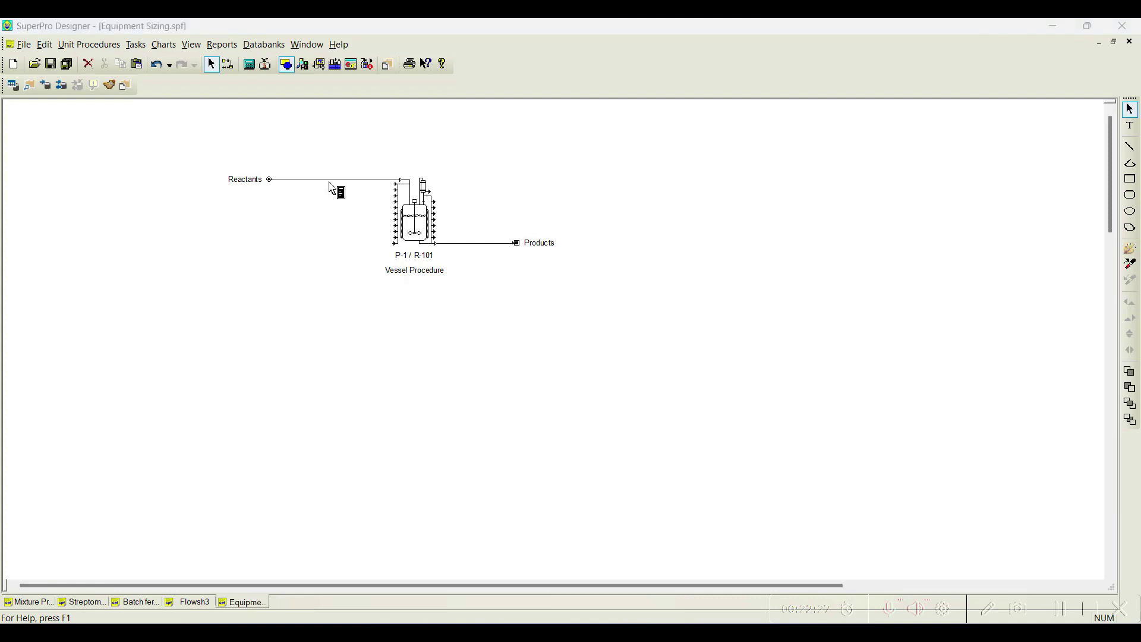
pyautogui.doubleClick(331, 182)
pyautogui.click(298, 435)
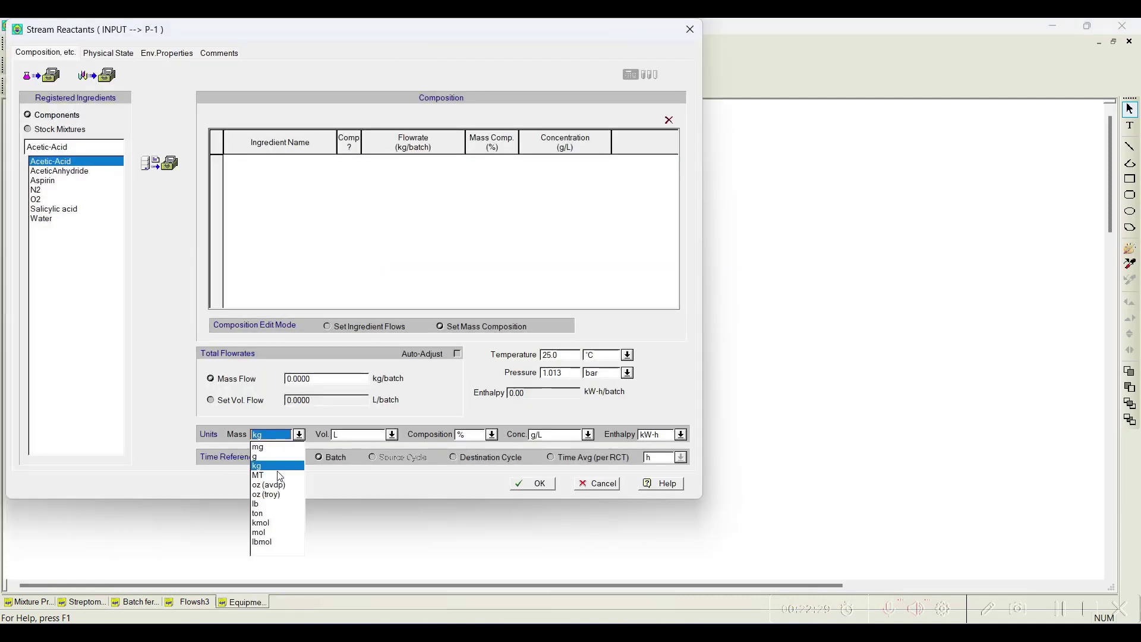
pyautogui.click(262, 523)
pyautogui.doubleClick(314, 378)
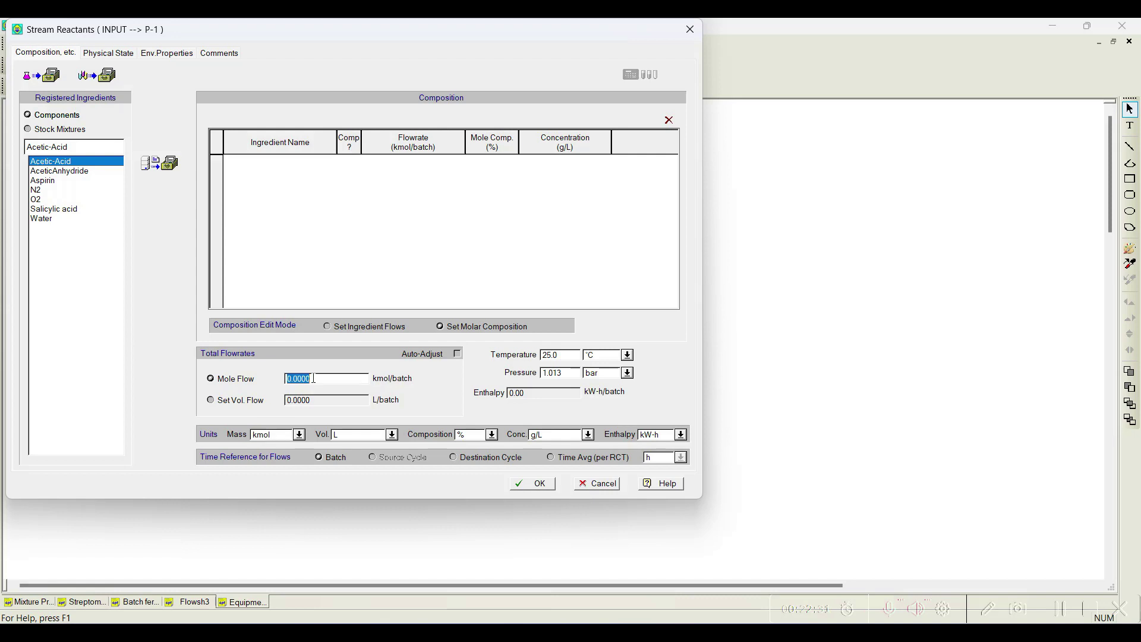
pyautogui.write('500')
pyautogui.press('Tab')
# Add AceticAnhydride and Salicylic acid to the Reactants stream, each with a mole composition of 50%
pyautogui.doubleClick(70, 171)
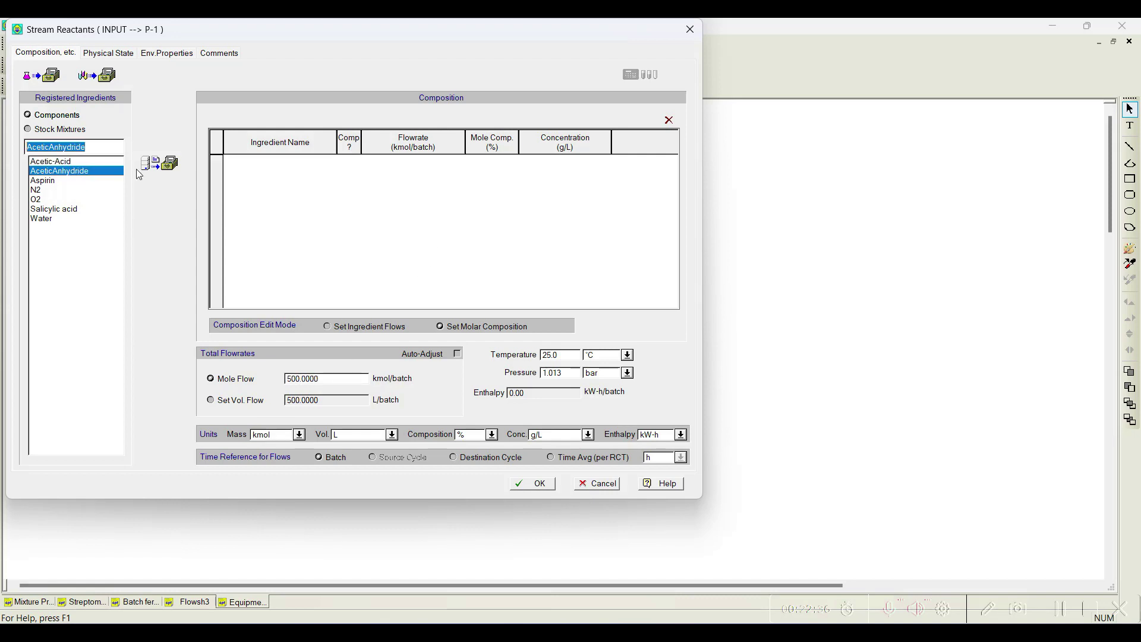
pyautogui.doubleClick(72, 210)
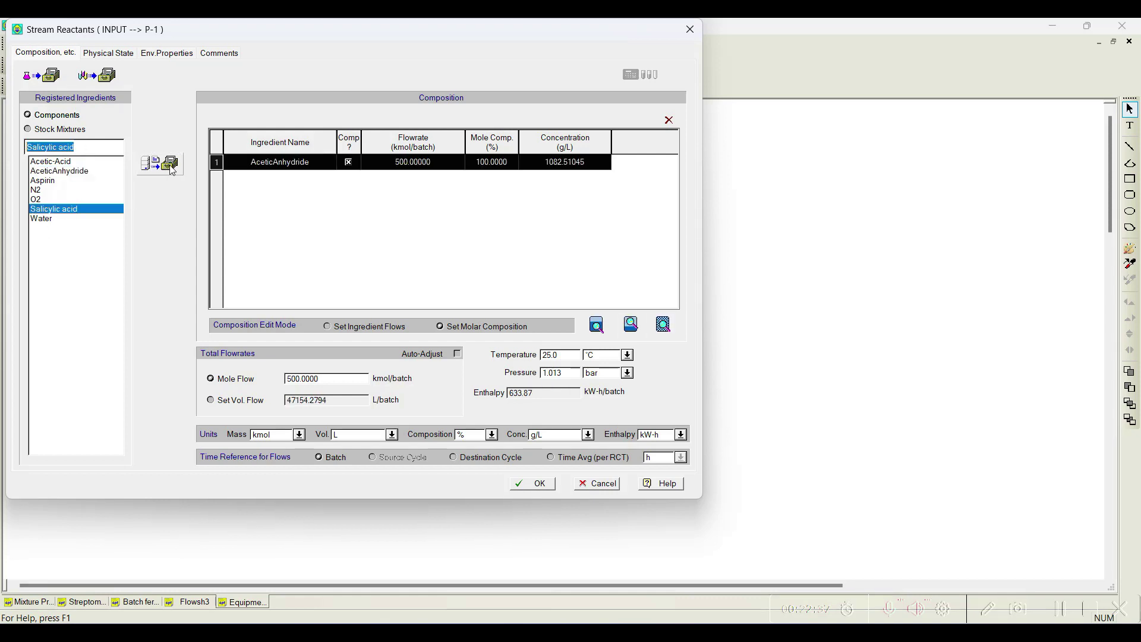
pyautogui.doubleClick(488, 162)
pyautogui.write('5')
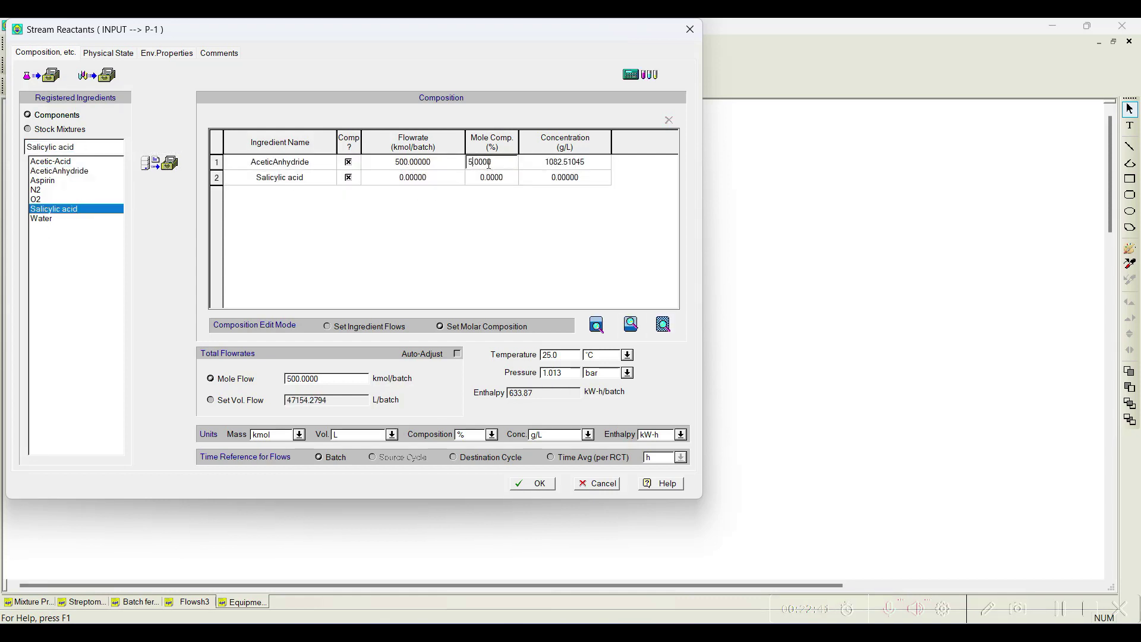
pyautogui.write('0')
pyautogui.press('Return')
pyautogui.write('50')
pyautogui.press('Return')
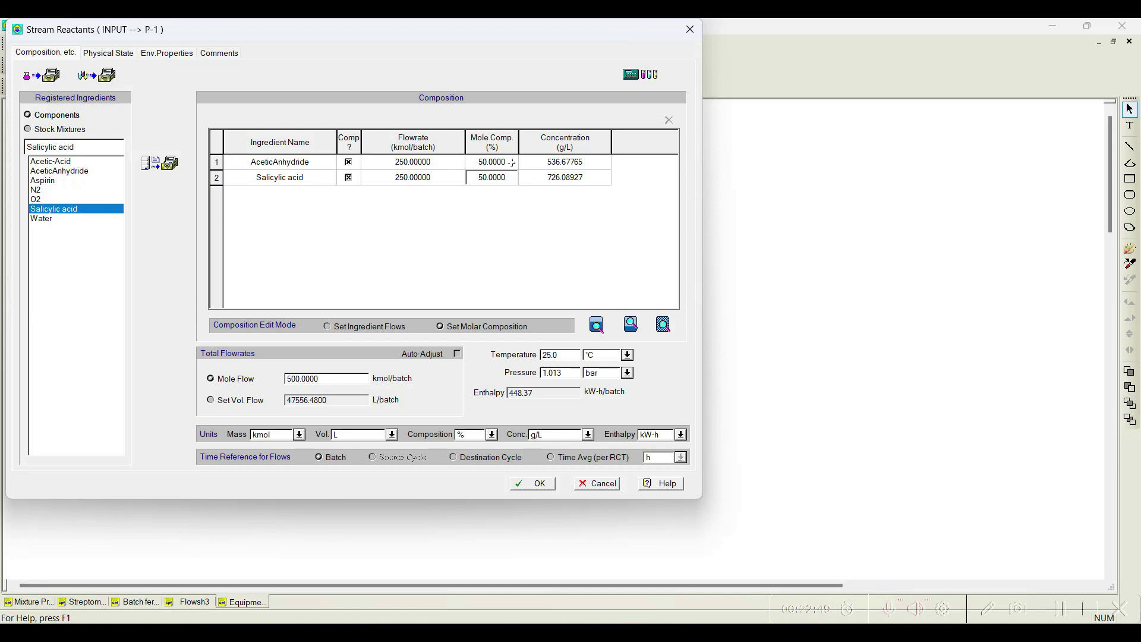
pyautogui.click(533, 483)
# Add Charge and Heat operations, in that order, to the operation sequence of vessel procedure P-1
pyautogui.rightClick(413, 219)
pyautogui.click(511, 243)
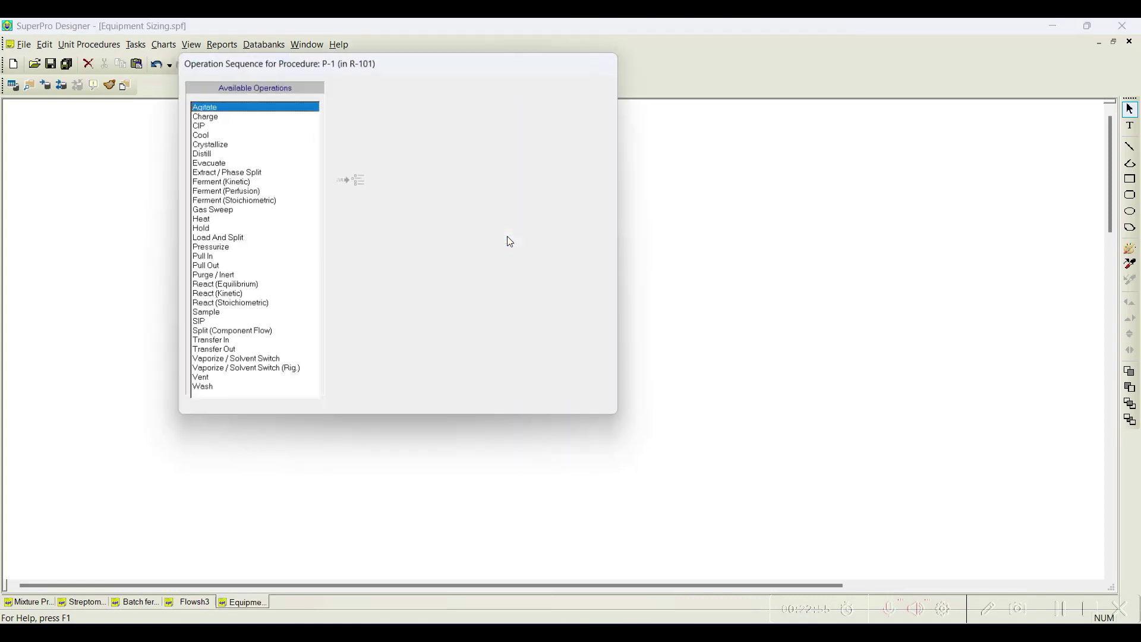
pyautogui.click(244, 115)
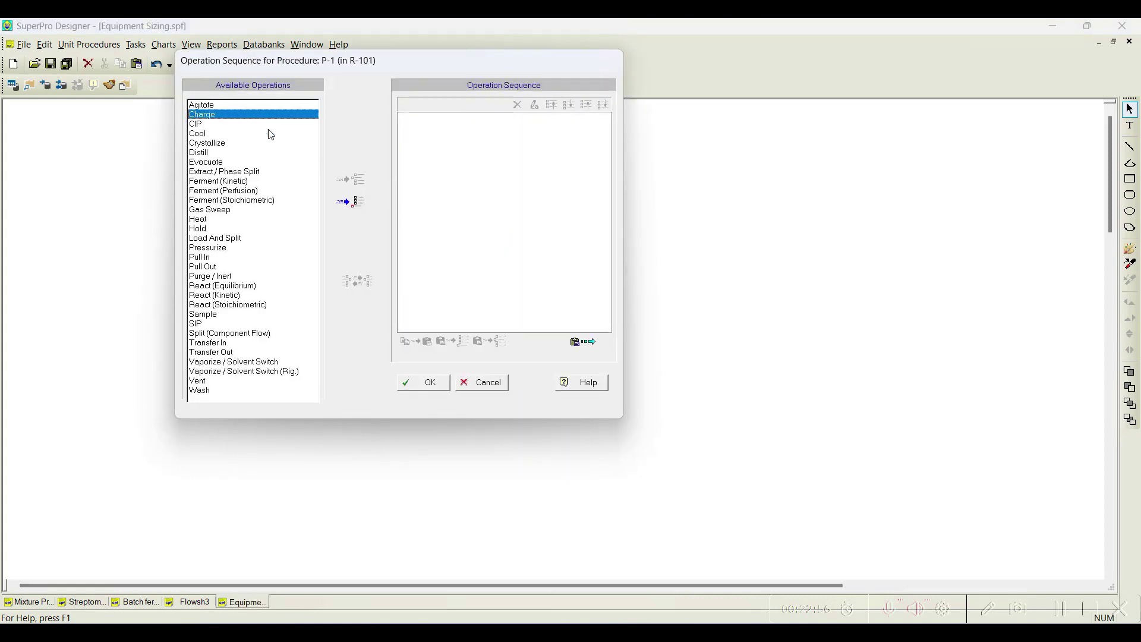
pyautogui.click(351, 202)
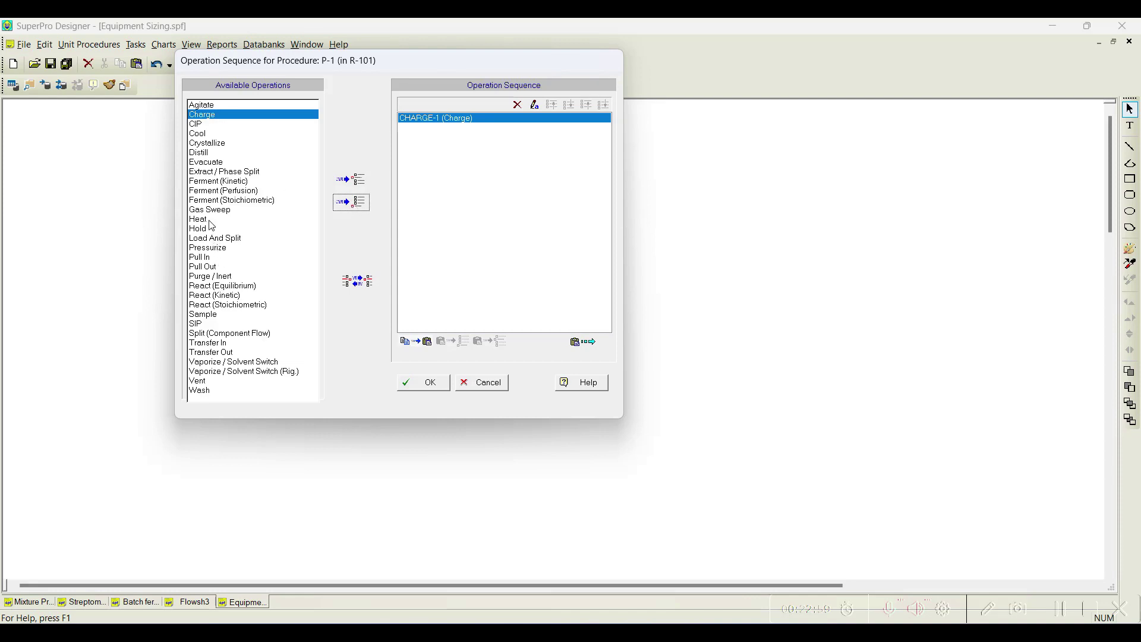
pyautogui.click(202, 219)
pyautogui.click(352, 202)
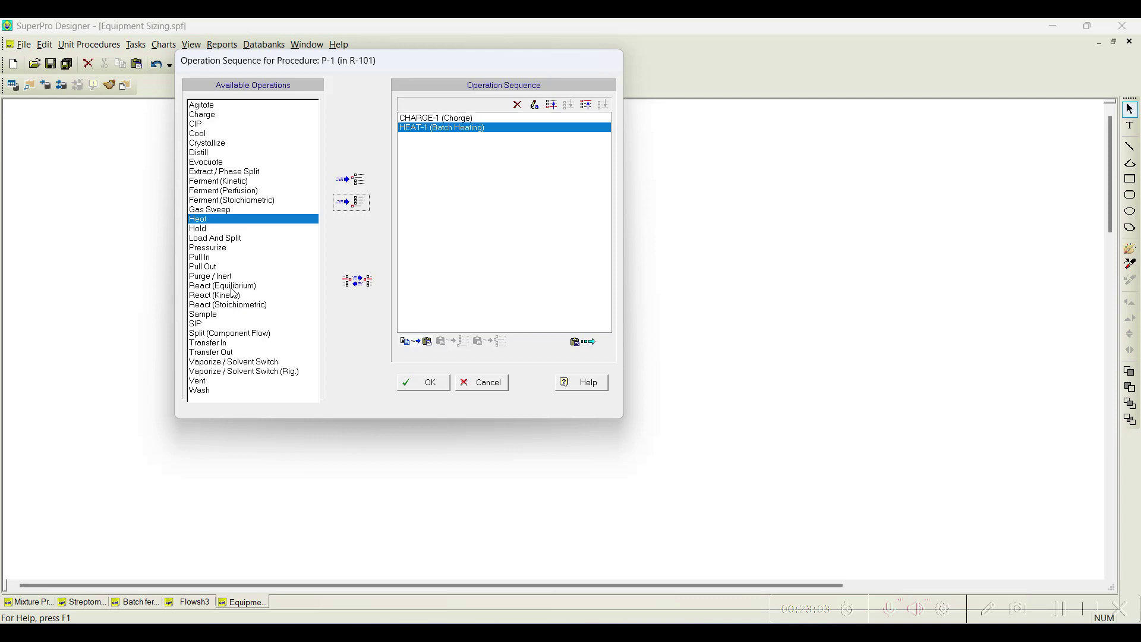
# Append React (Stoichiometric) and Transfer Out operations to the end of P-1's operation sequence and accept it
pyautogui.click(236, 307)
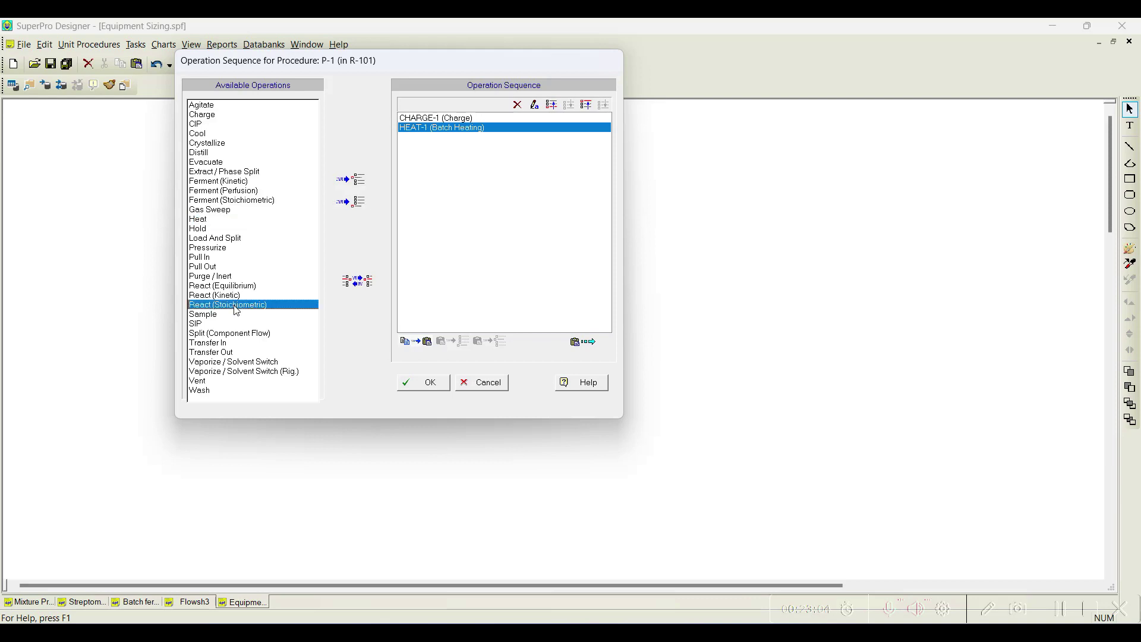
pyautogui.click(352, 203)
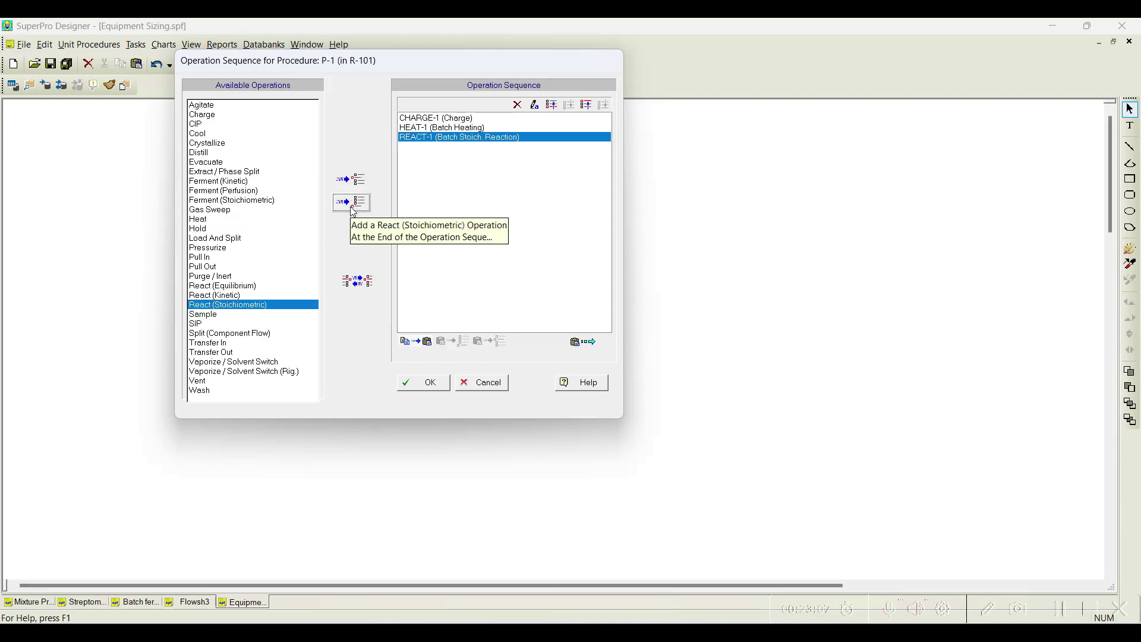
pyautogui.press('Down')
pyautogui.press('Down')
pyautogui.press('Down')
pyautogui.press('Down')
pyautogui.press('Down')
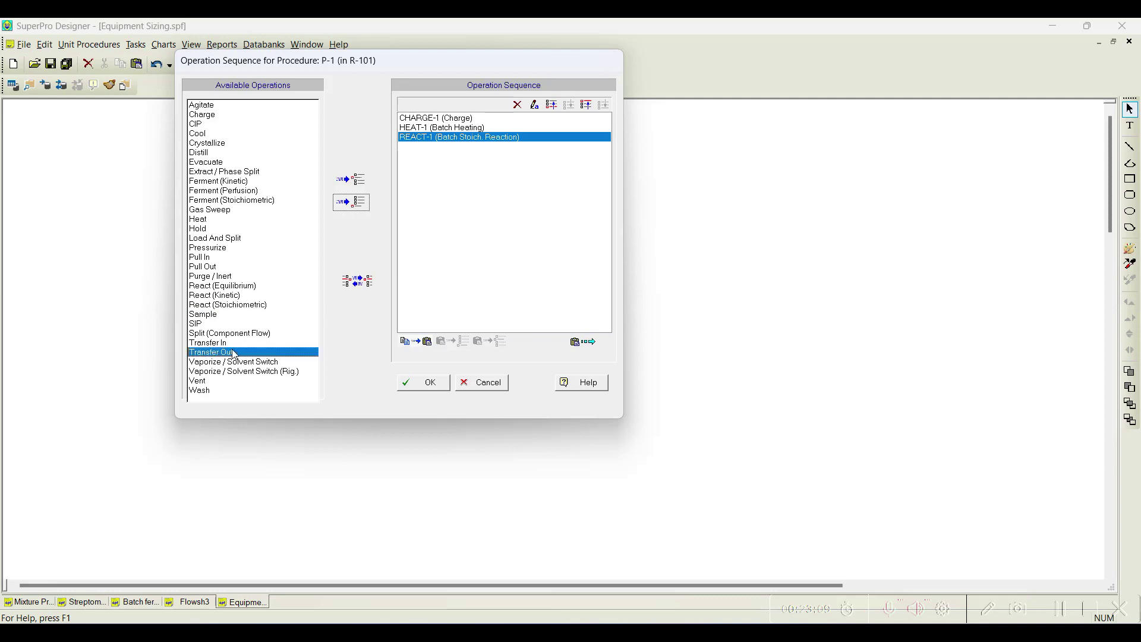
pyautogui.click(357, 204)
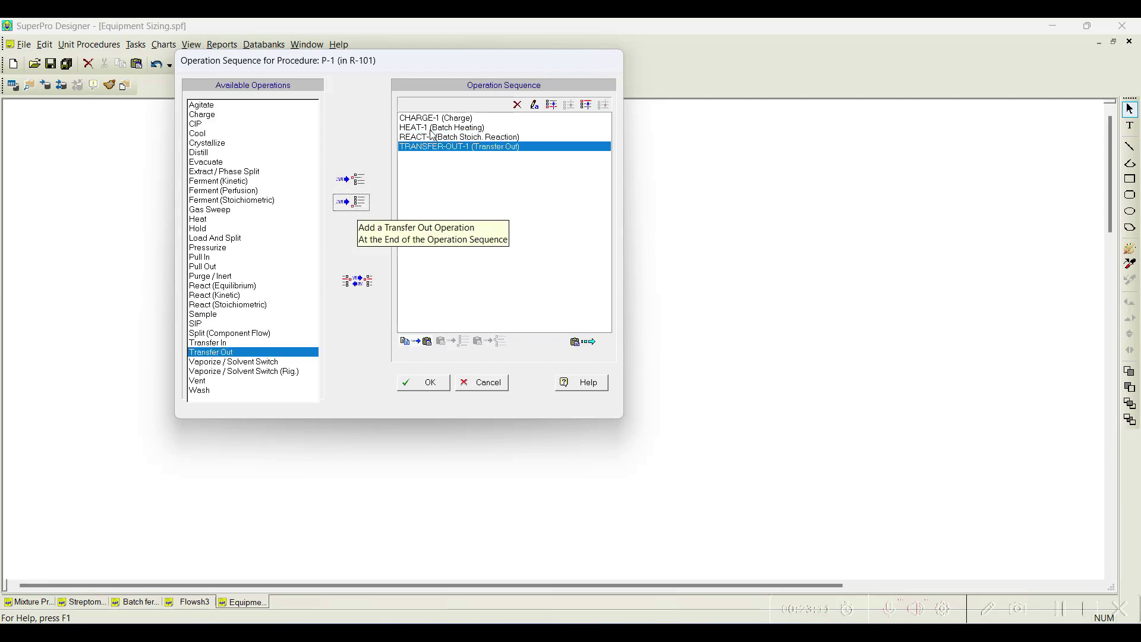
pyautogui.click(431, 383)
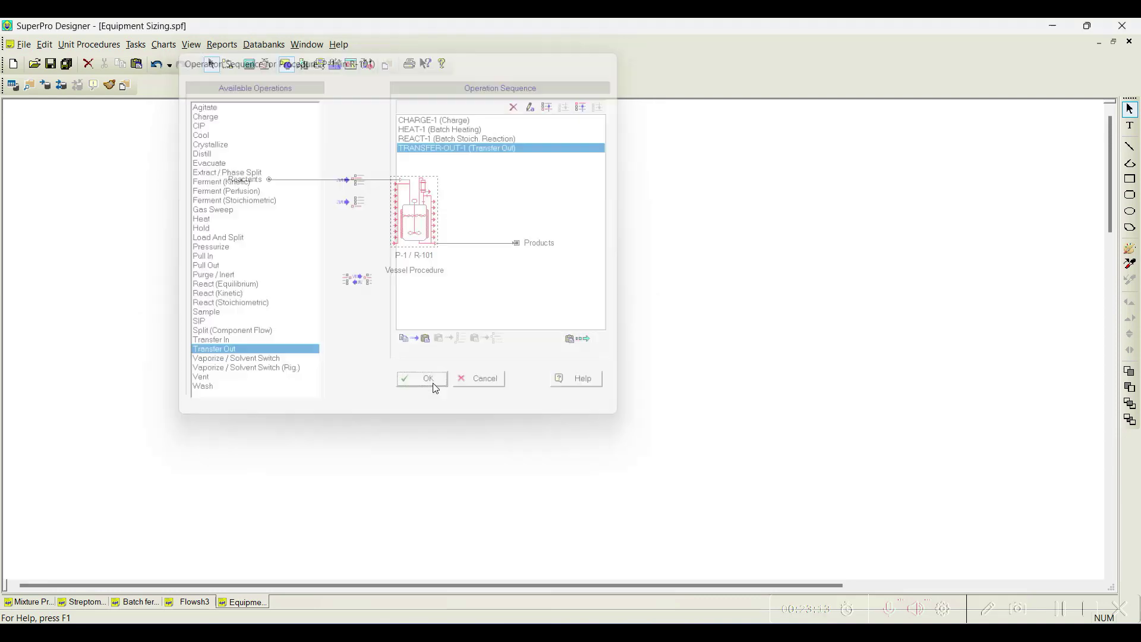
# Set the CHARGE-1 operation to charge using the Reactants stream with the amount on the stream
pyautogui.rightClick(426, 220)
pyautogui.moveTo(469, 239)
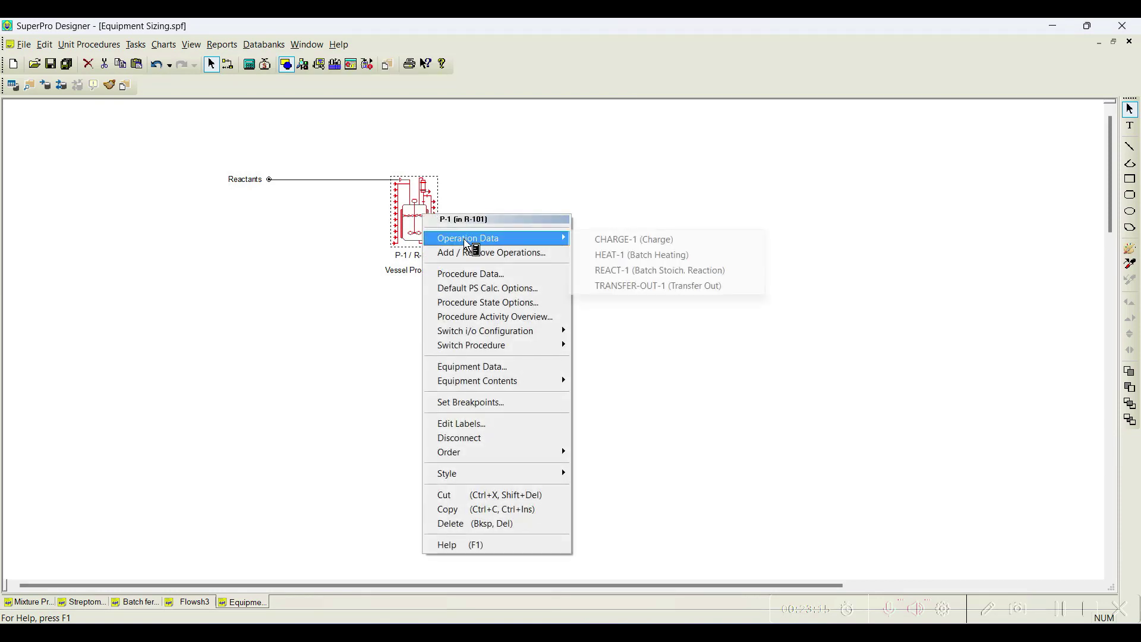
pyautogui.click(609, 240)
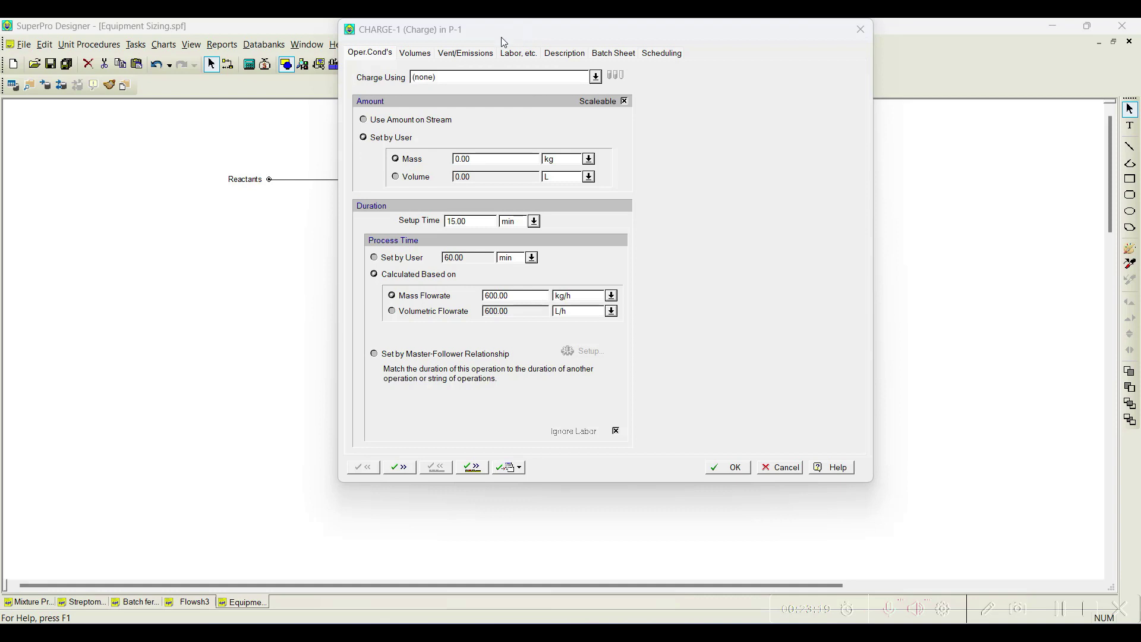
pyautogui.moveTo(528, 30); pyautogui.dragTo(644, 36)
pyautogui.click(711, 83)
pyautogui.click(601, 106)
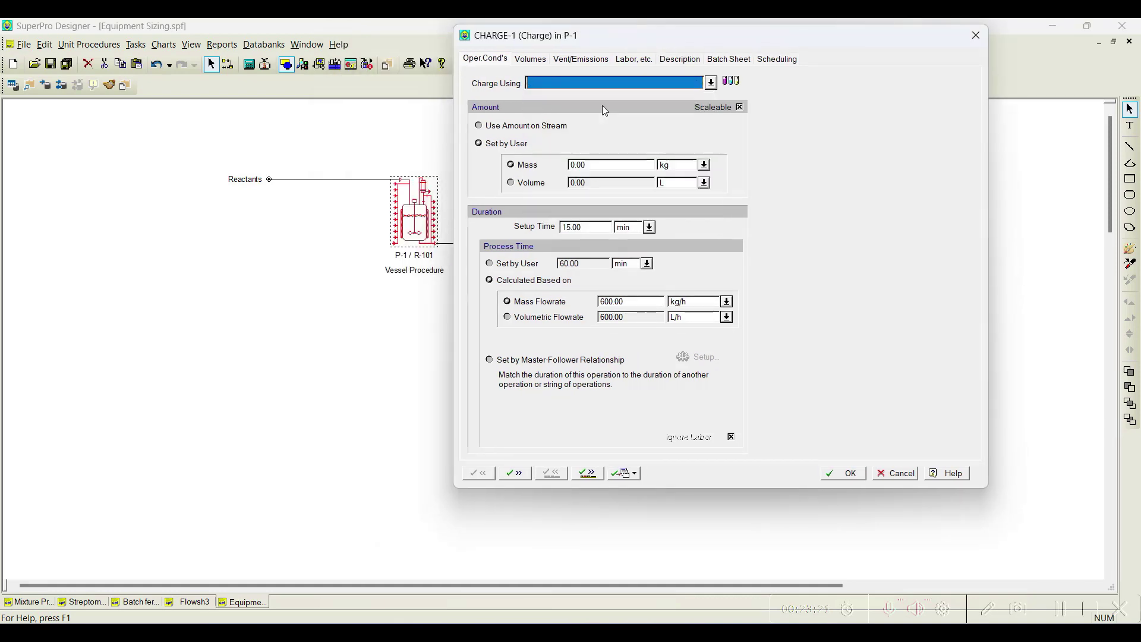
pyautogui.click(487, 128)
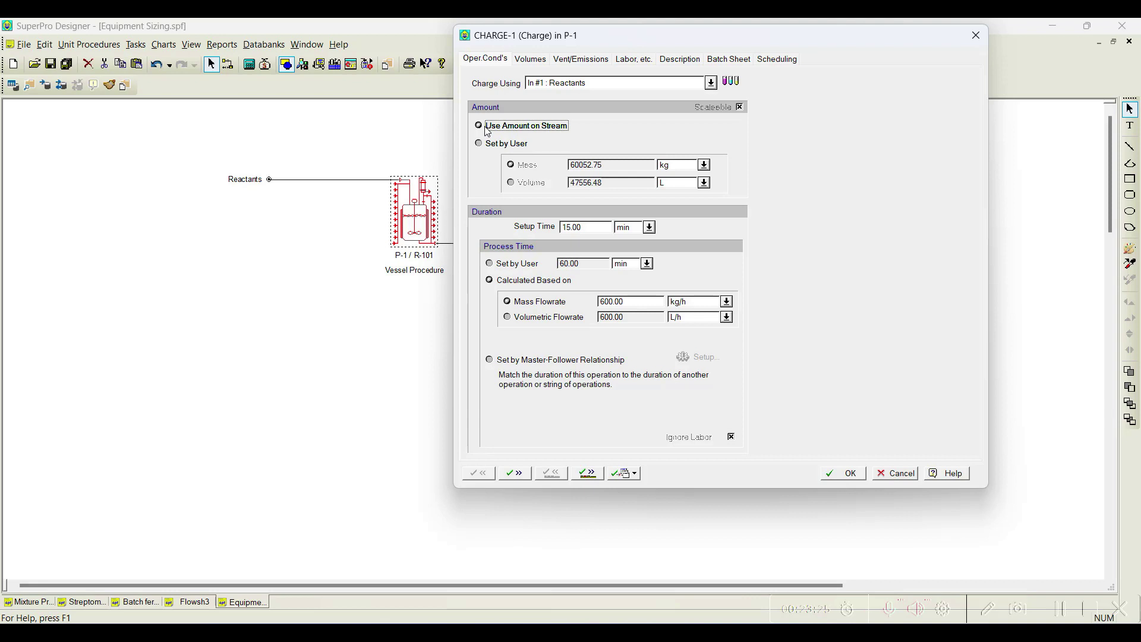
pyautogui.click(587, 473)
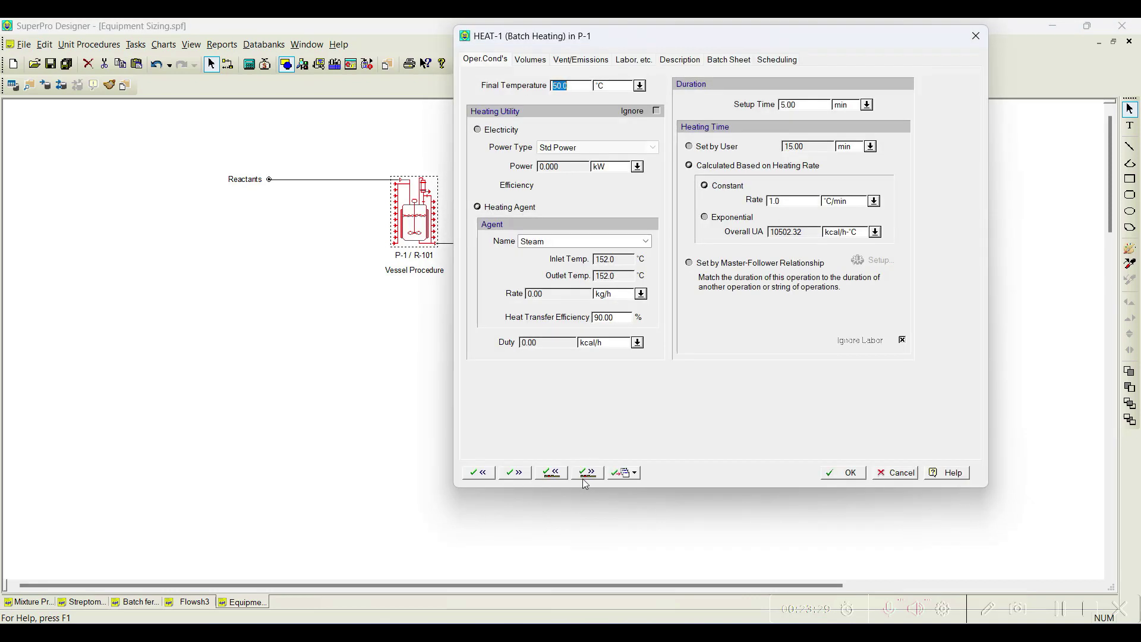
# Set the final temperature of the HEAT-1 operation to 350 K
pyautogui.click(640, 86)
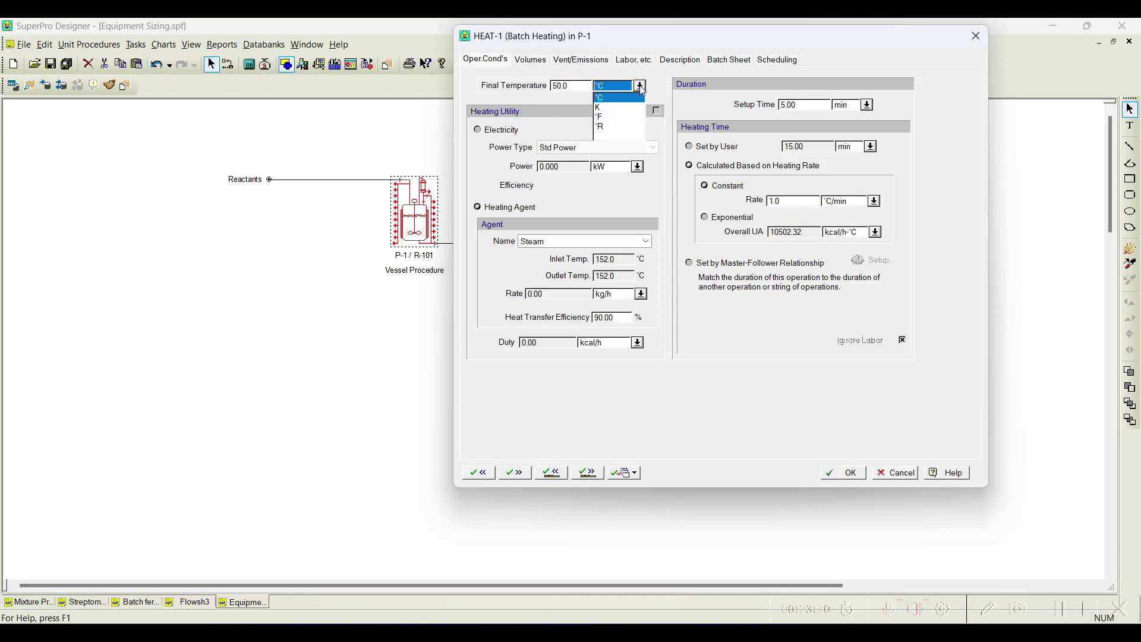
pyautogui.click(613, 106)
pyautogui.write('350.0')
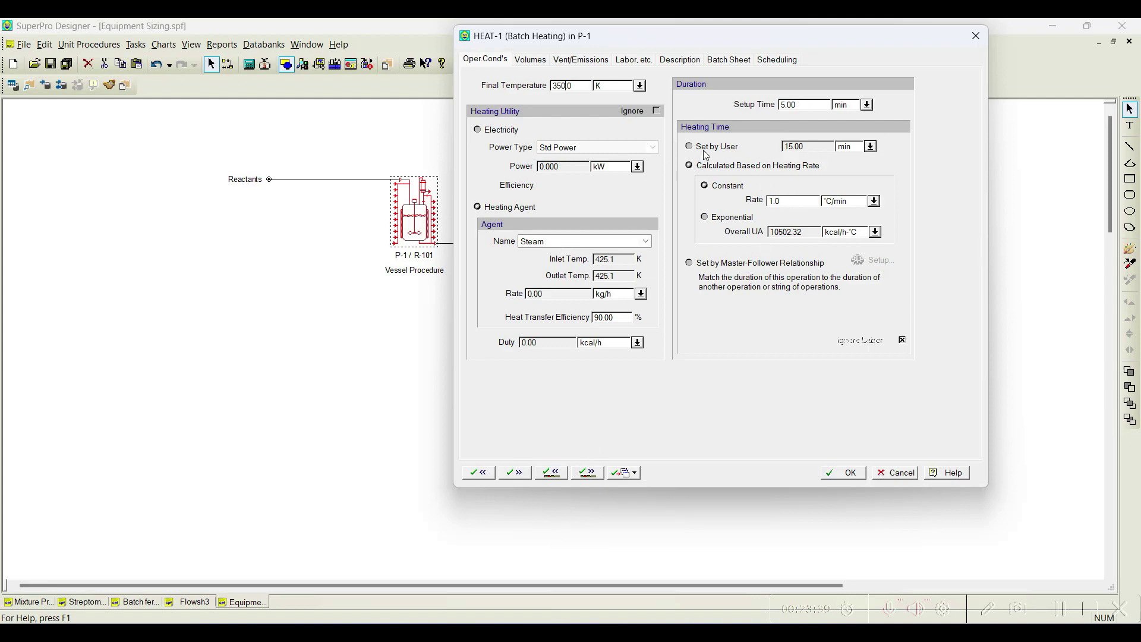
pyautogui.click(587, 473)
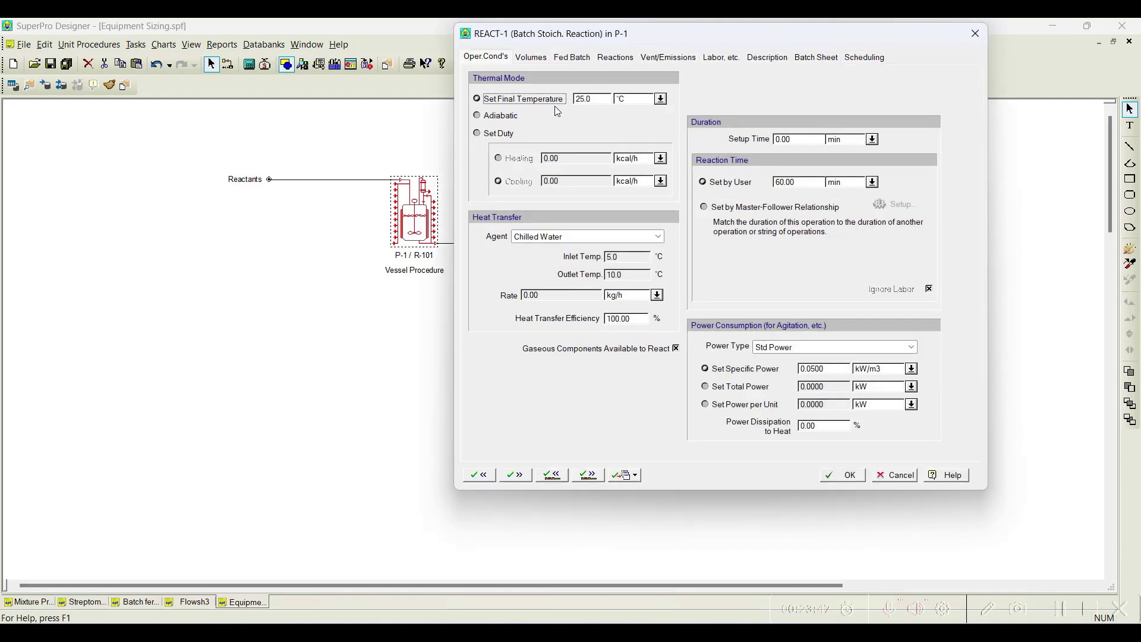
# Set the REACT-1 operation's final temperature to 350 K and its heat transfer agent to Steam
pyautogui.click(660, 98)
pyautogui.click(637, 126)
pyautogui.doubleClick(591, 99)
pyautogui.write('350')
pyautogui.click(657, 236)
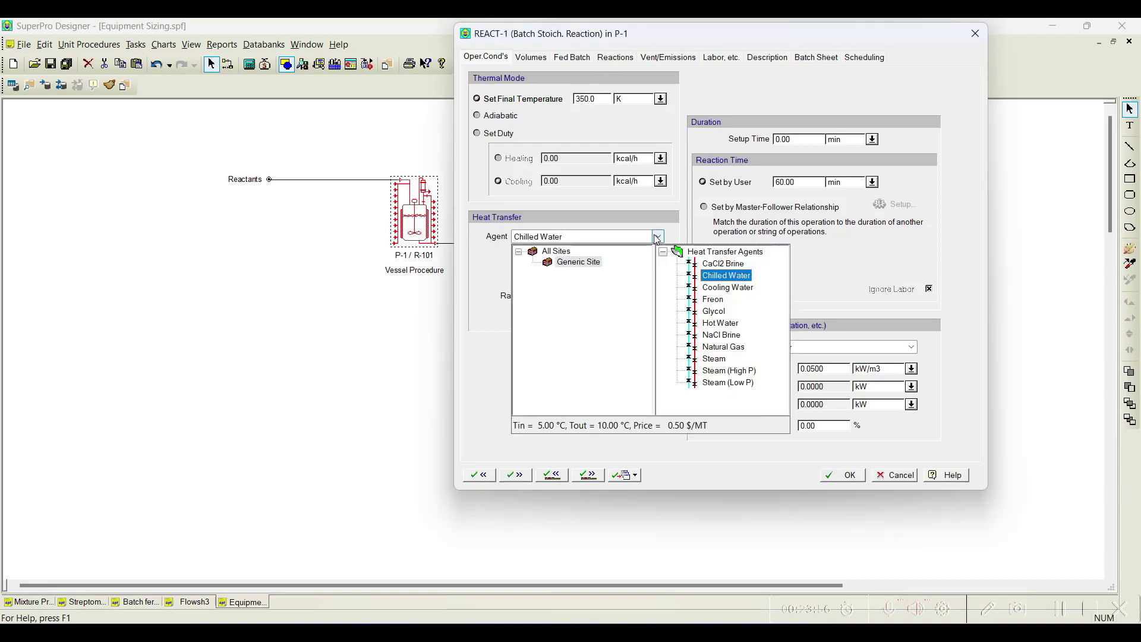
pyautogui.click(716, 359)
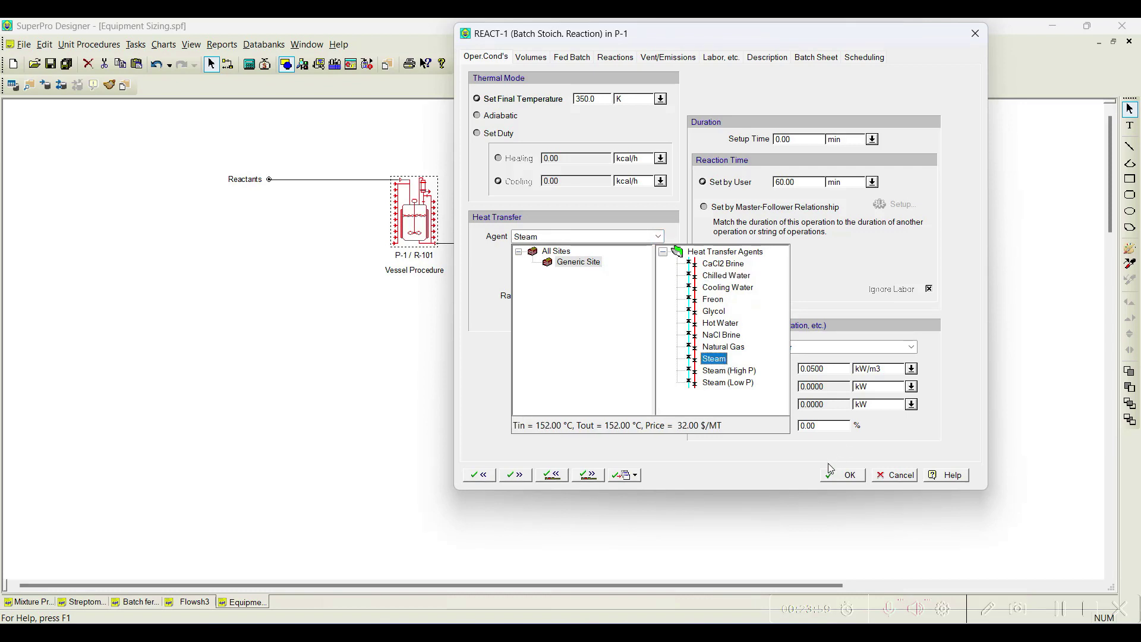
pyautogui.click(814, 286)
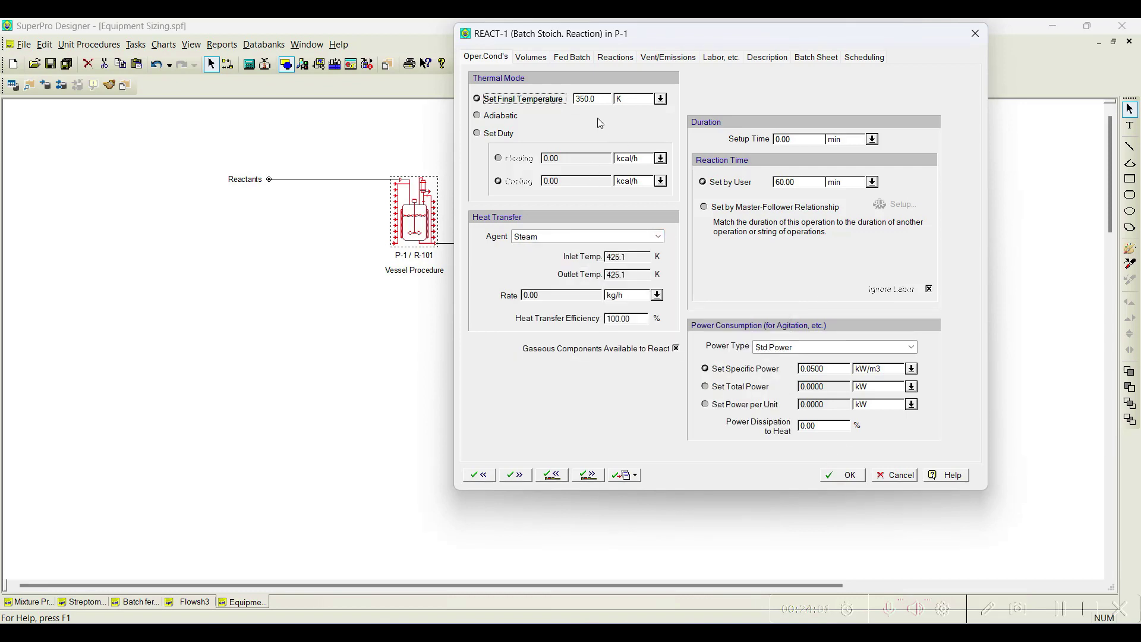
# Set the conversion of Reaction #1 in REACT-1 to 100%
pyautogui.click(614, 61)
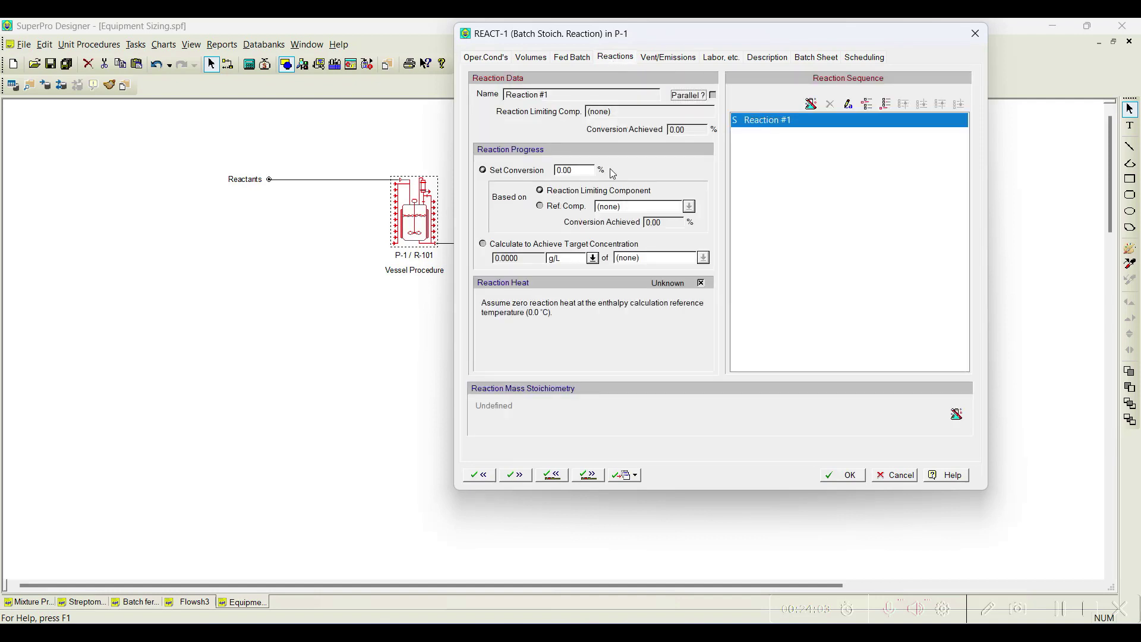
pyautogui.click(577, 172)
pyautogui.write('100.00')
# Add AceticAnhydride and Salicylic acid as reactants in the stoichiometry balance of Reaction #1
pyautogui.click(811, 105)
pyautogui.click(794, 79)
pyautogui.click(803, 97)
pyautogui.click(794, 82)
pyautogui.click(509, 113)
pyautogui.click(762, 79)
pyautogui.click(789, 80)
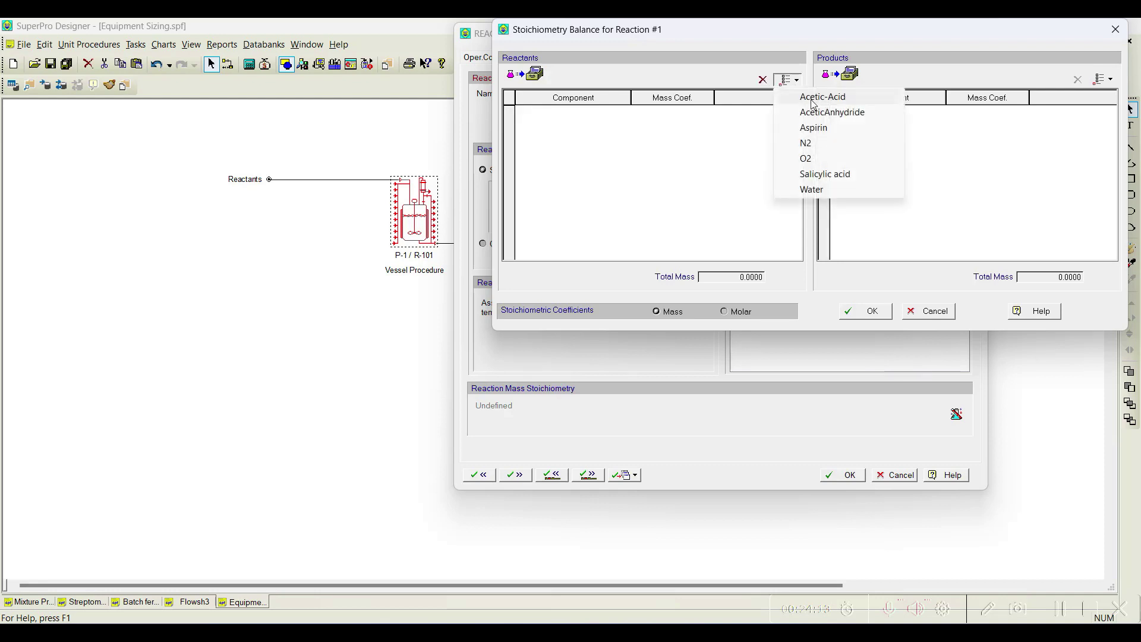
pyautogui.click(832, 113)
pyautogui.click(788, 79)
pyautogui.click(825, 158)
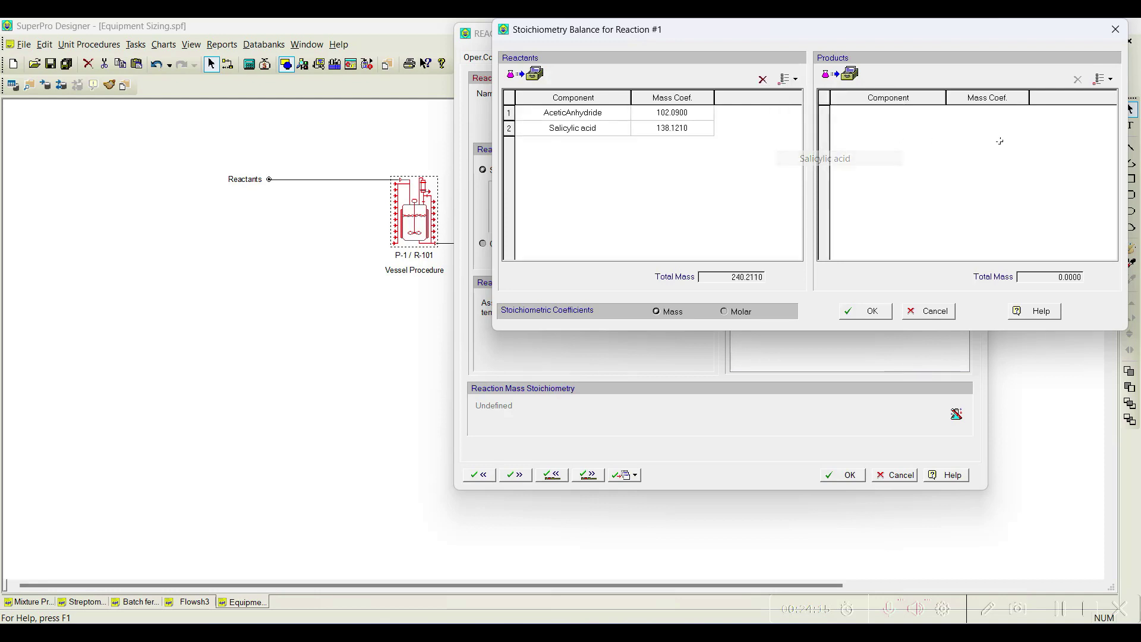
# Add Aspirin and Acetic-Acid as products of Reaction #1 and switch the stoichiometric coefficients to molar
pyautogui.click(1103, 79)
pyautogui.click(1074, 108)
pyautogui.click(1104, 79)
pyautogui.click(1092, 97)
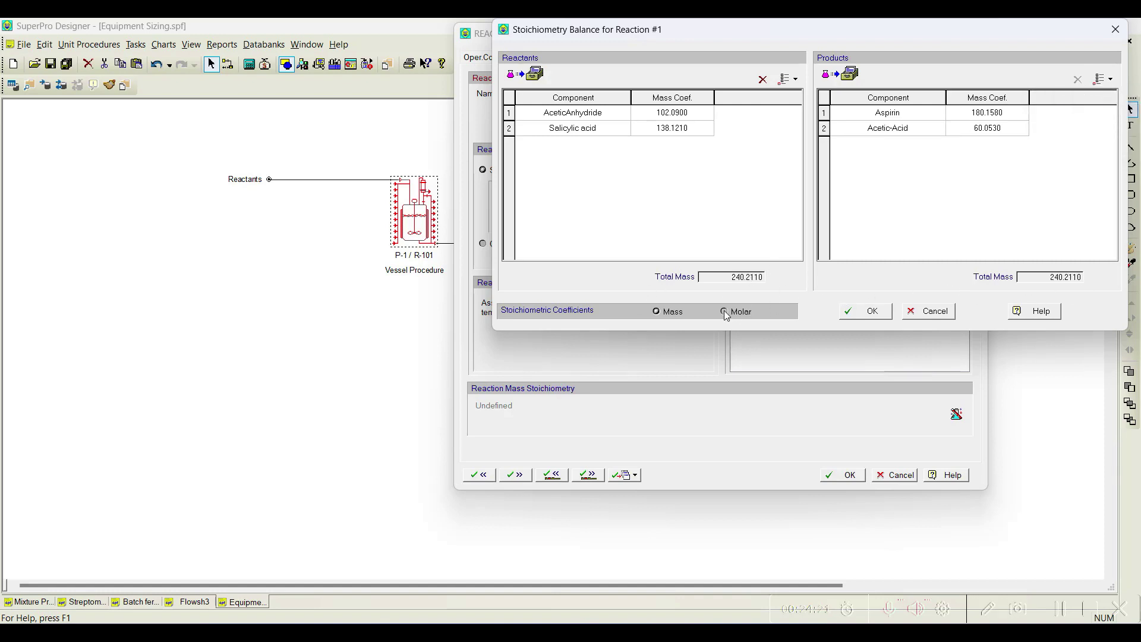
pyautogui.click(725, 312)
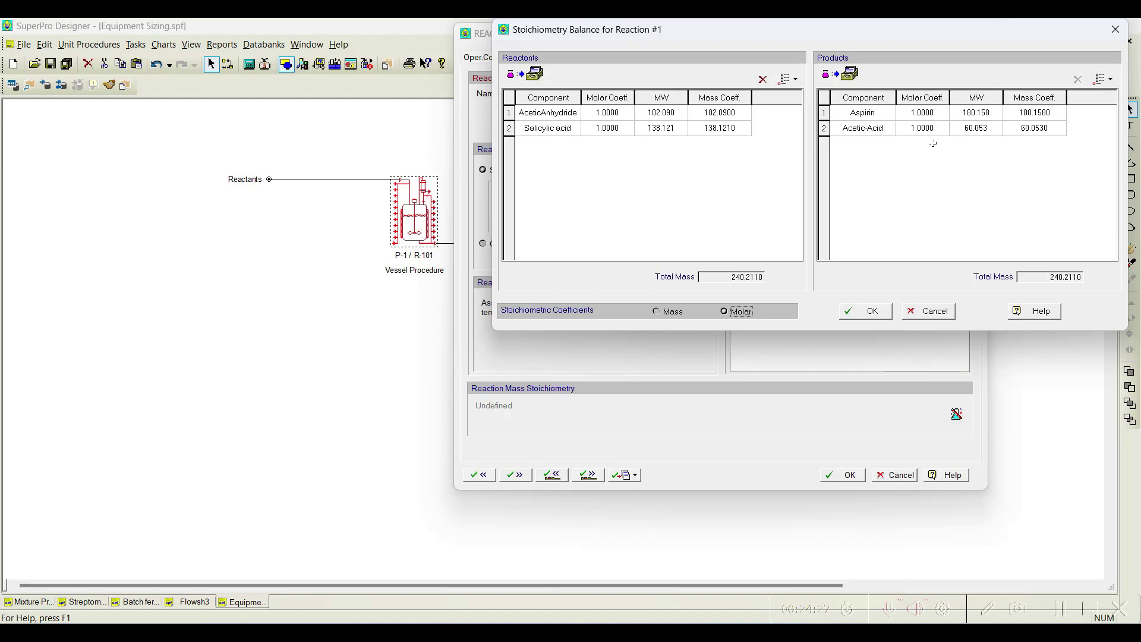
pyautogui.click(869, 311)
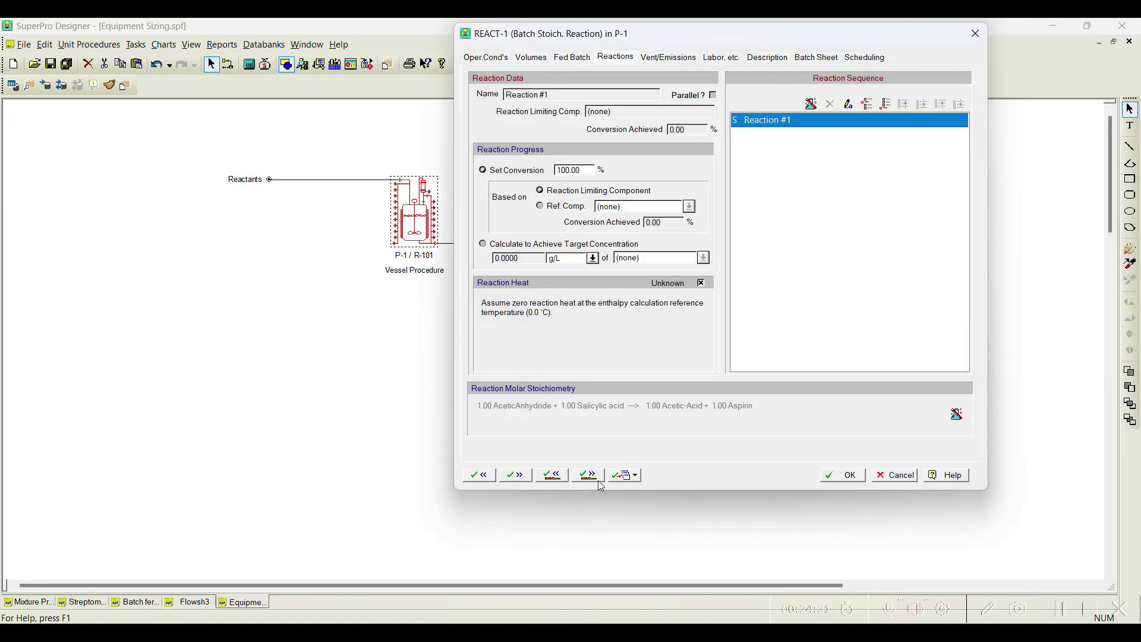
pyautogui.click(590, 475)
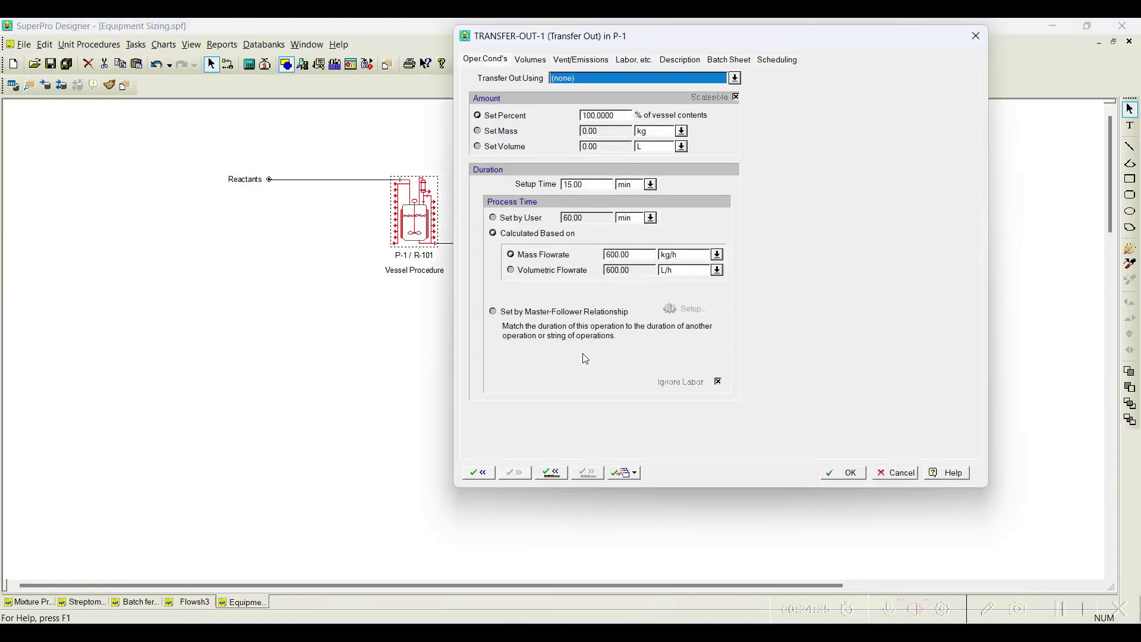
# Set the TRANSFER-OUT-1 operation to transfer out using the Products stream and accept the operation data
pyautogui.click(735, 79)
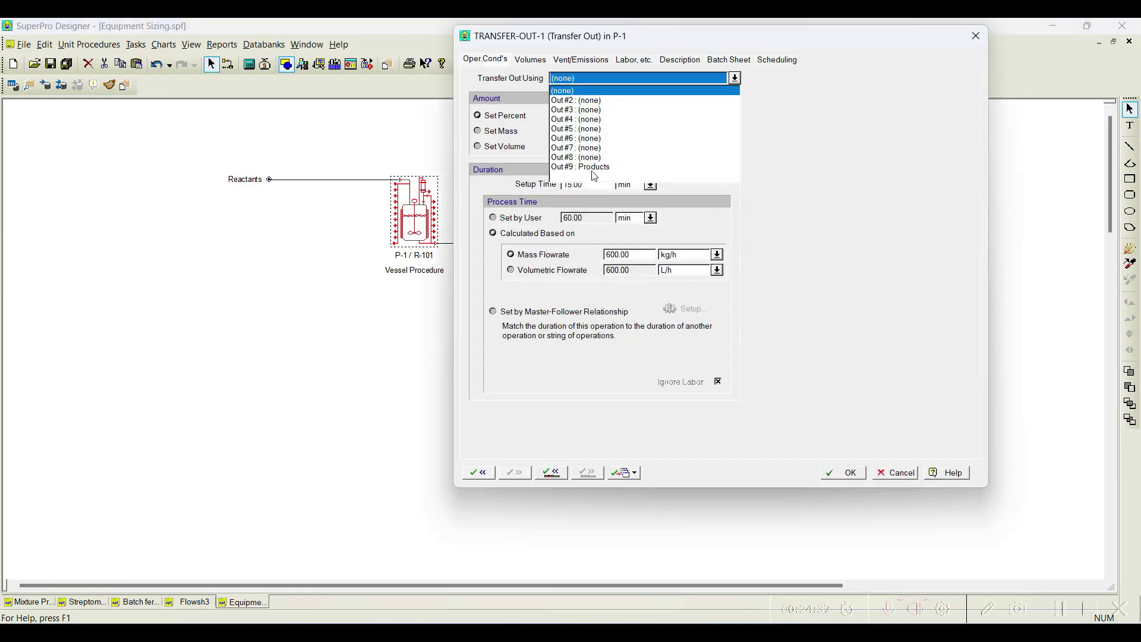
pyautogui.click(593, 168)
pyautogui.click(848, 473)
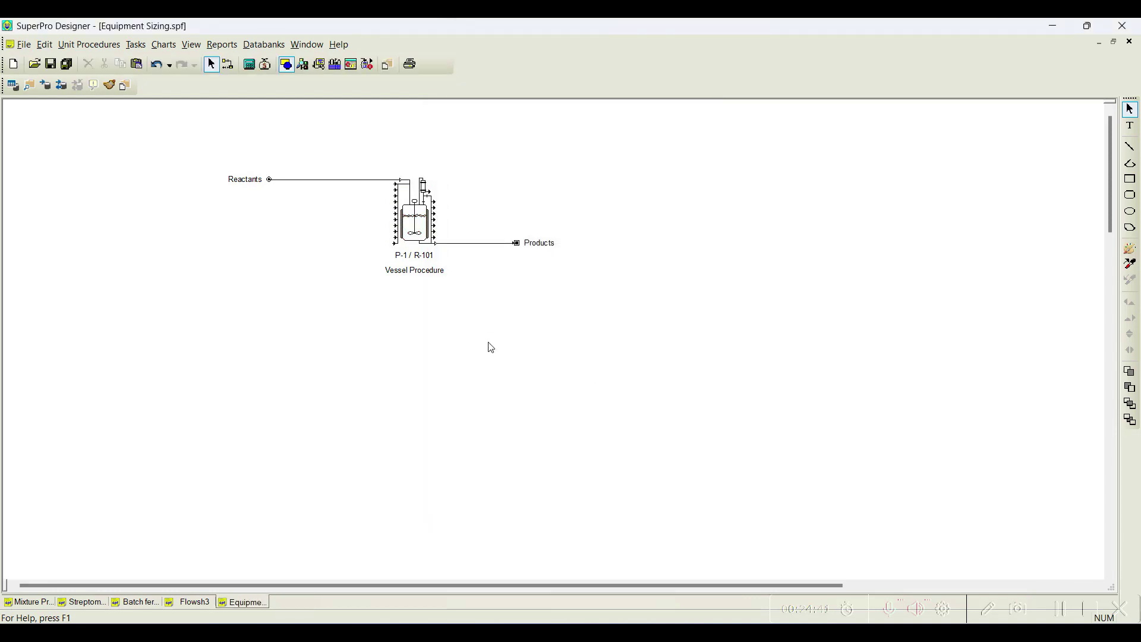
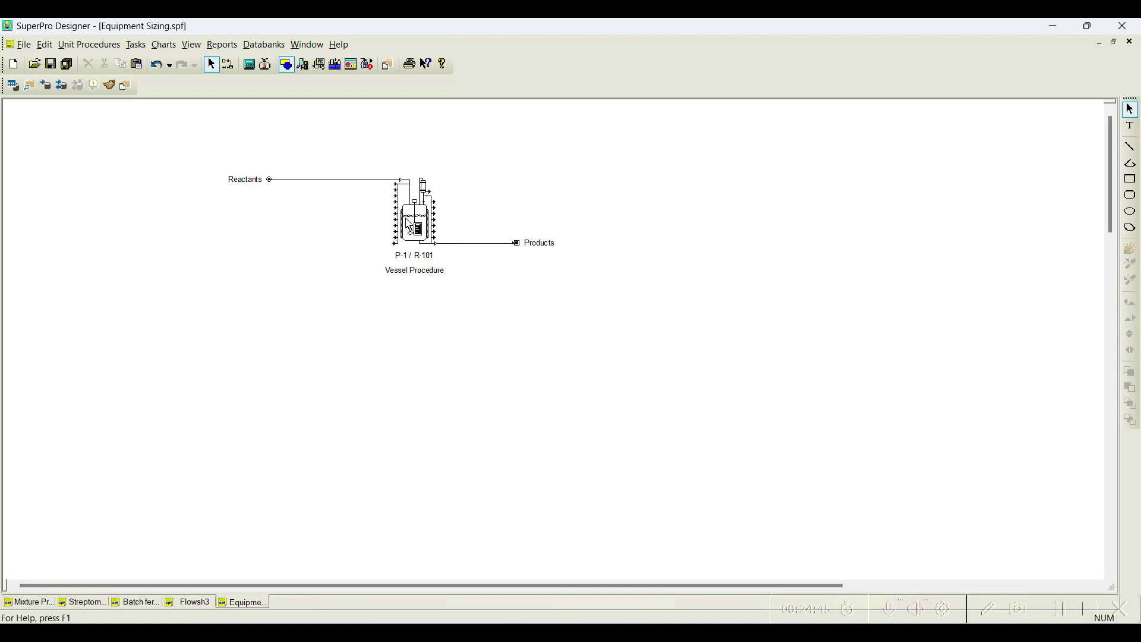
# Duplicate the P-1 vessel procedure with its input and output streams and place the copy below the original
pyautogui.moveTo(191, 151); pyautogui.dragTo(611, 305)
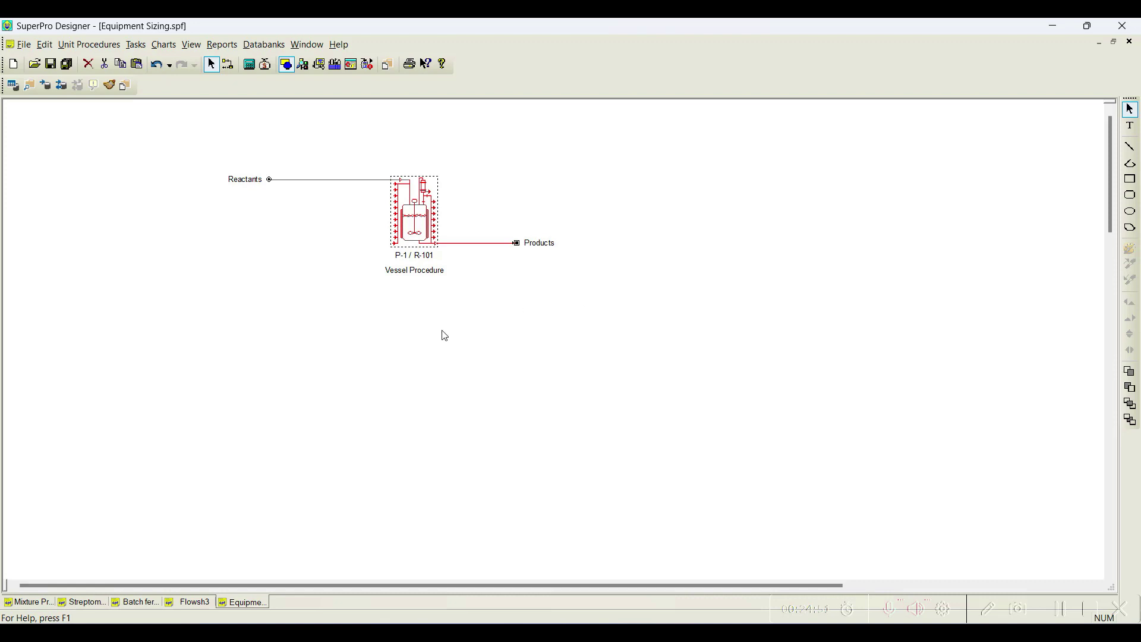
pyautogui.hotkey('ctrl', 'v')
pyautogui.click(423, 404)
pyautogui.moveTo(433, 401); pyautogui.dragTo(417, 399)
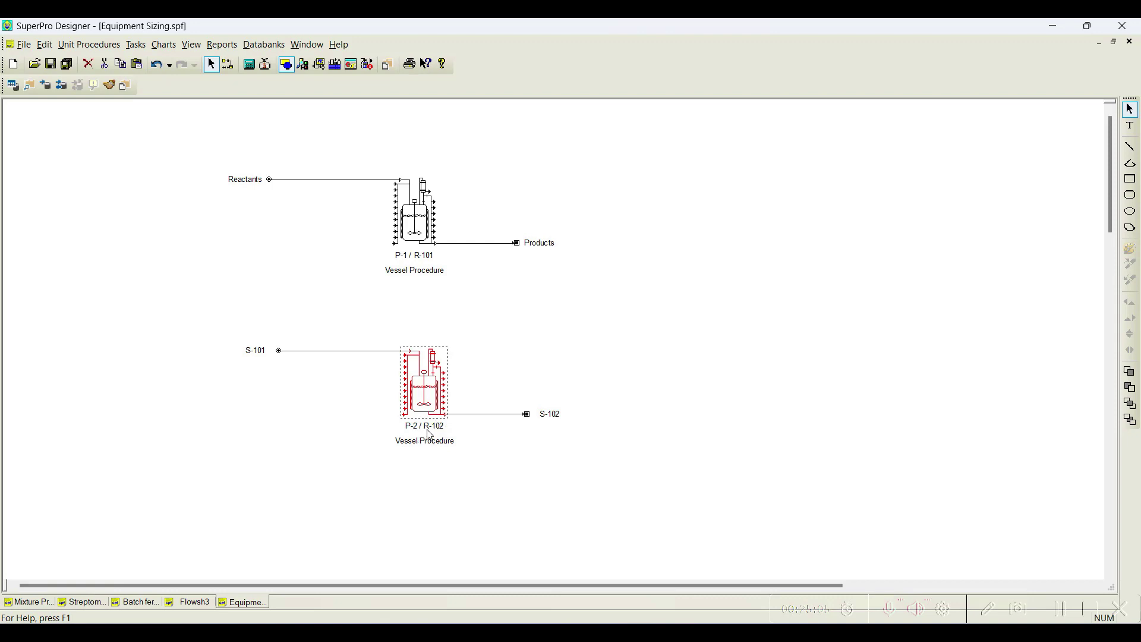
# Rename the input stream S-101 of the copied vessel procedure as Reactants-1
pyautogui.rightClick(321, 356)
pyautogui.click(302, 382)
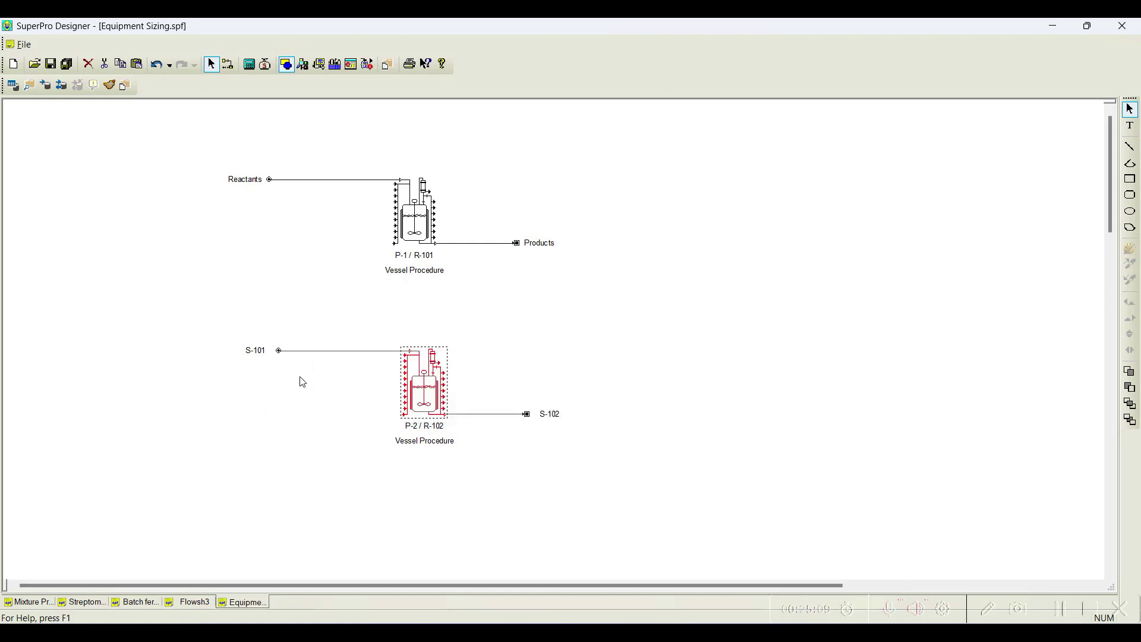
pyautogui.rightClick(353, 351)
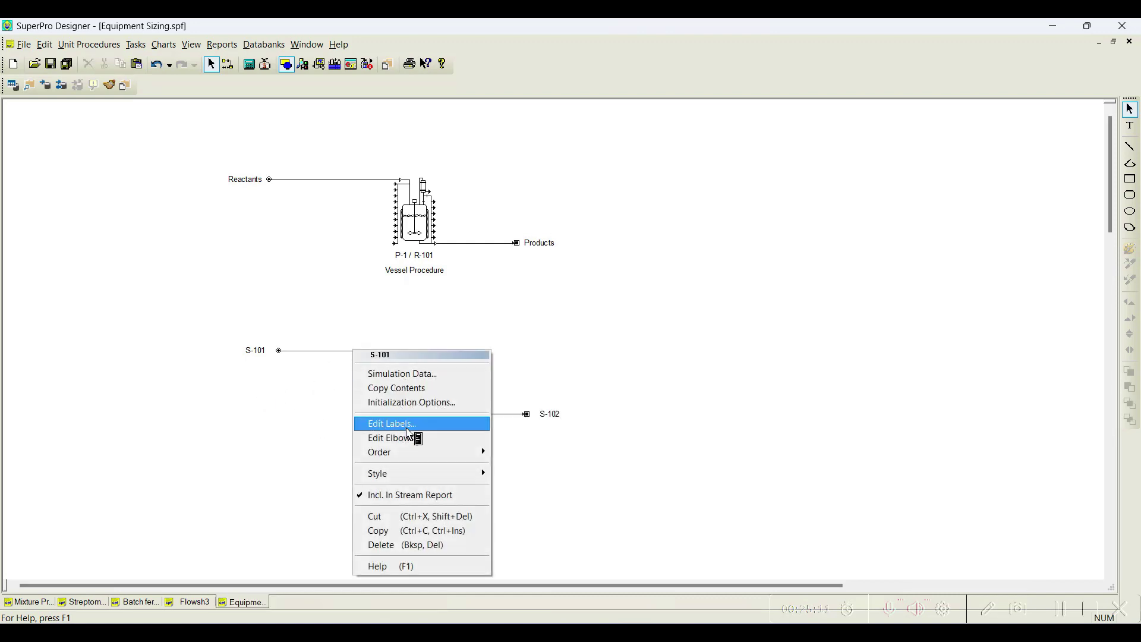
pyautogui.click(407, 426)
pyautogui.write('Rea')
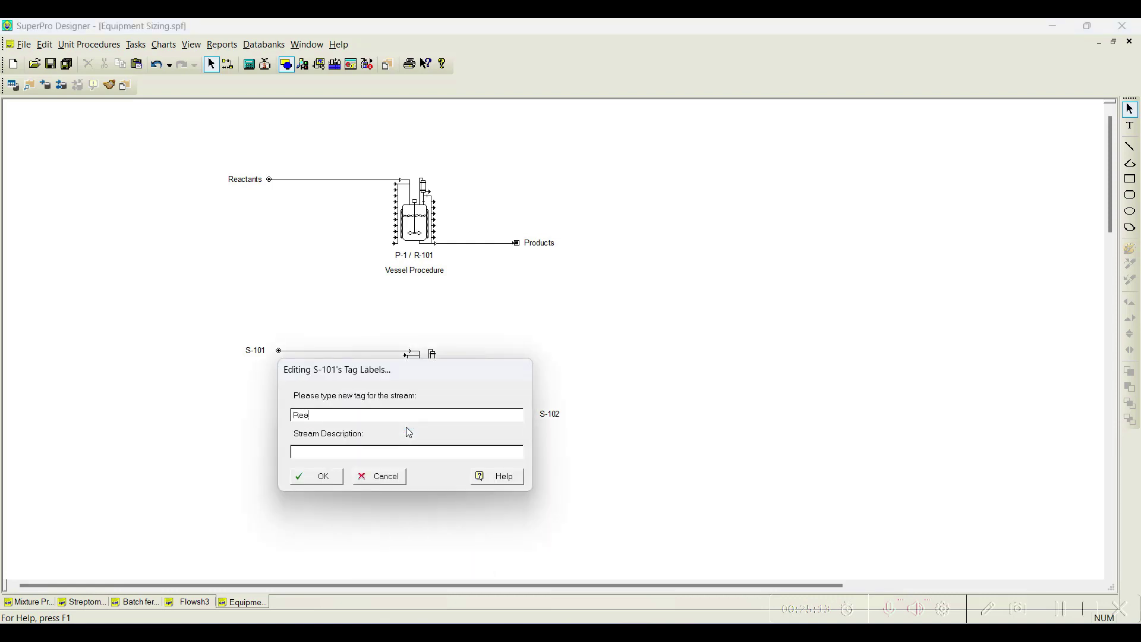
pyautogui.write('ctants-1')
pyautogui.click(320, 475)
# Rename the output stream S-102 of the P-2 vessel procedure as Products-2
pyautogui.rightClick(497, 415)
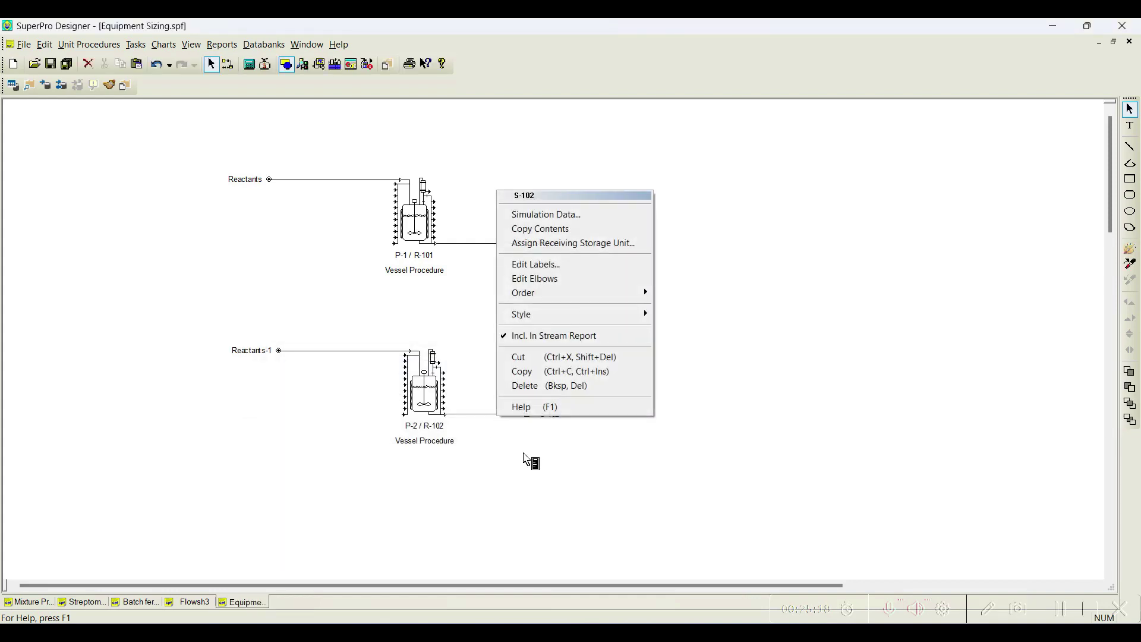
pyautogui.click(570, 263)
pyautogui.write('Pro')
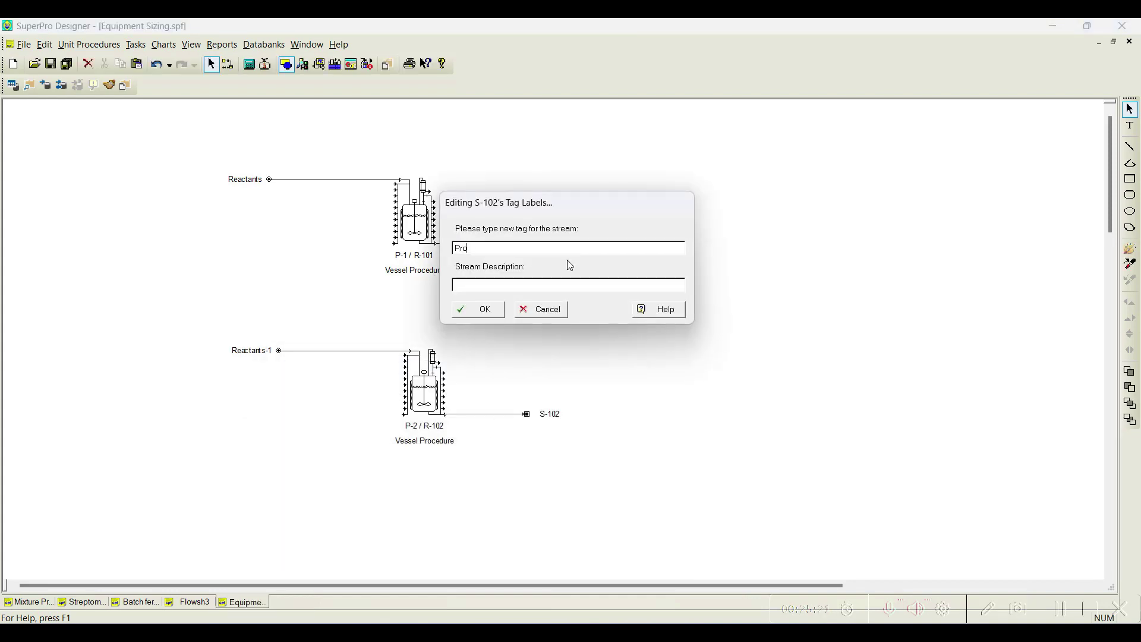
pyautogui.write('ducts-2')
pyautogui.click(490, 310)
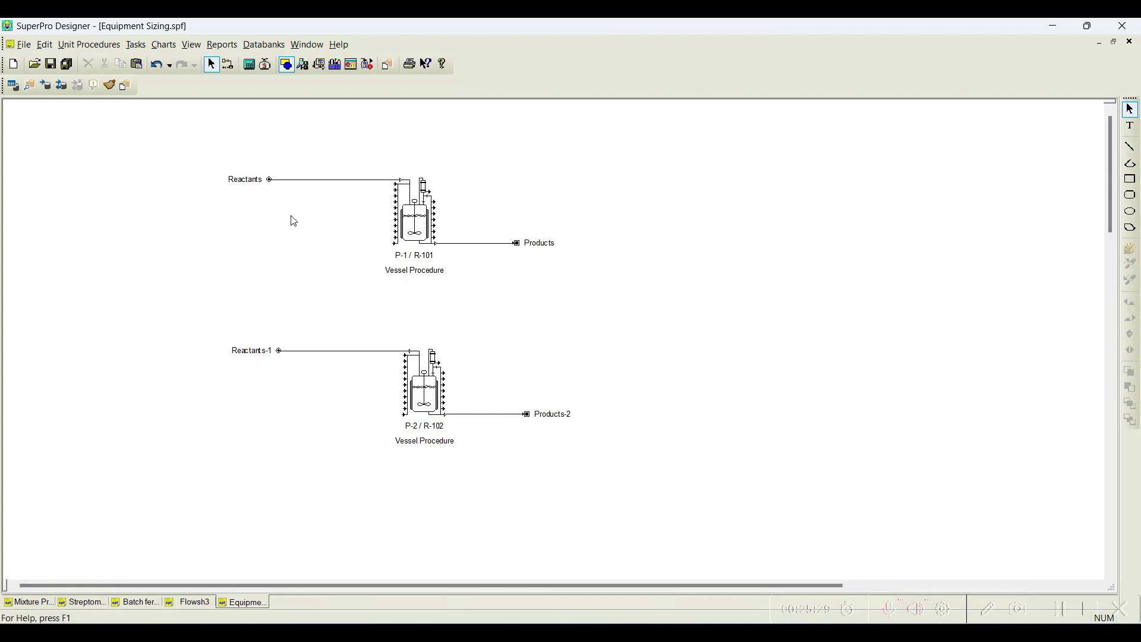
# Add a text label reading "Design Mode" beside the P-1 vessel procedure, below the Reactants stream
pyautogui.click(1134, 127)
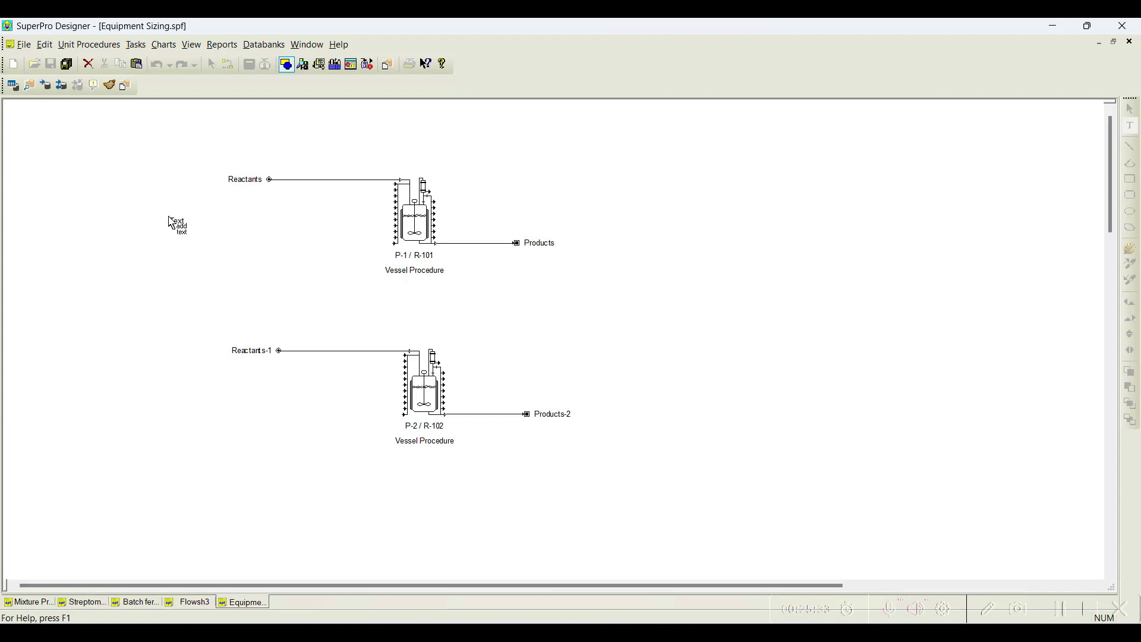
pyautogui.click(171, 223)
pyautogui.write('Design Mode')
pyautogui.moveTo(172, 221); pyautogui.dragTo(257, 222)
pyautogui.click(762, 320)
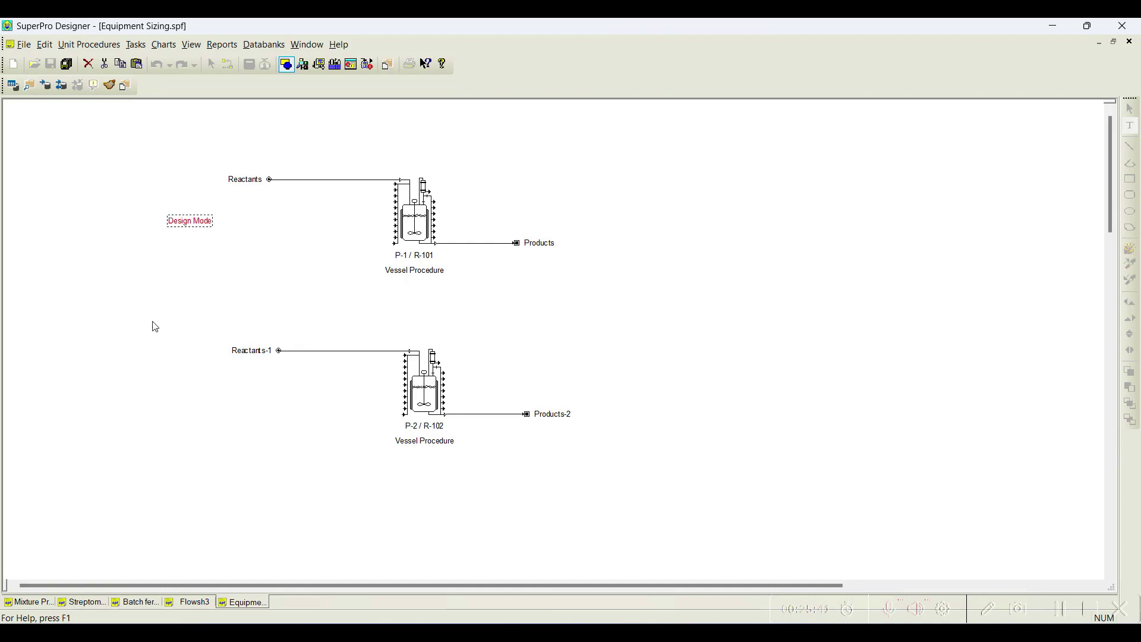
# Format the Design Mode label in Arial with the Black font style at size 12
pyautogui.click(1130, 250)
pyautogui.click(870, 225)
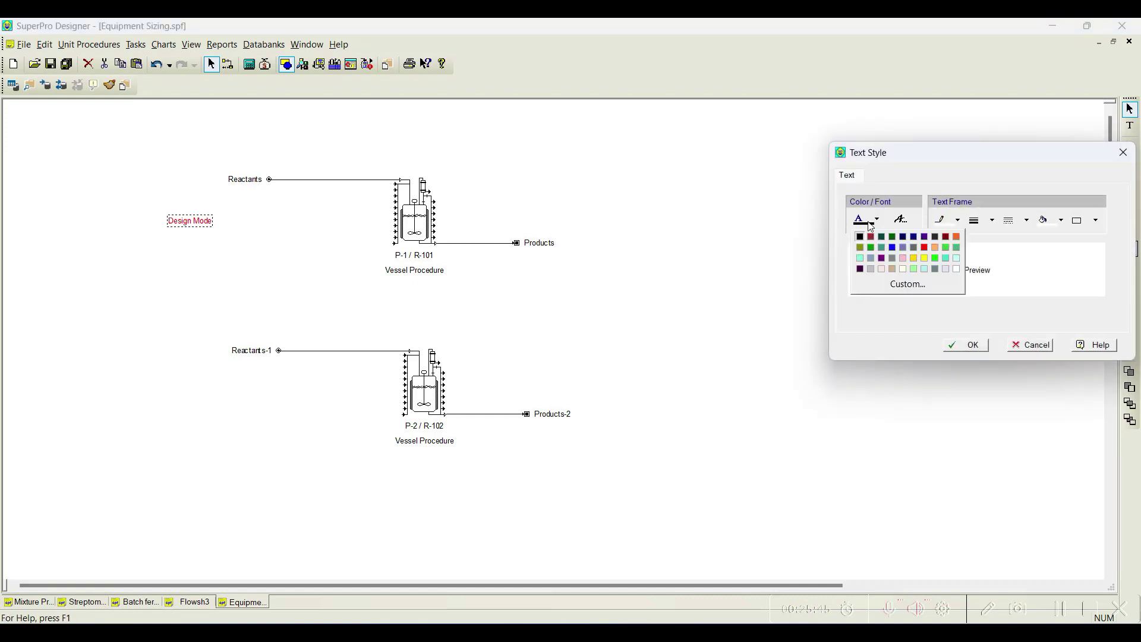
pyautogui.click(876, 245)
pyautogui.click(903, 220)
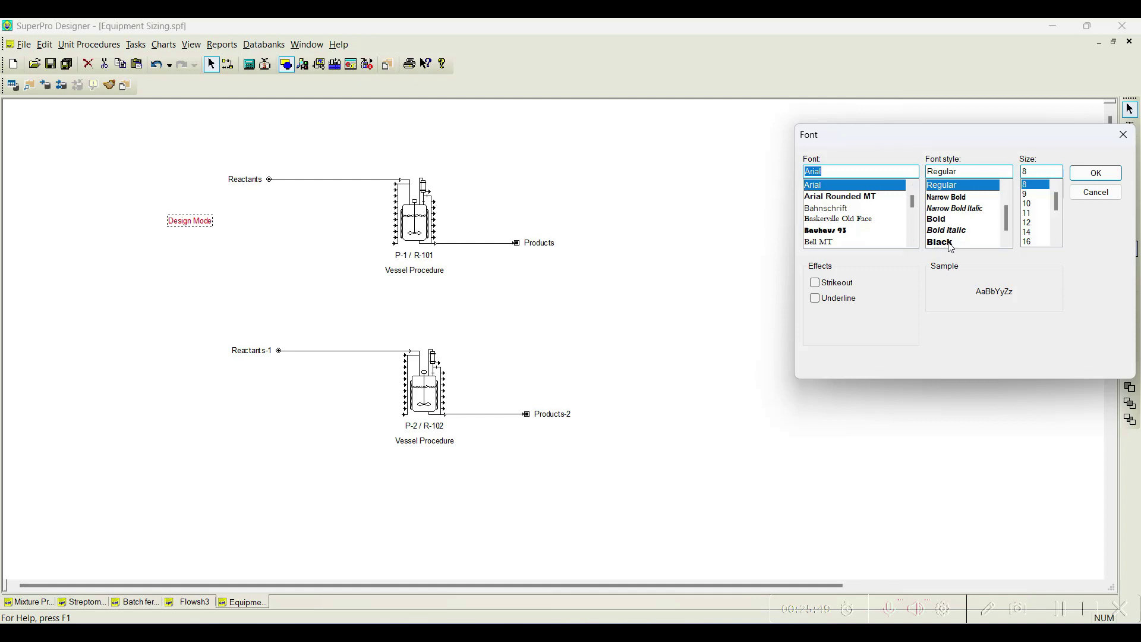
pyautogui.click(951, 245)
pyautogui.click(1034, 223)
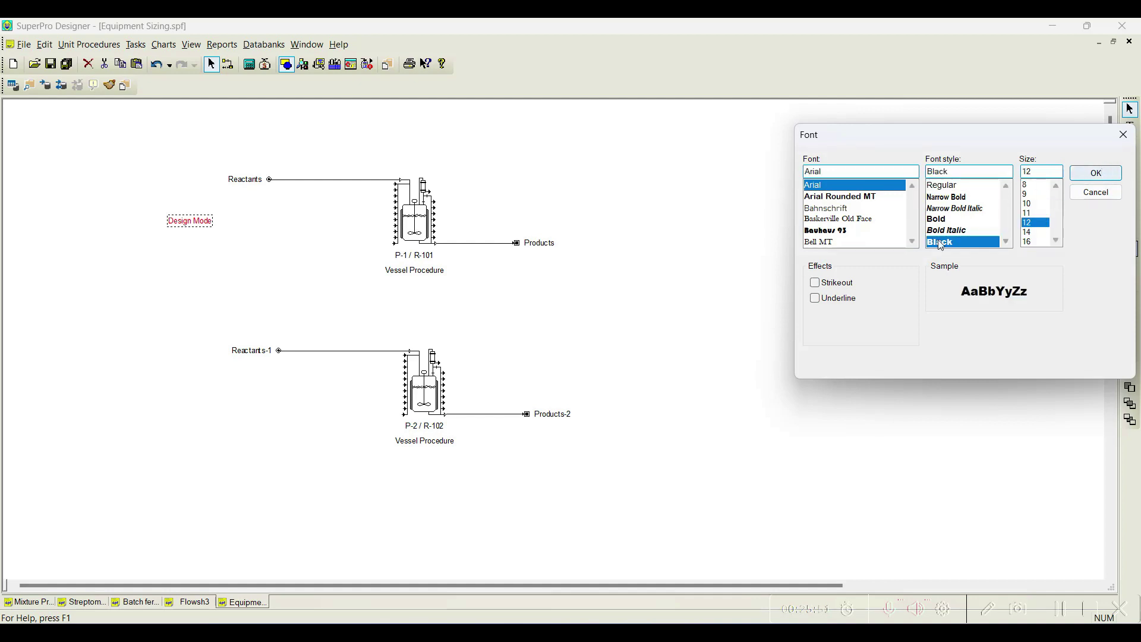
pyautogui.press('Return')
pyautogui.click(967, 345)
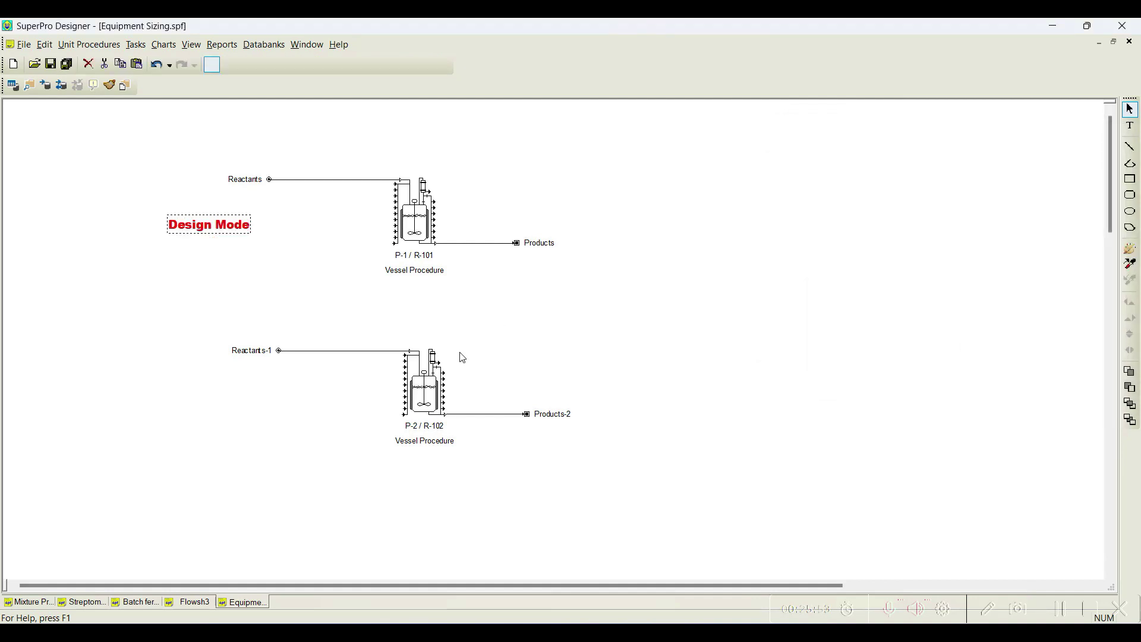
# Duplicate the Design Mode label, change the copy's text to "Rating Mode" and place it beside the P-2 vessel procedure below Reactants-1
pyautogui.hotkey('ctrl', 'c')
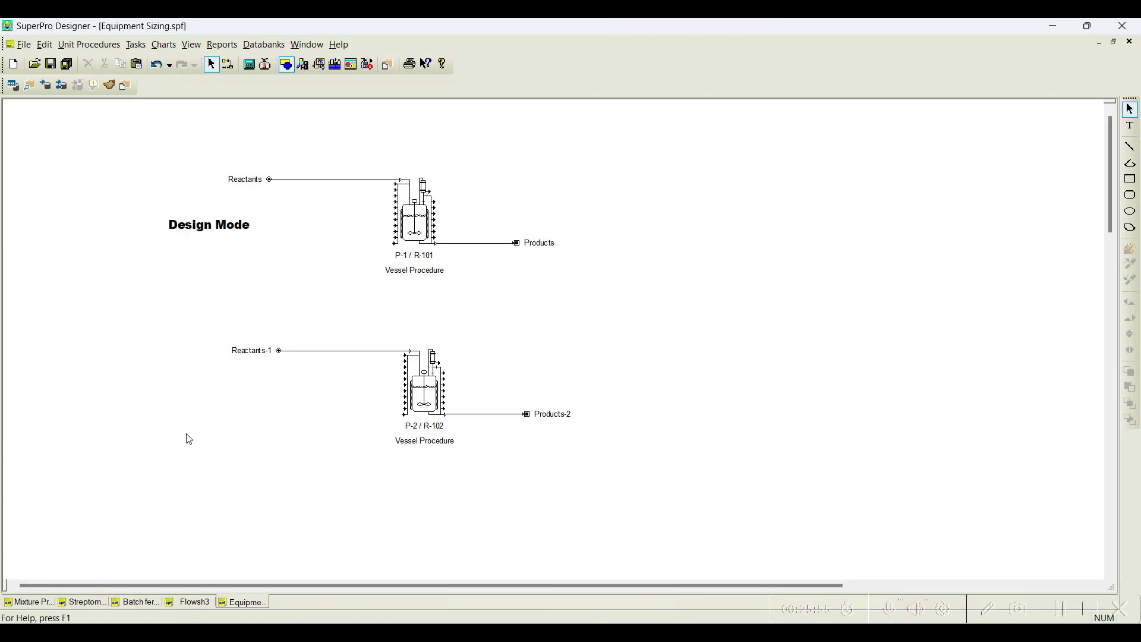
pyautogui.hotkey('ctrl', 'v')
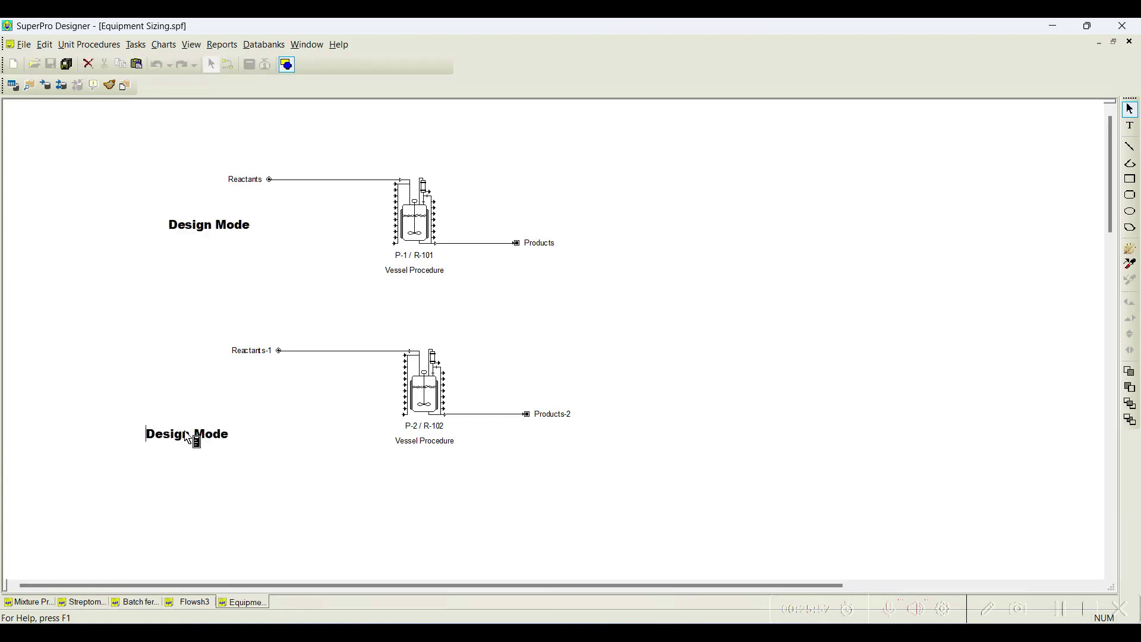
pyautogui.moveTo(191, 438); pyautogui.dragTo(153, 436)
pyautogui.doubleClick(153, 443)
pyautogui.write('Rating')
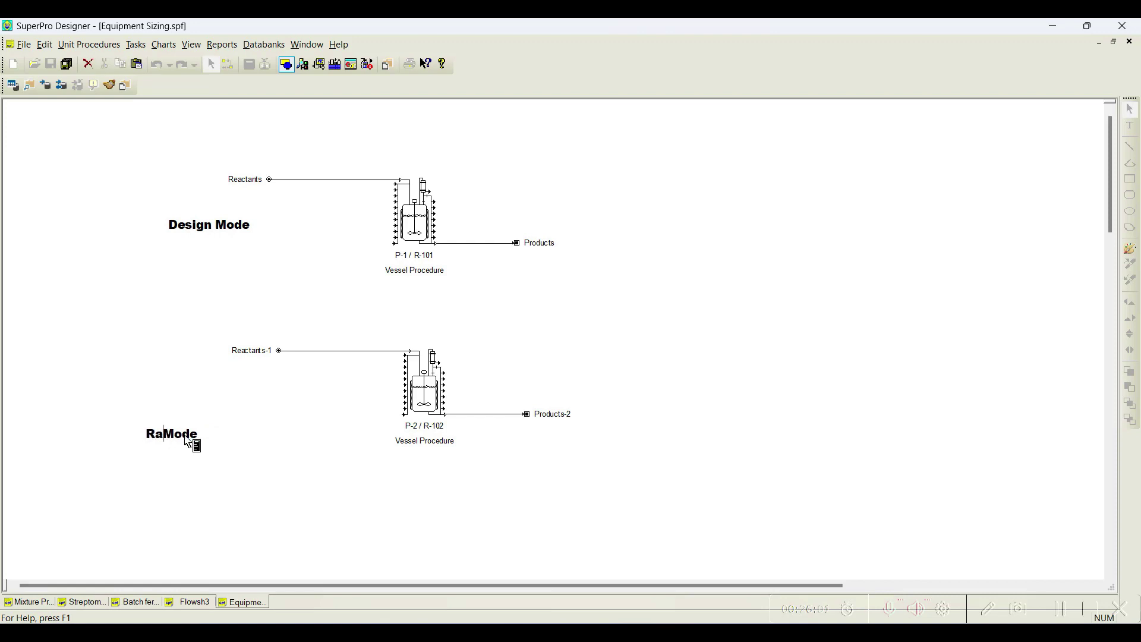
pyautogui.click(237, 481)
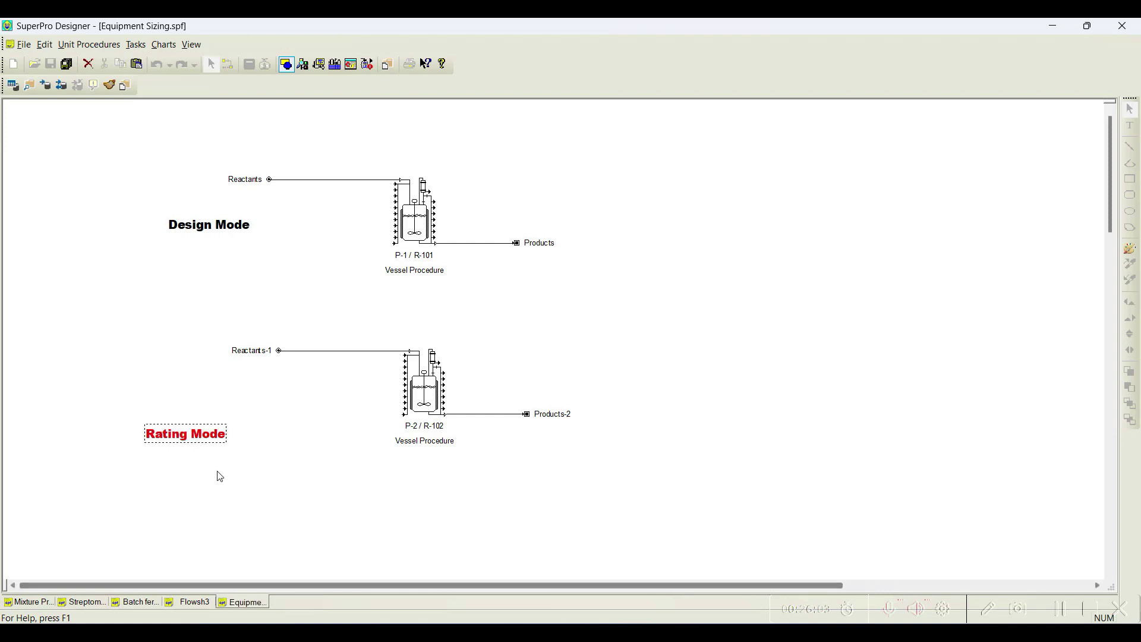
pyautogui.click(179, 434)
pyautogui.moveTo(178, 434); pyautogui.dragTo(190, 405)
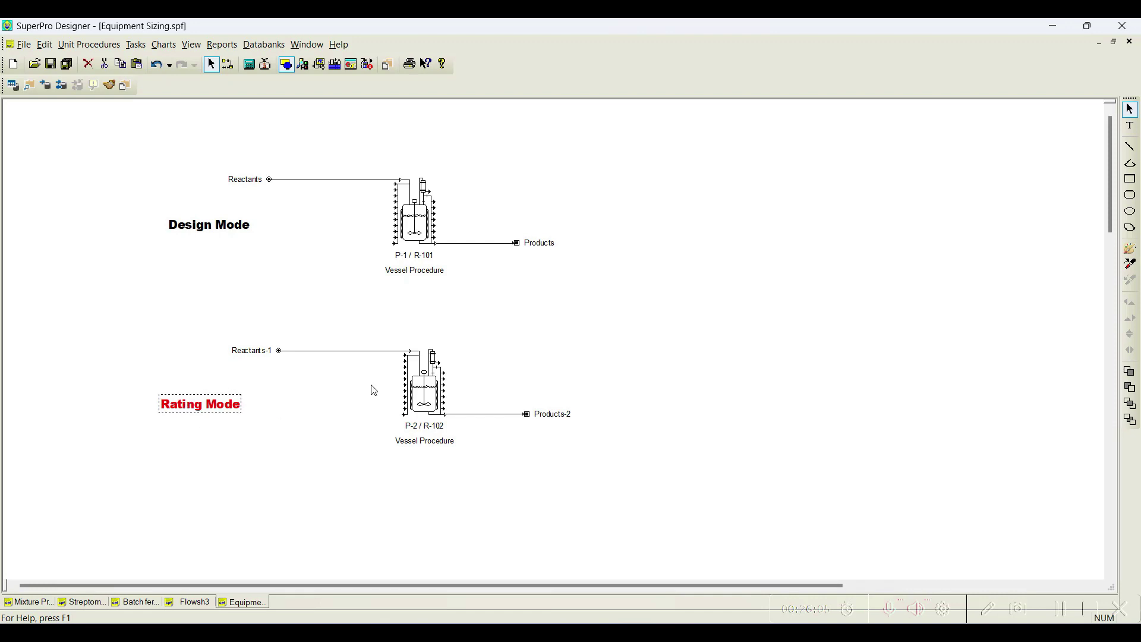
pyautogui.click(747, 318)
# Review the R-101 equipment data for the P-1 procedure, checking its sizing mode and volume settings
pyautogui.rightClick(400, 220)
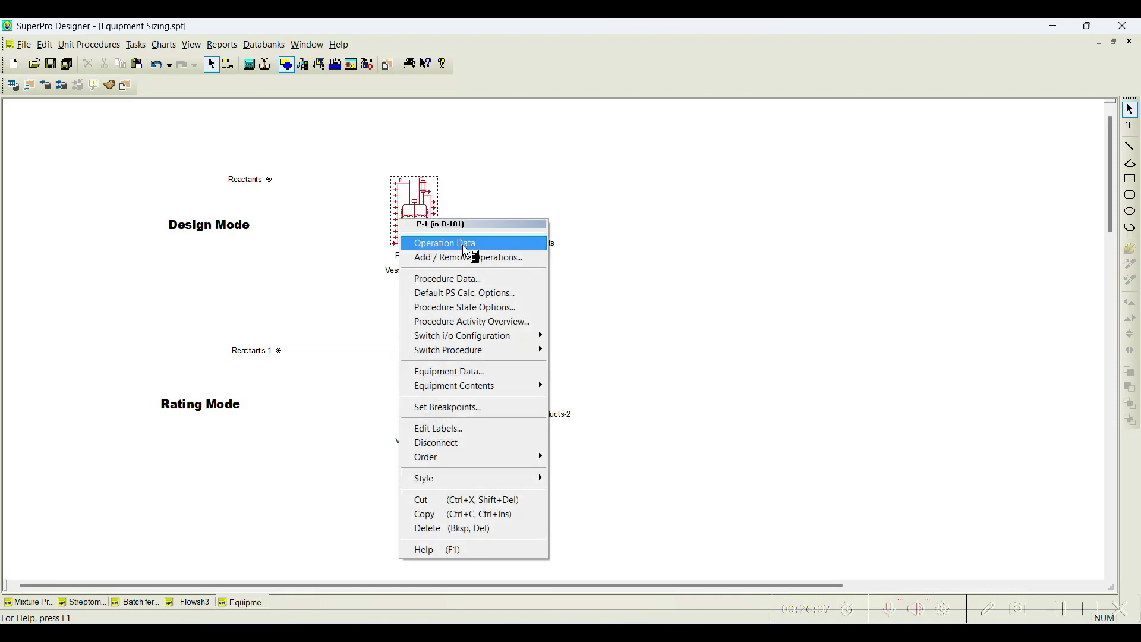
pyautogui.click(478, 371)
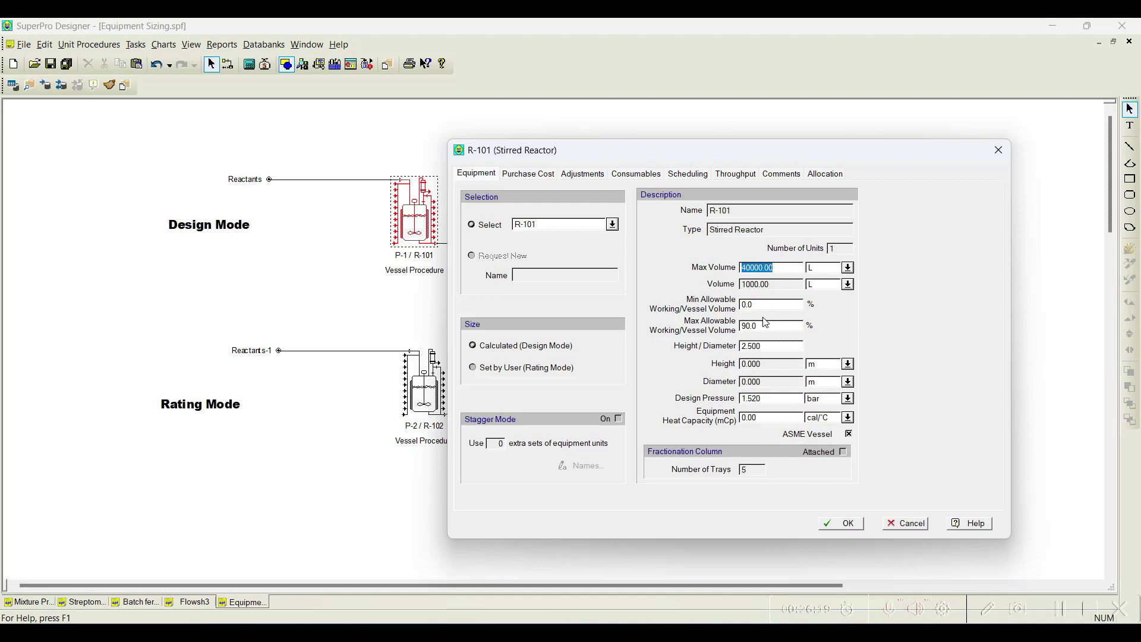
pyautogui.click(843, 526)
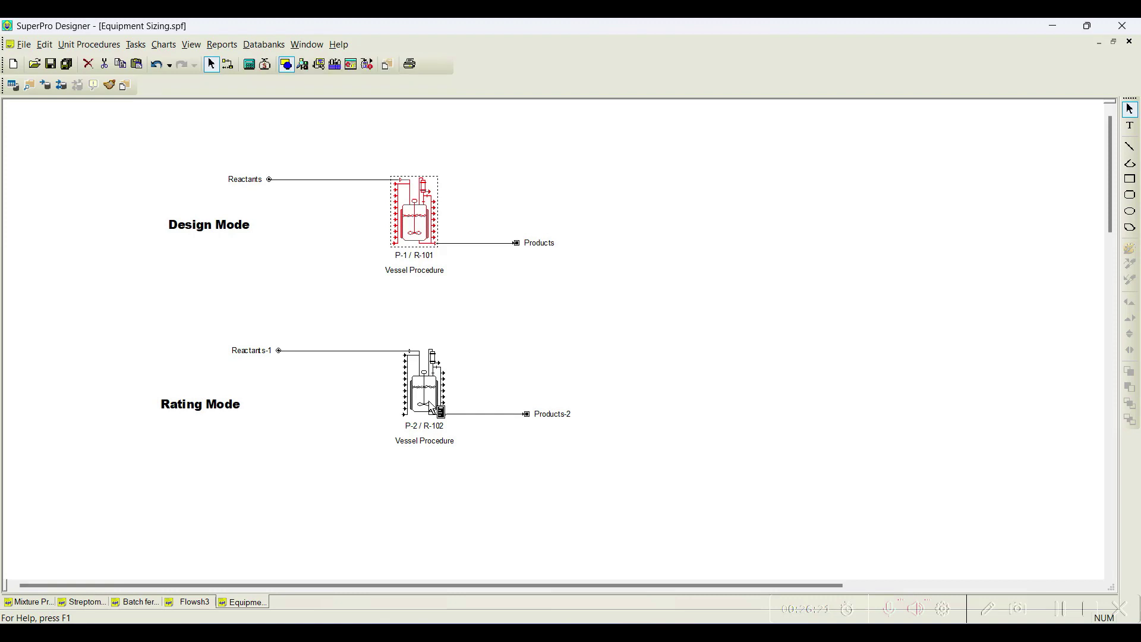
# Switch the sizing of reactor R-102 to Set by User (Rating Mode) and edit its vessel volume
pyautogui.rightClick(432, 408)
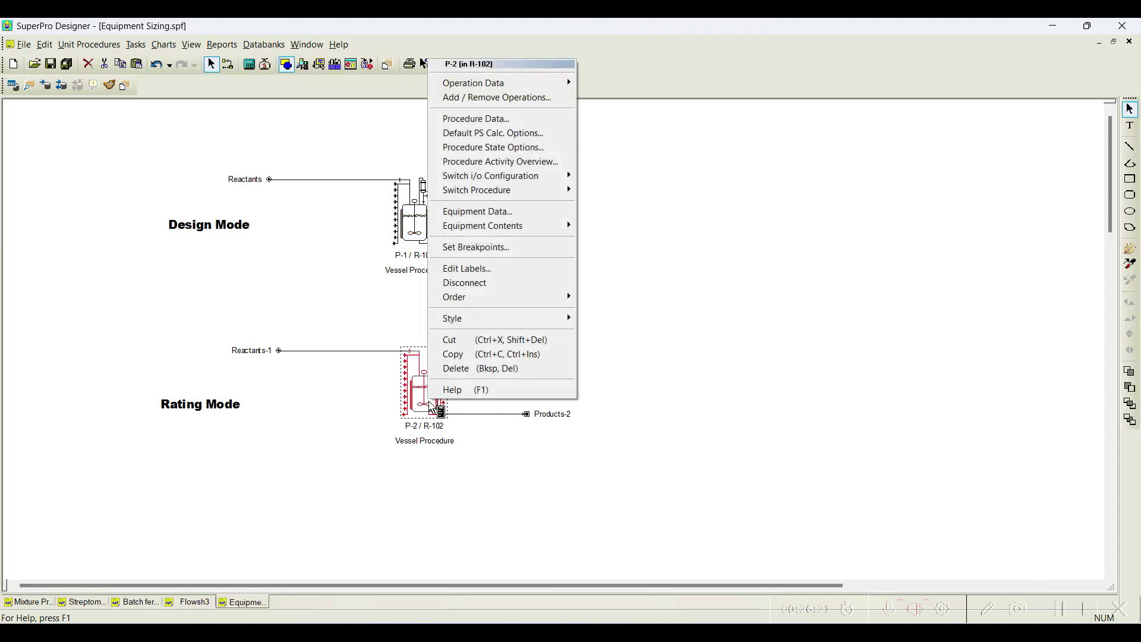
pyautogui.click(509, 212)
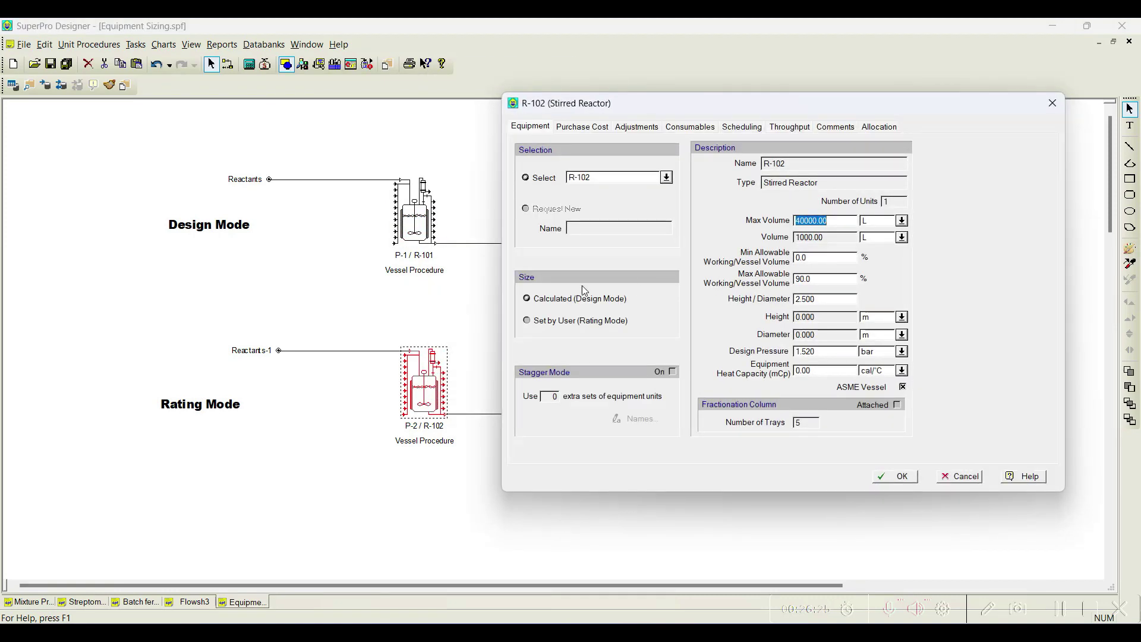
pyautogui.click(585, 323)
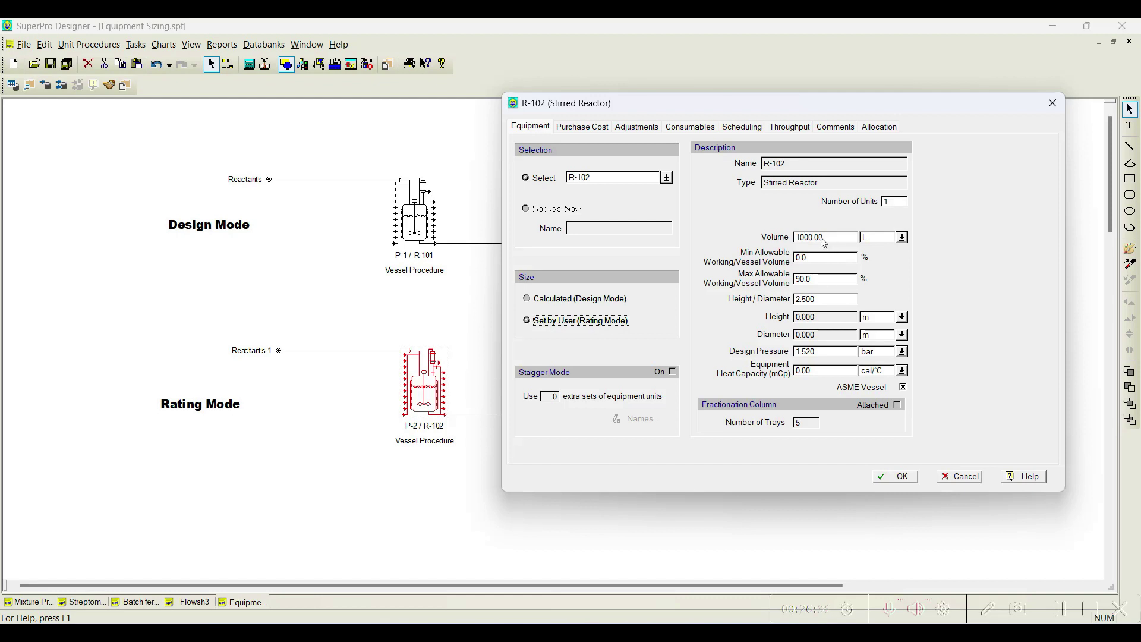
pyautogui.doubleClick(823, 237)
pyautogui.click(812, 238)
pyautogui.click(902, 477)
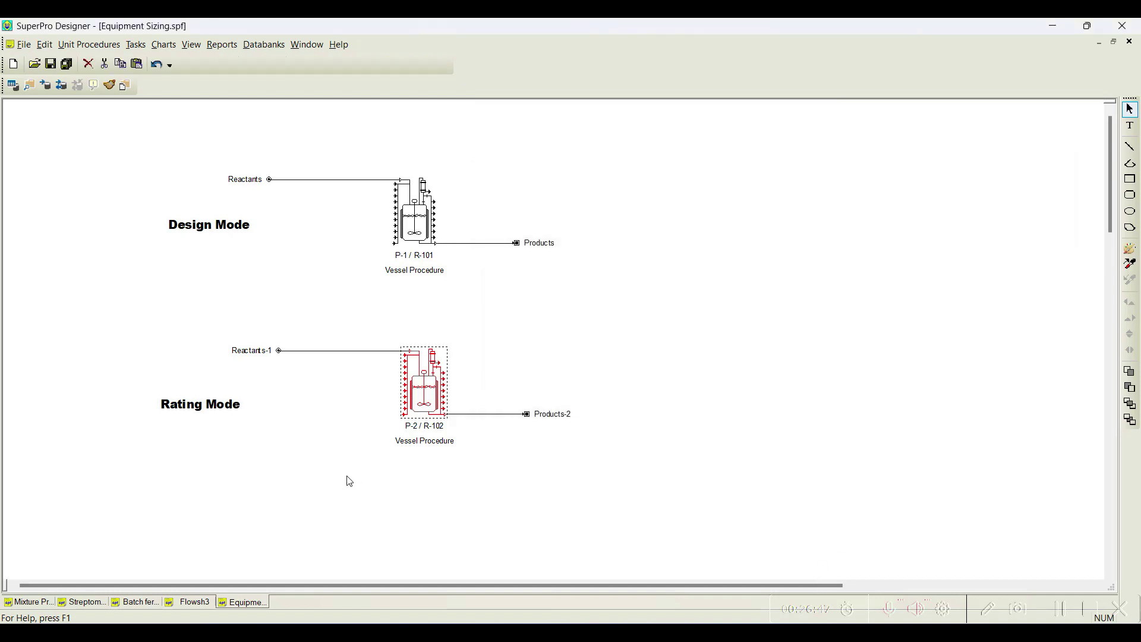
pyautogui.click(350, 482)
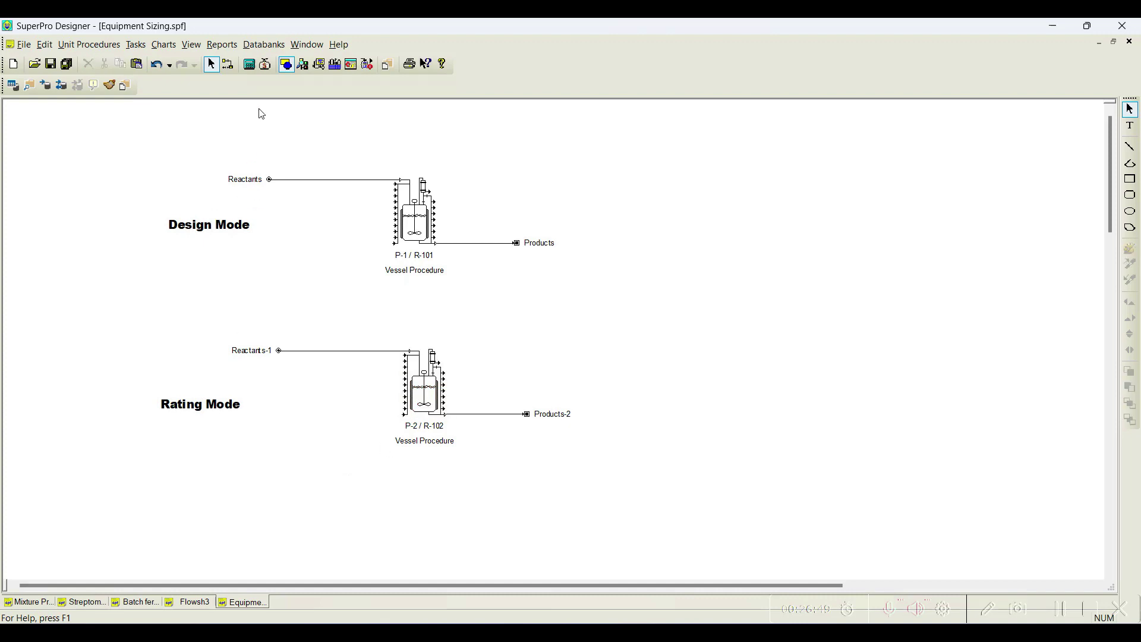
# Accept the CHARGE-1 operation data of P-2 with the Reactants-1 stream and solve the mass and energy balances
pyautogui.rightClick(453, 405)
pyautogui.rightClick(429, 394)
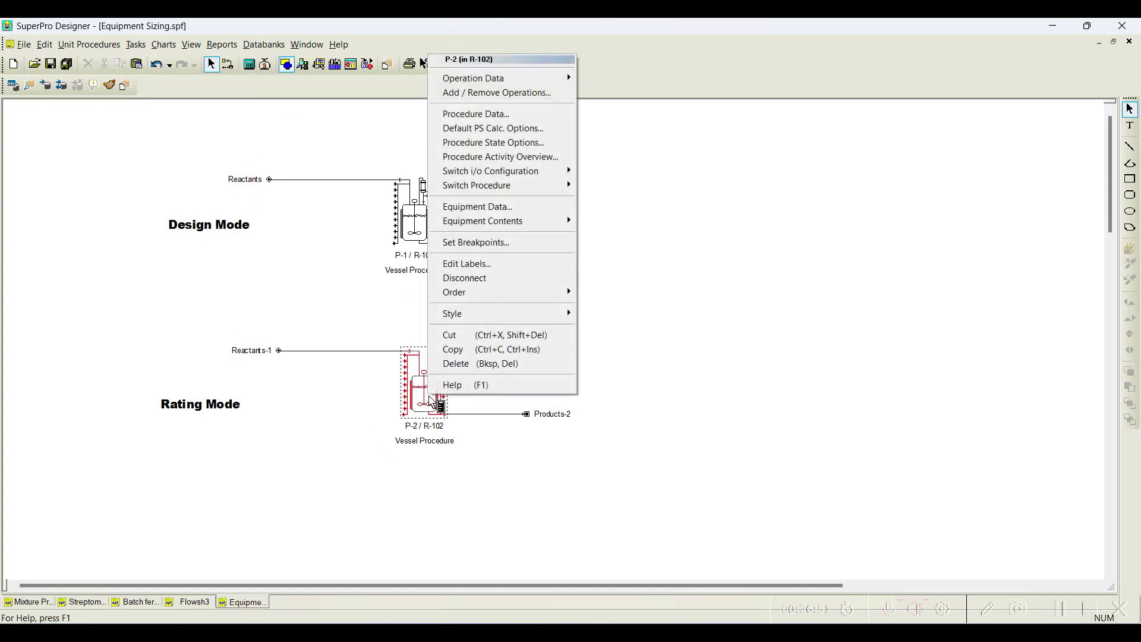
pyautogui.moveTo(542, 86)
pyautogui.click(605, 80)
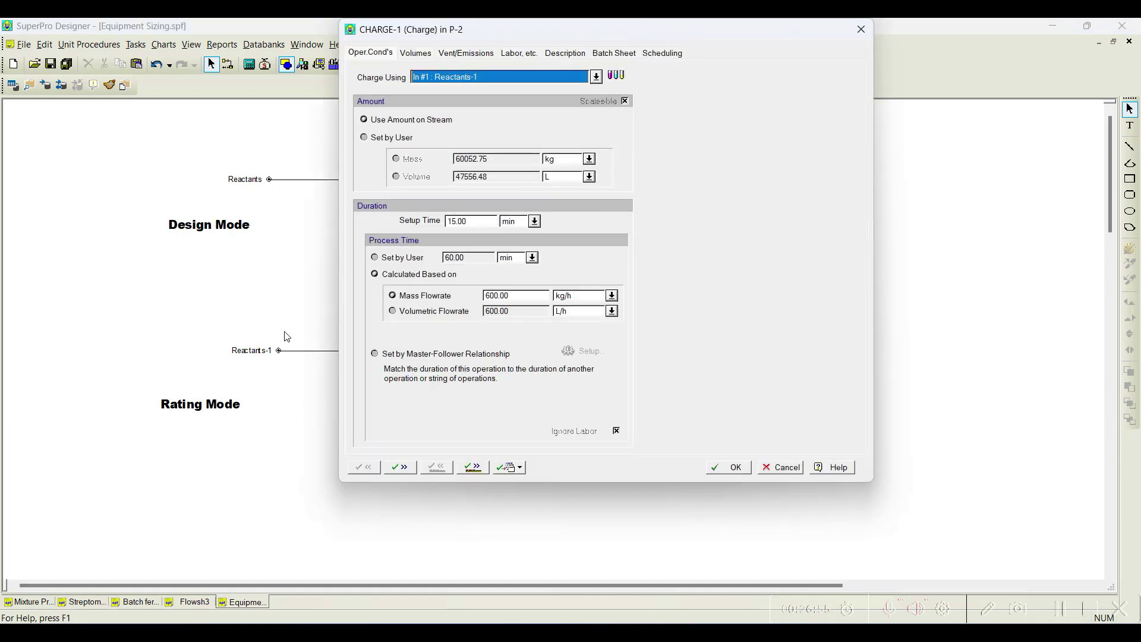
pyautogui.click(731, 467)
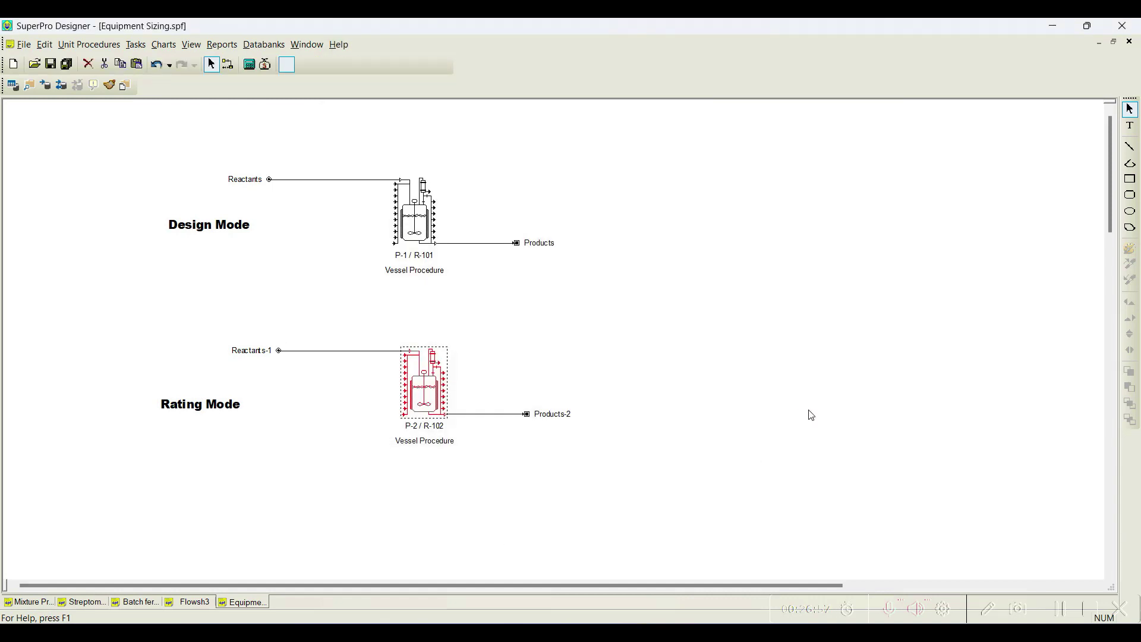
pyautogui.click(249, 64)
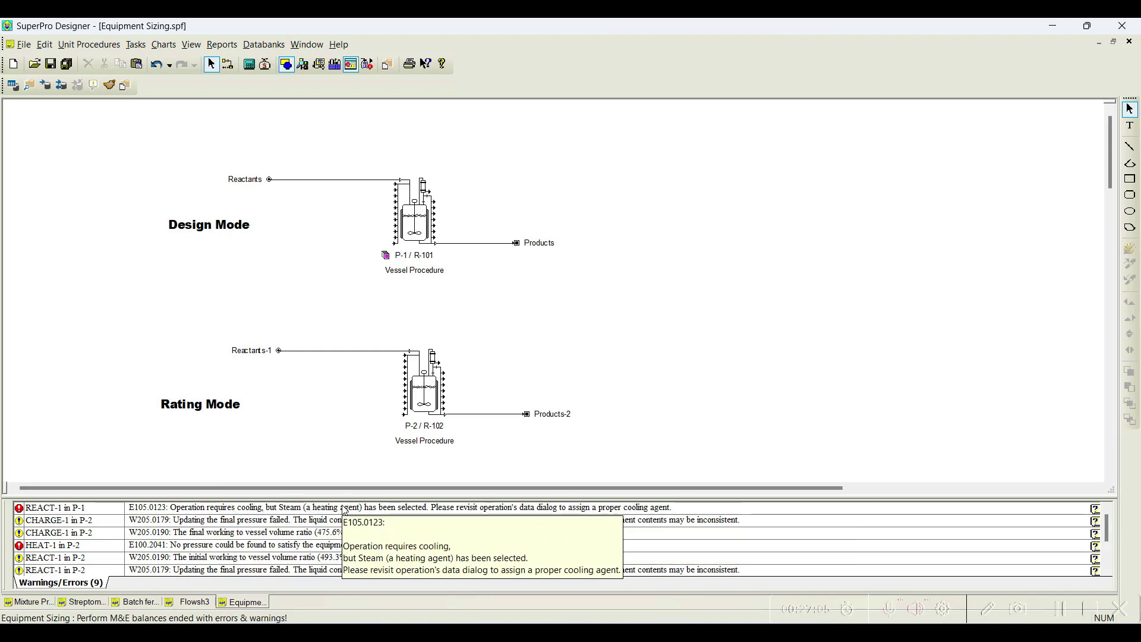
# Set the heat transfer agent of the REACT-1 operation in P-1 to Cooling Water
pyautogui.rightClick(422, 221)
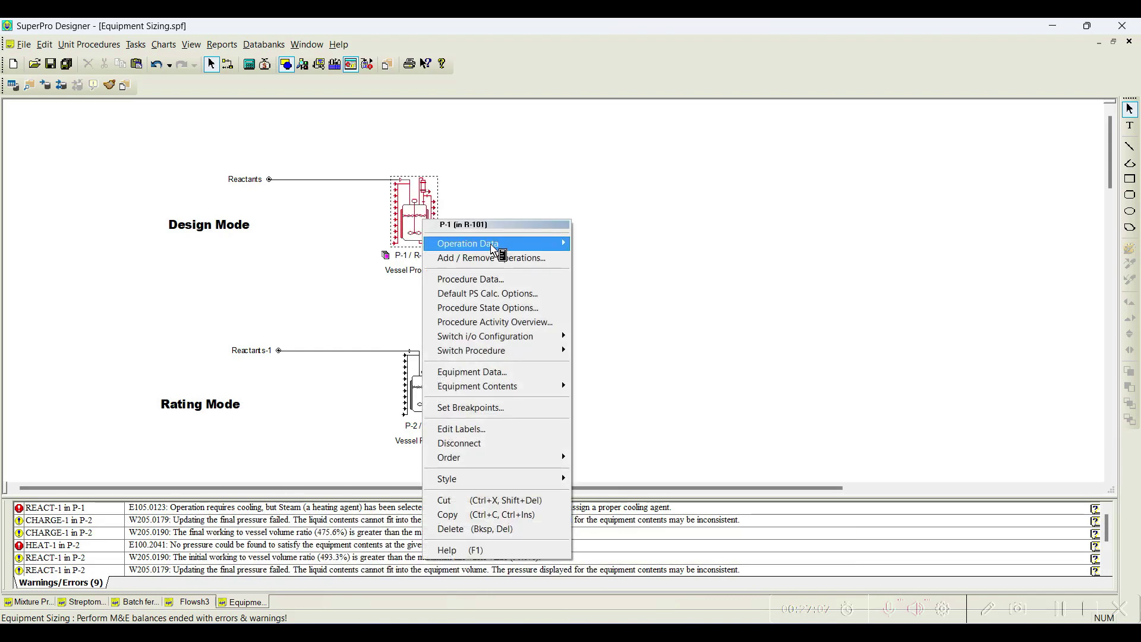
pyautogui.moveTo(493, 246)
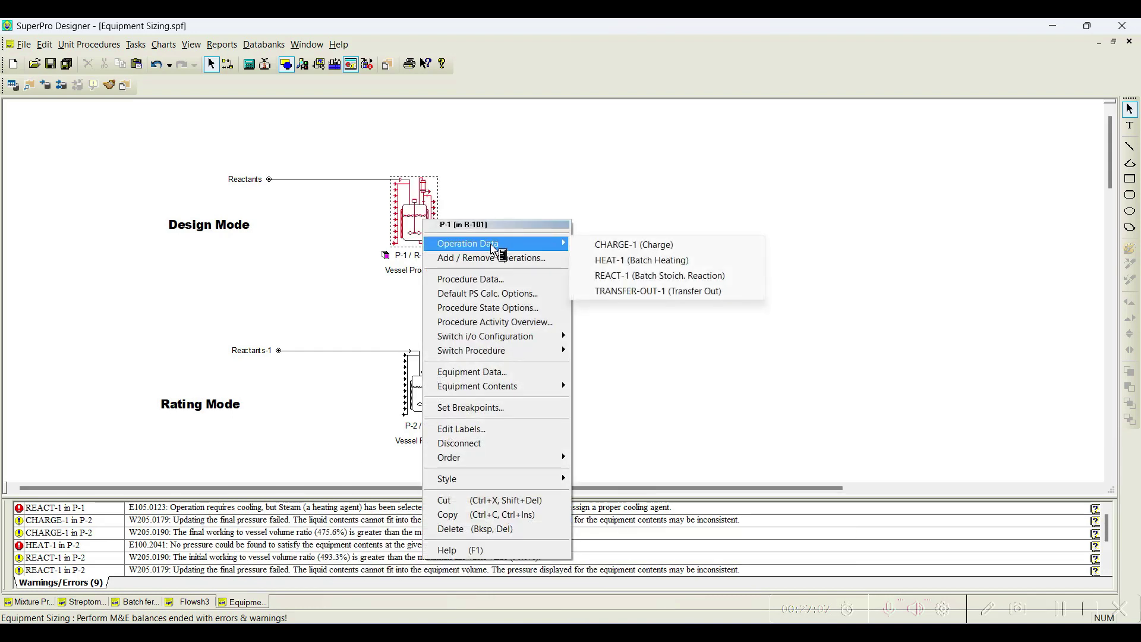
pyautogui.click(630, 276)
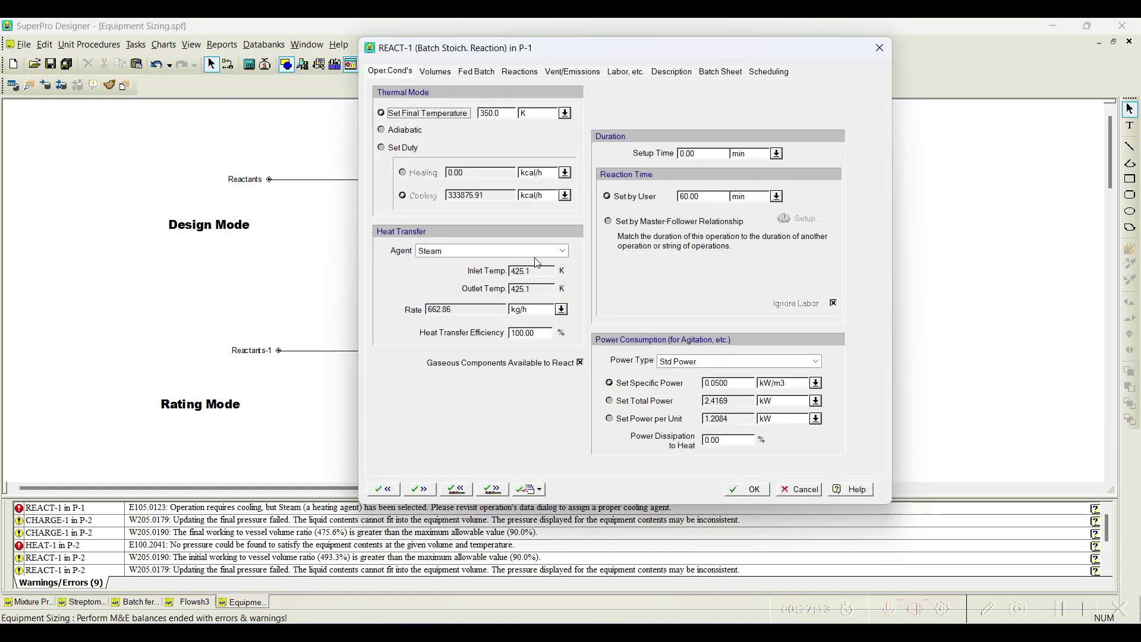
pyautogui.click(562, 250)
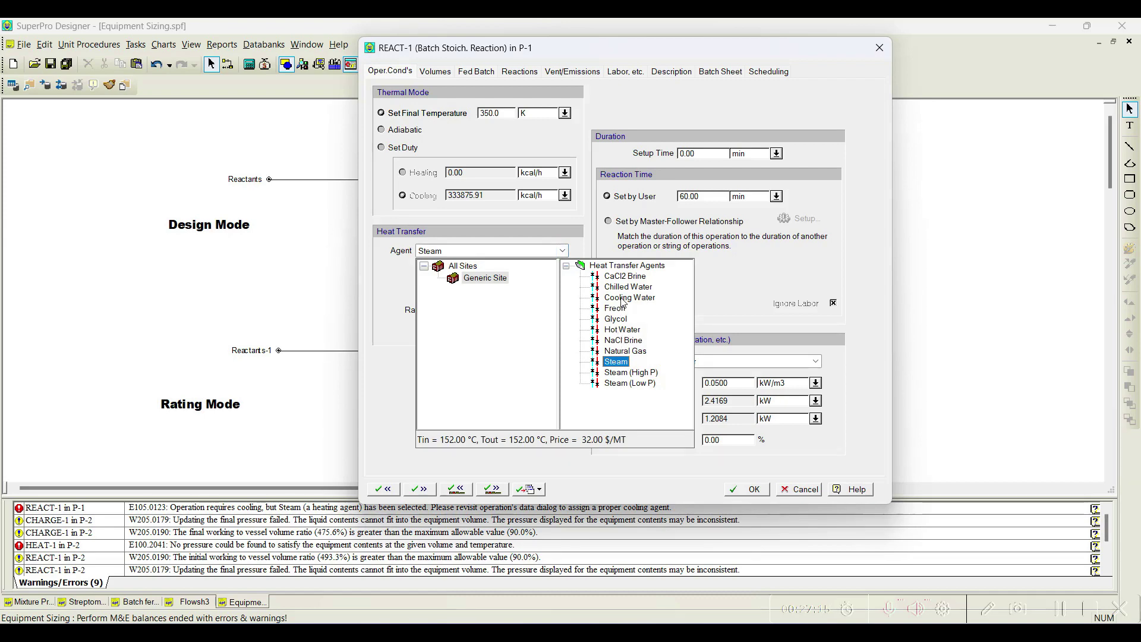
pyautogui.click(621, 297)
pyautogui.click(662, 325)
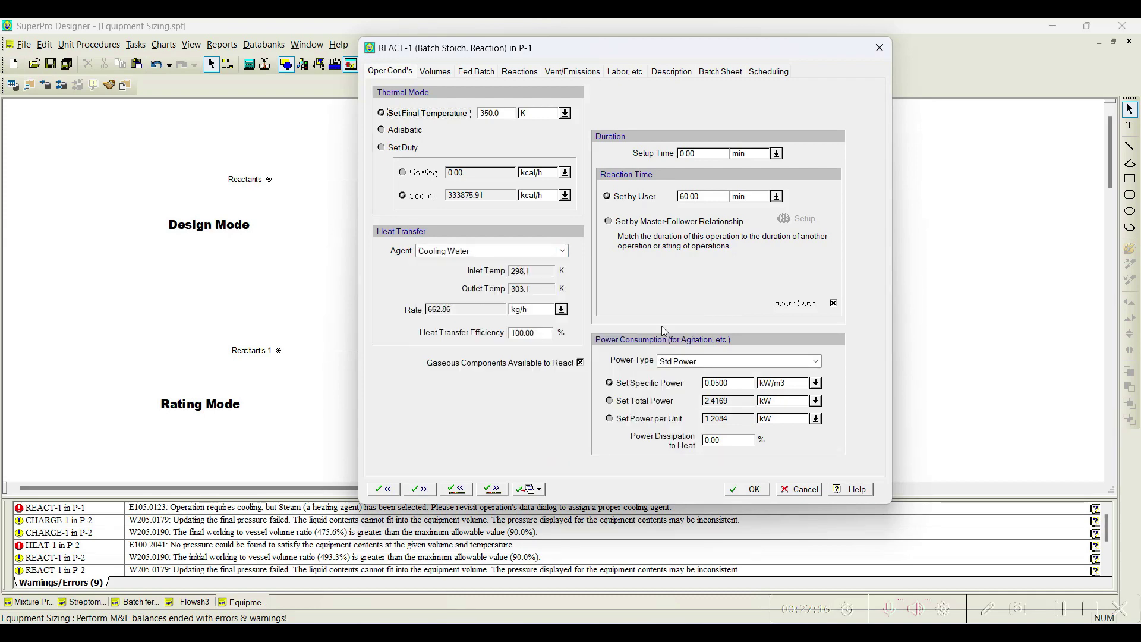
pyautogui.click(747, 489)
# Set the heat transfer agent of the REACT-1 operation in P-2 to Cooling Water and solve the mass and energy balances
pyautogui.rightClick(429, 402)
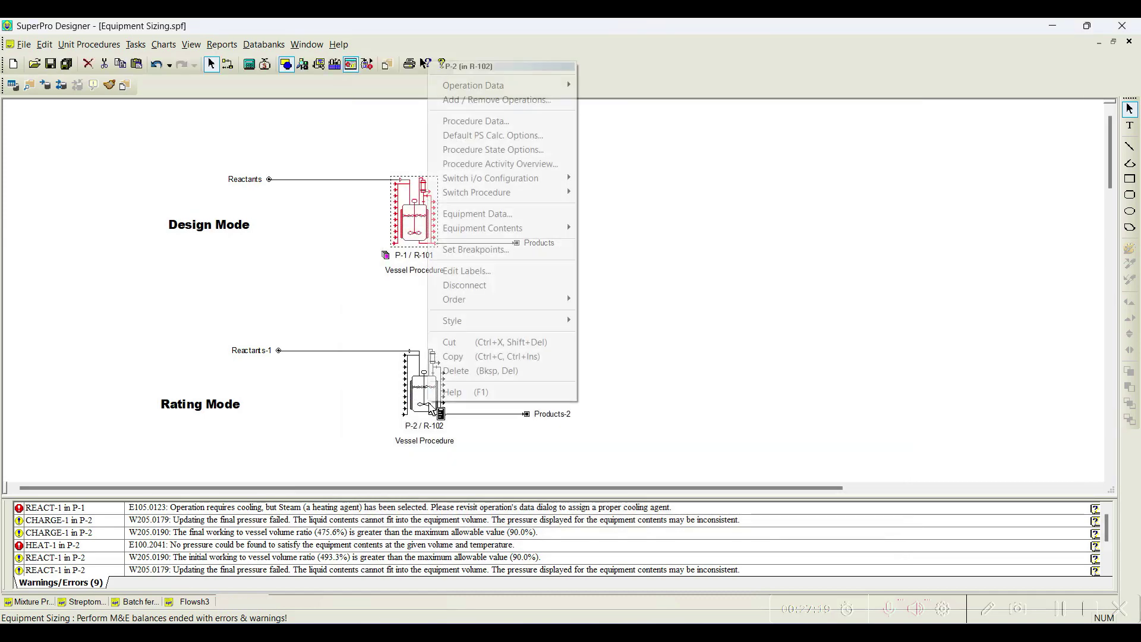
pyautogui.moveTo(535, 85)
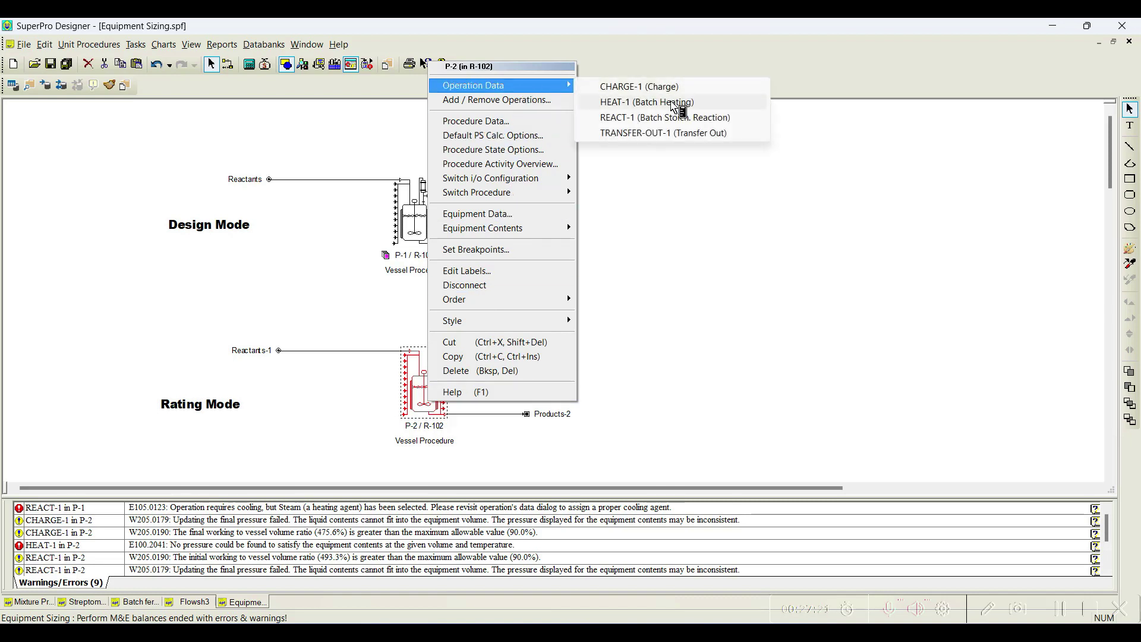
pyautogui.click(663, 116)
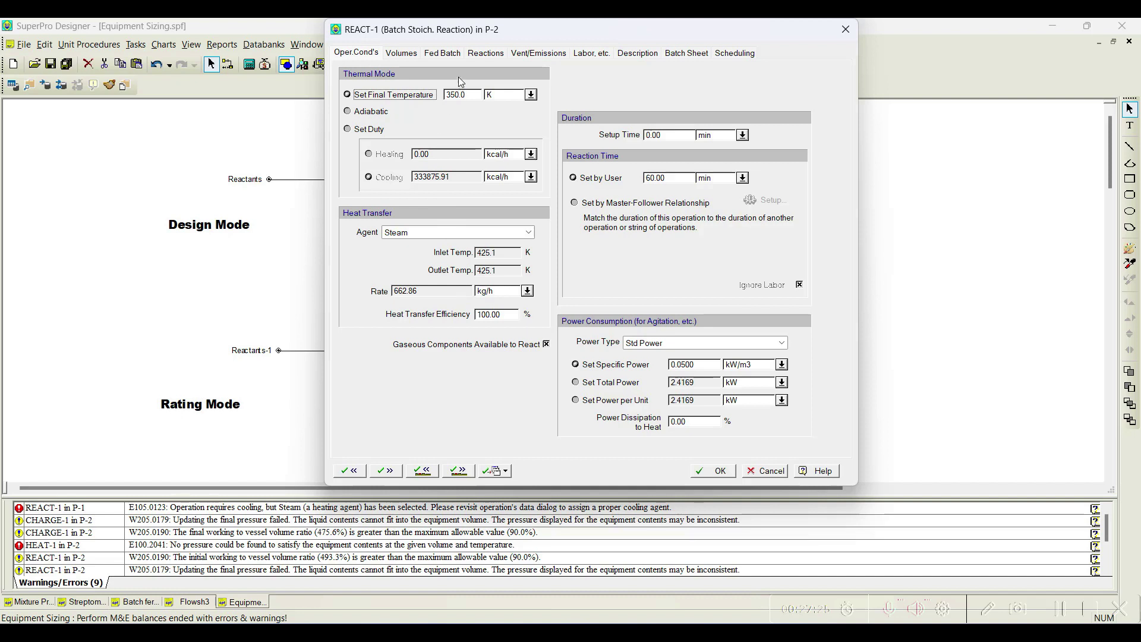
pyautogui.click(485, 54)
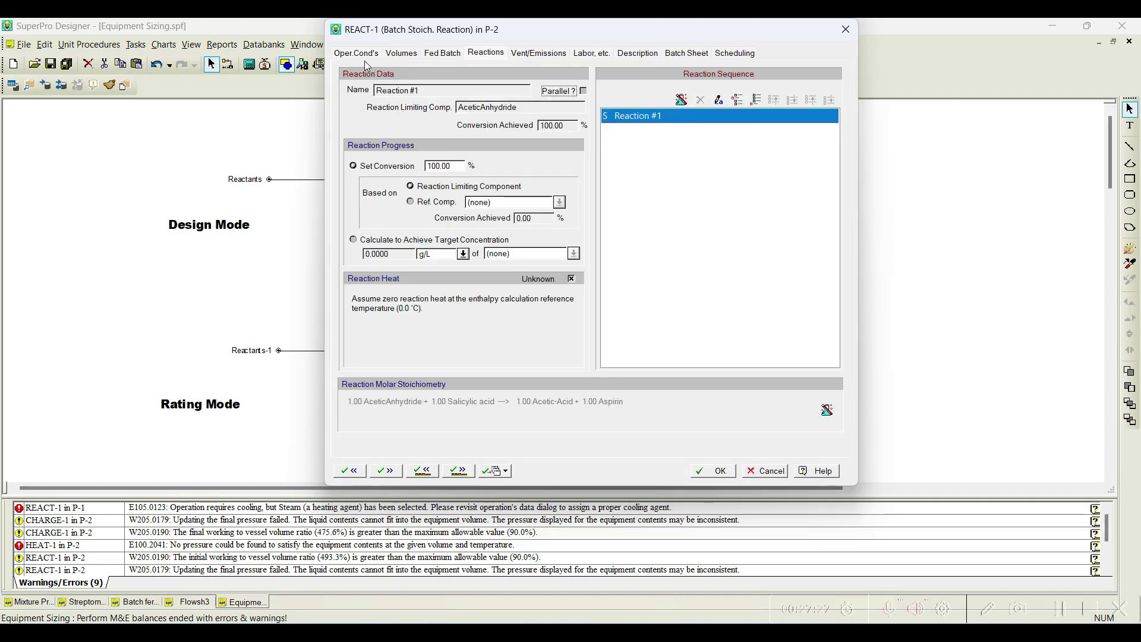
pyautogui.click(364, 53)
pyautogui.click(528, 232)
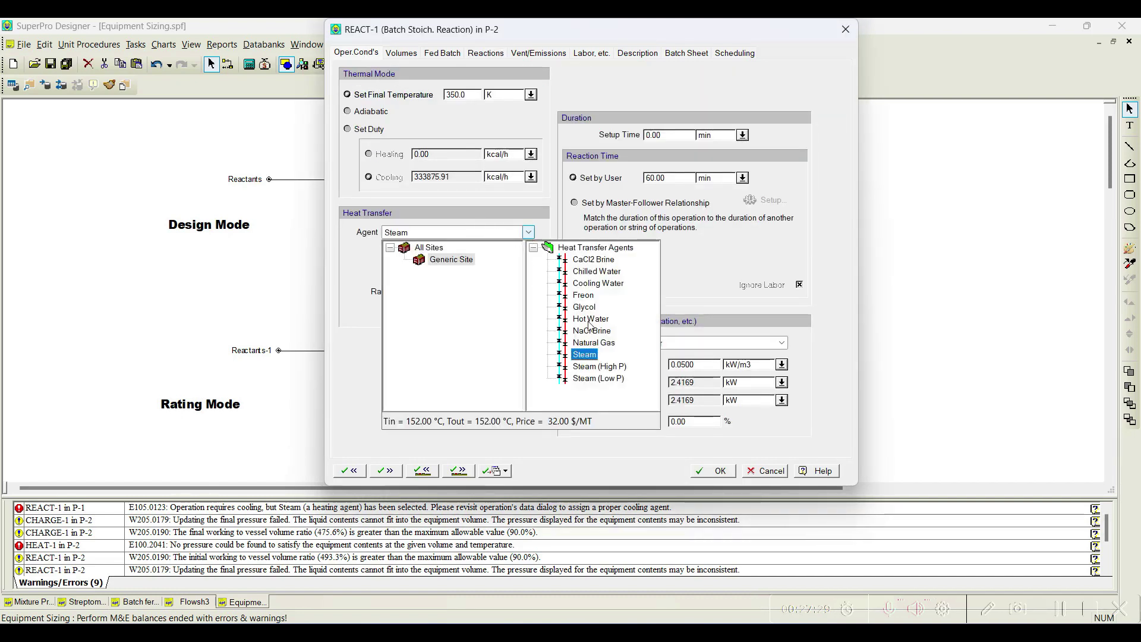
pyautogui.click(598, 283)
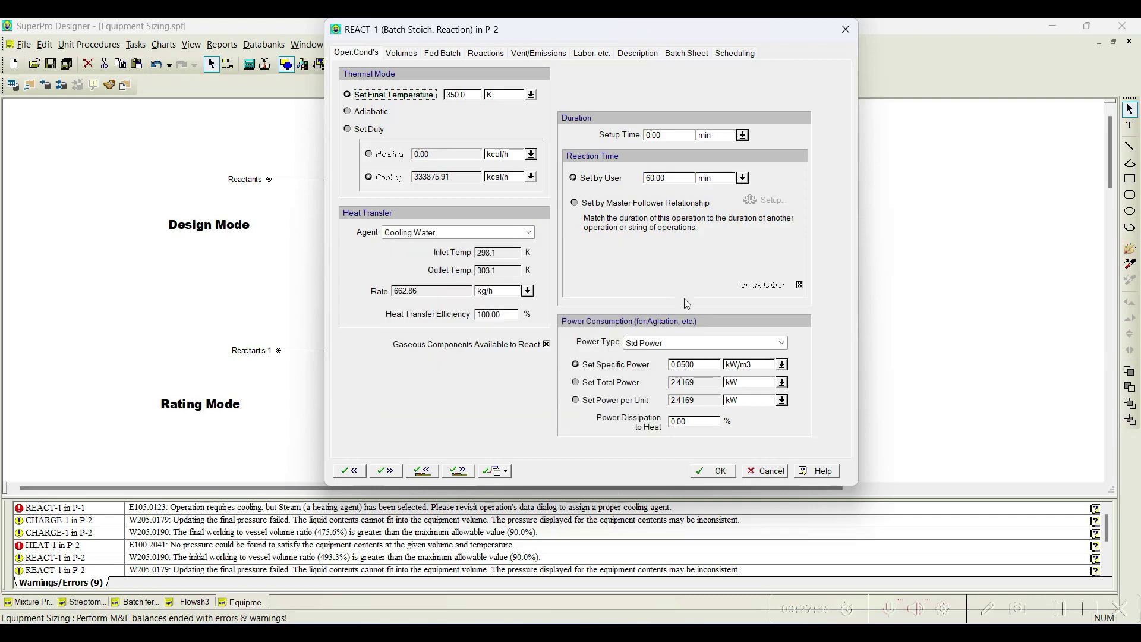
pyautogui.click(713, 471)
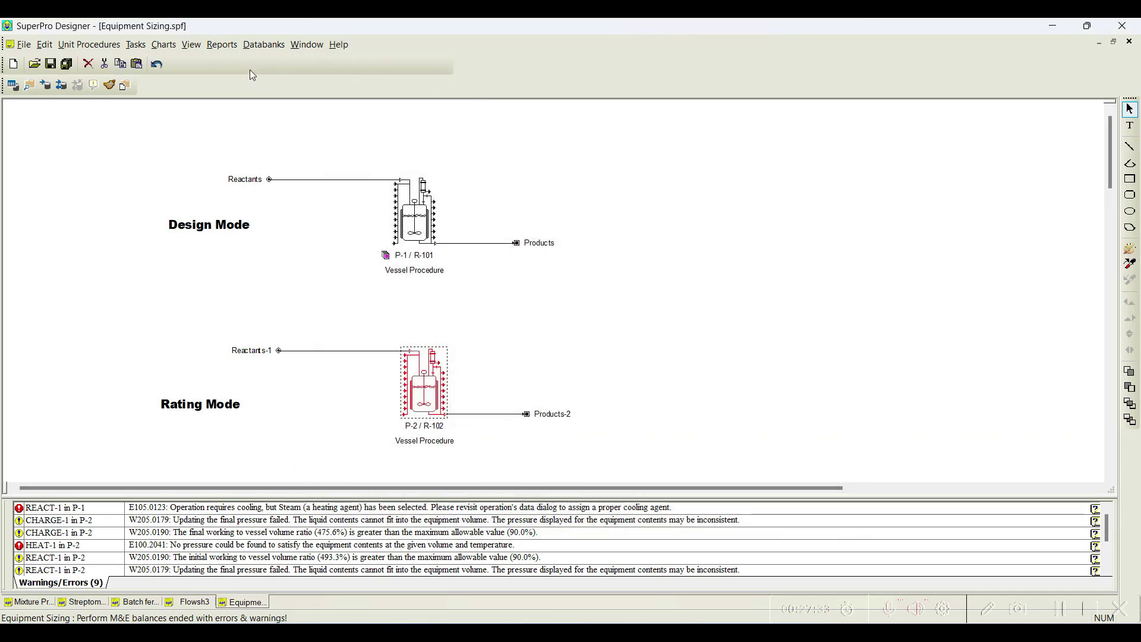
pyautogui.click(249, 69)
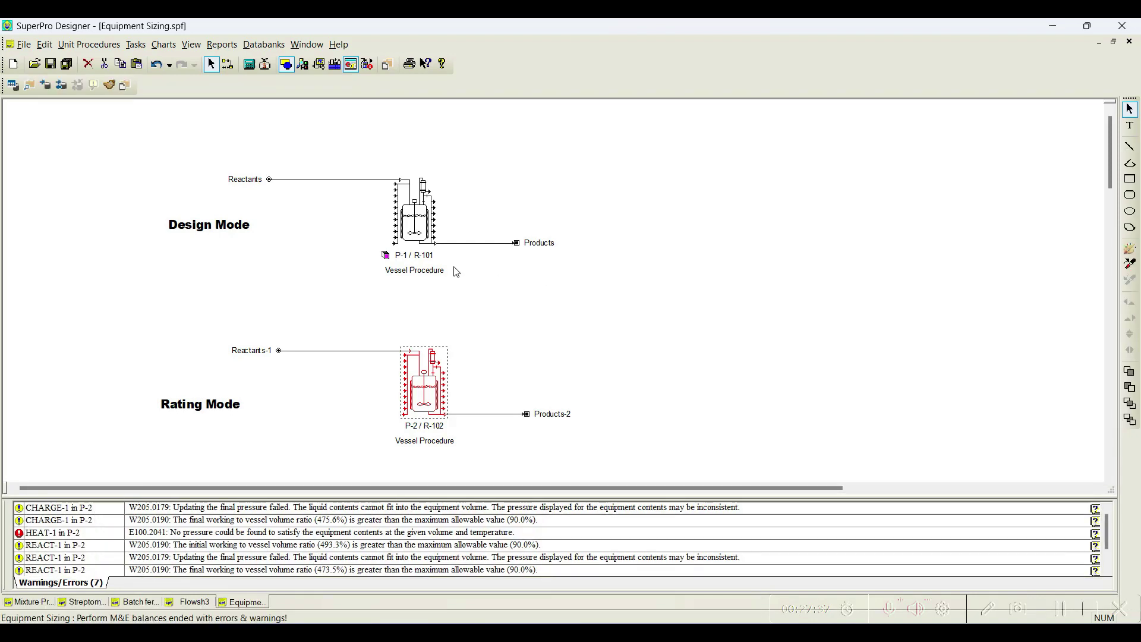
pyautogui.click(577, 324)
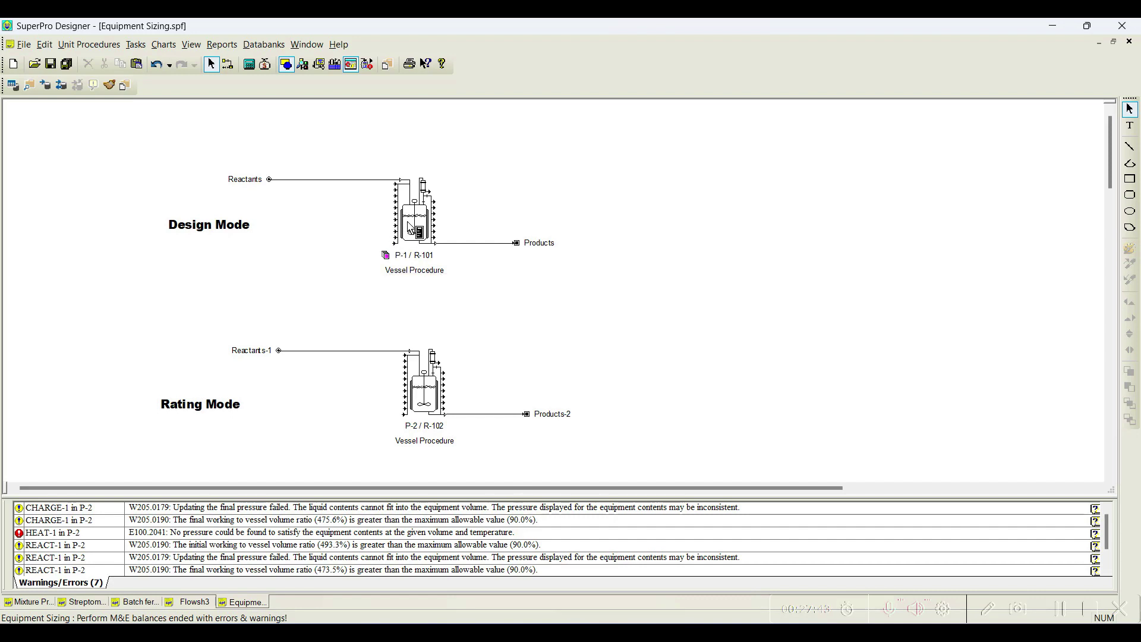
# Set the total mole flow of the Reactants stream into P-1 to 250 kmol/batch and solve the mass and energy balances
pyautogui.doubleClick(341, 182)
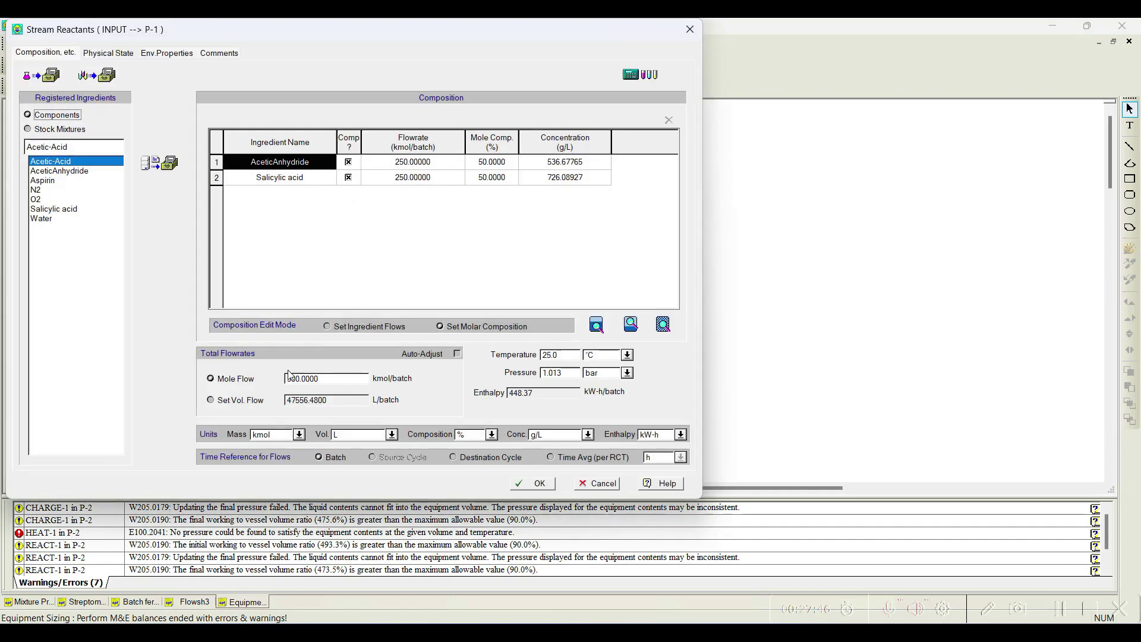
pyautogui.moveTo(287, 378); pyautogui.dragTo(310, 381)
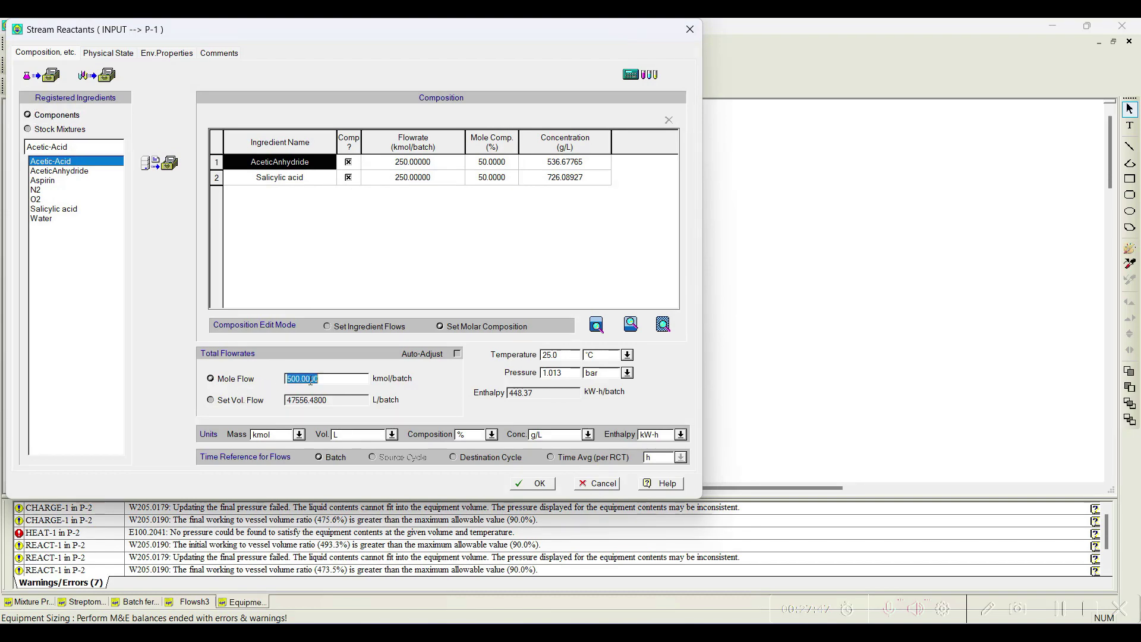
pyautogui.write('250')
pyautogui.click(539, 484)
pyautogui.click(249, 64)
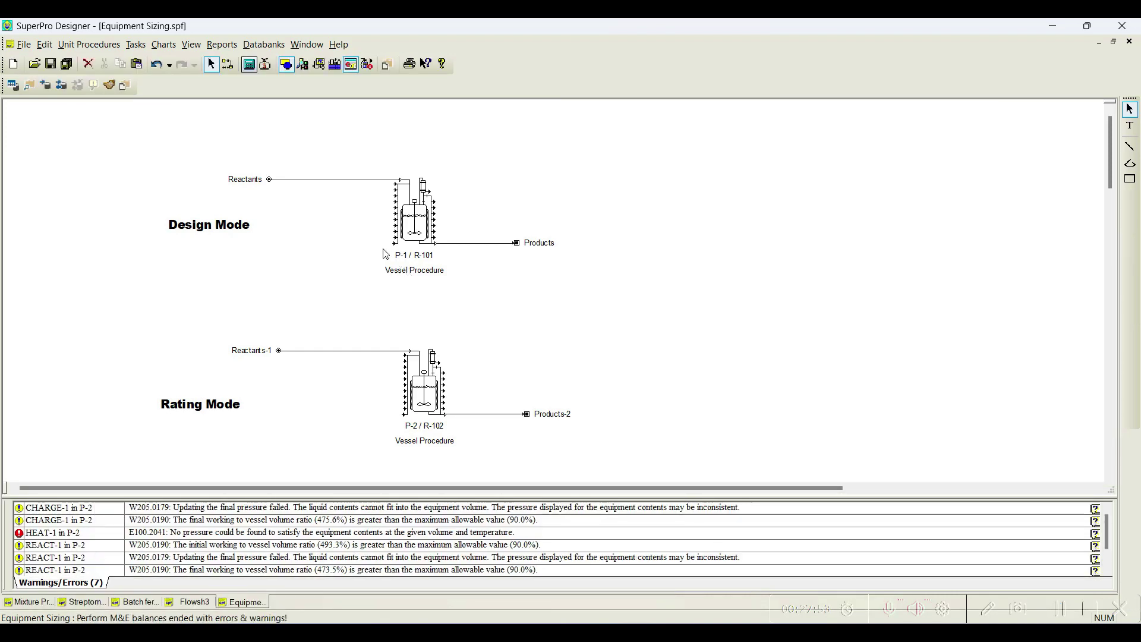
# Review the R-101 equipment data, comparing the calculated vessel volume with the maximum volume
pyautogui.rightClick(416, 230)
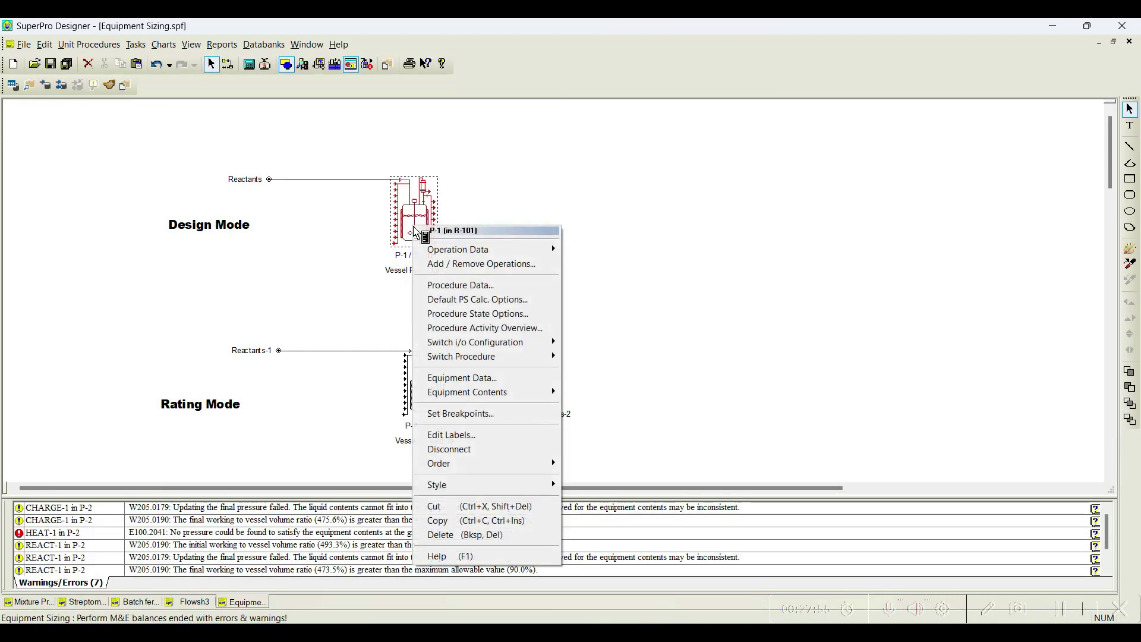
pyautogui.click(476, 379)
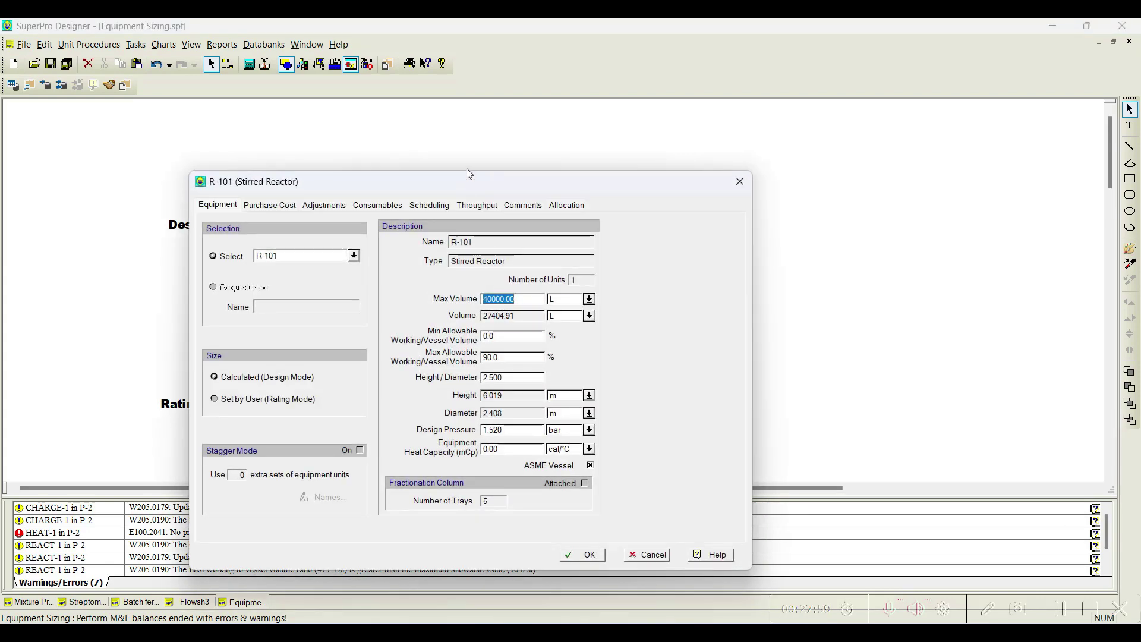
pyautogui.moveTo(490, 190); pyautogui.dragTo(792, 96)
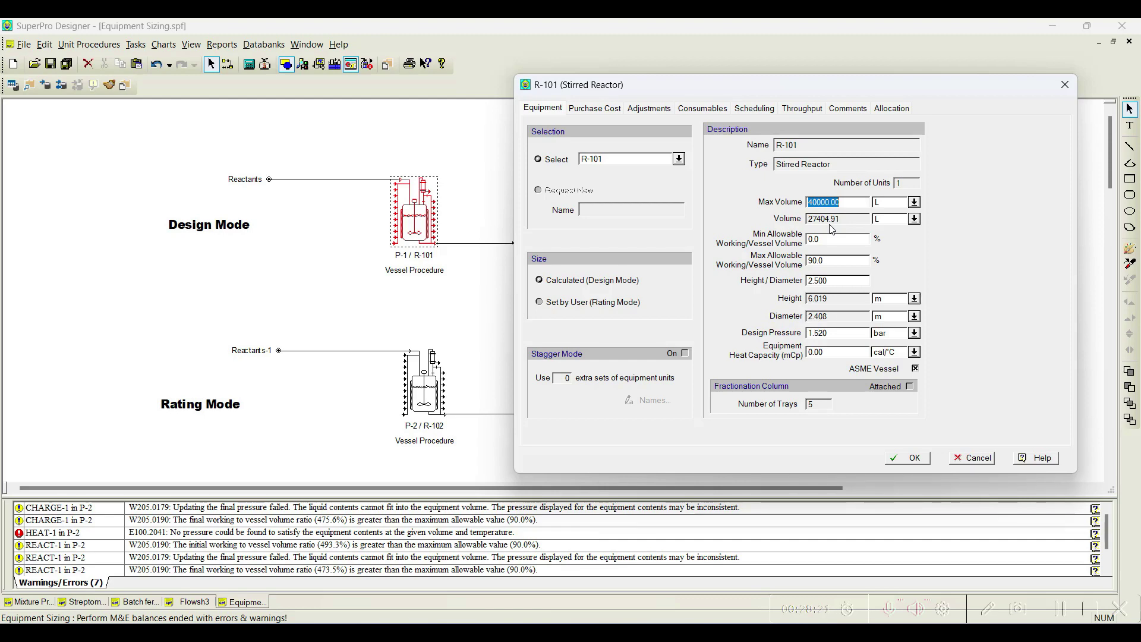
pyautogui.click(911, 459)
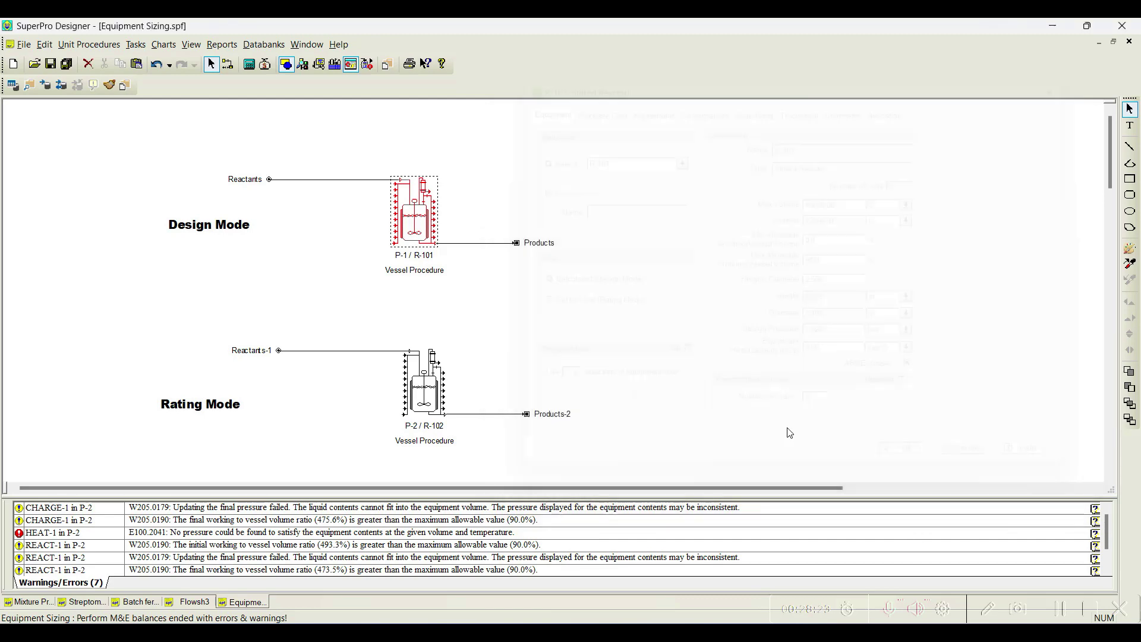
# Examine the working-to-vessel volume ratios and working volumes of the REACT-1 operation in P-1
pyautogui.rightClick(420, 223)
pyautogui.moveTo(476, 247)
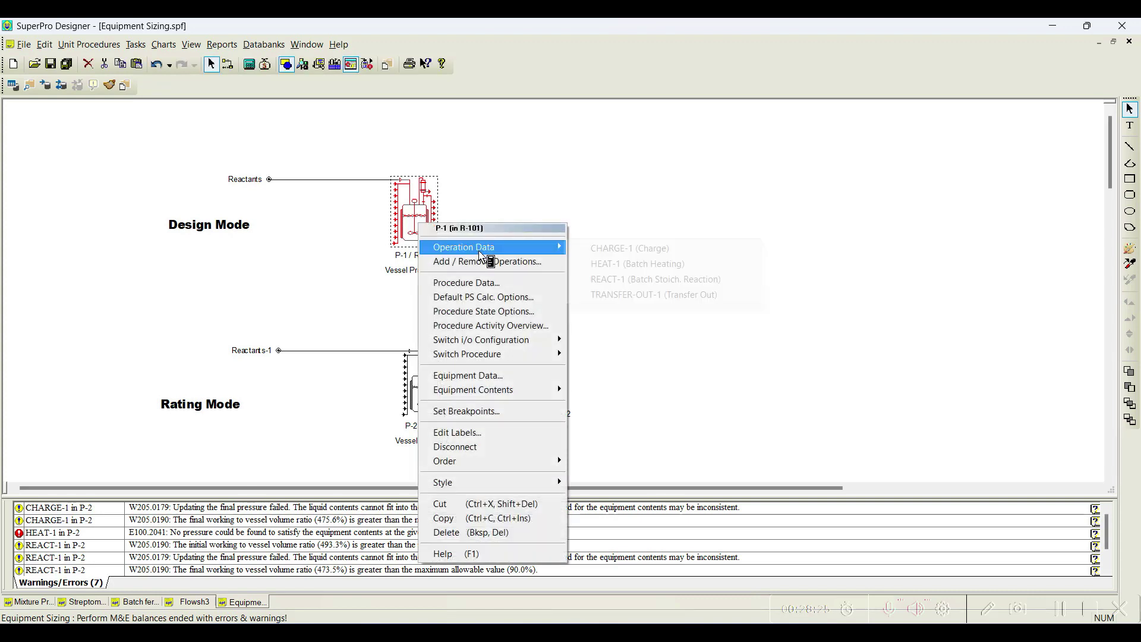
pyautogui.click(646, 279)
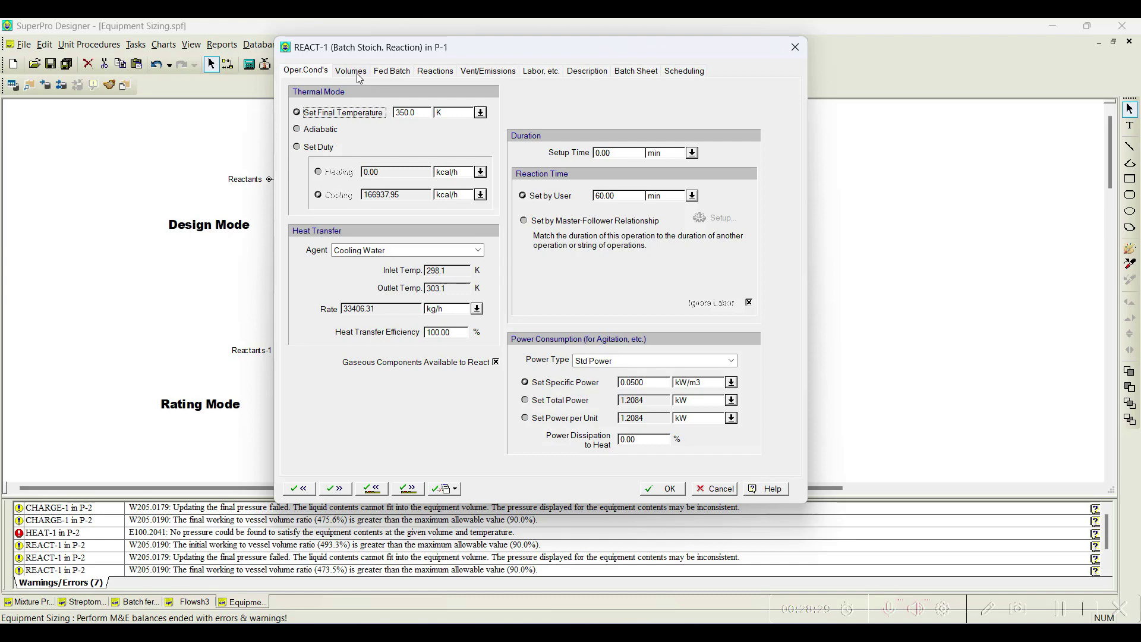
pyautogui.click(355, 73)
pyautogui.moveTo(393, 47); pyautogui.dragTo(810, 37)
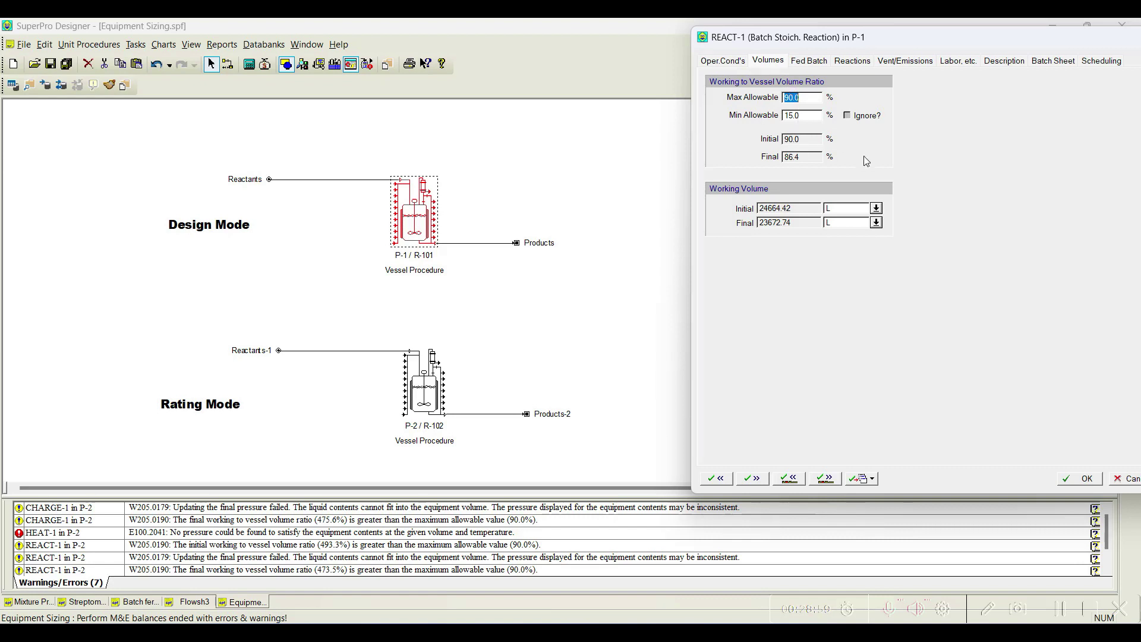
pyautogui.moveTo(817, 38); pyautogui.dragTo(684, 39)
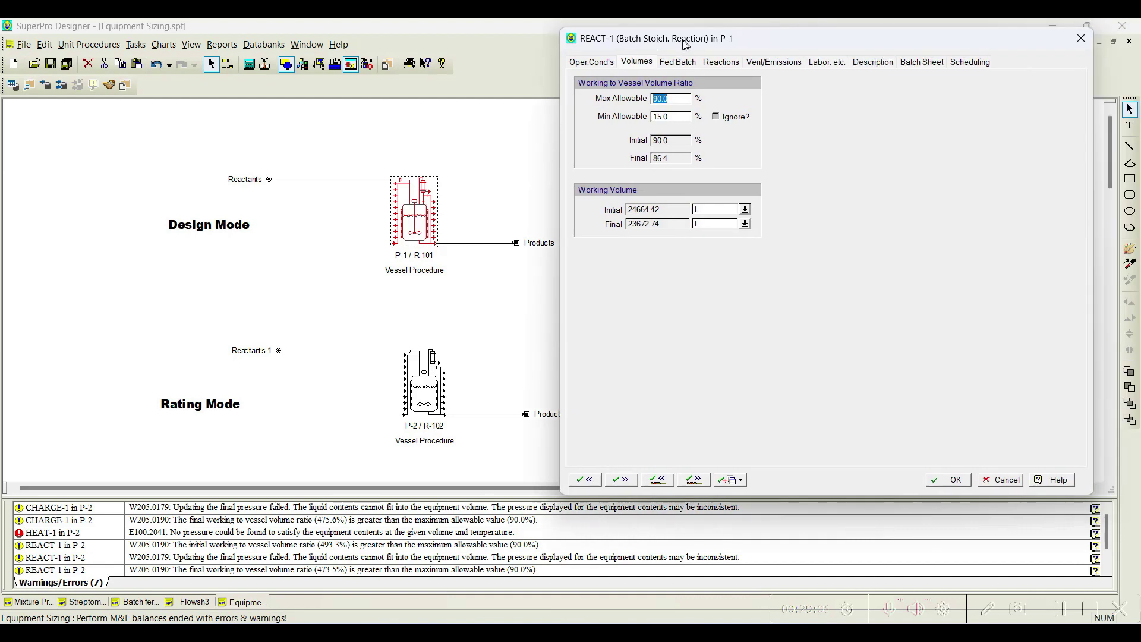
pyautogui.click(939, 479)
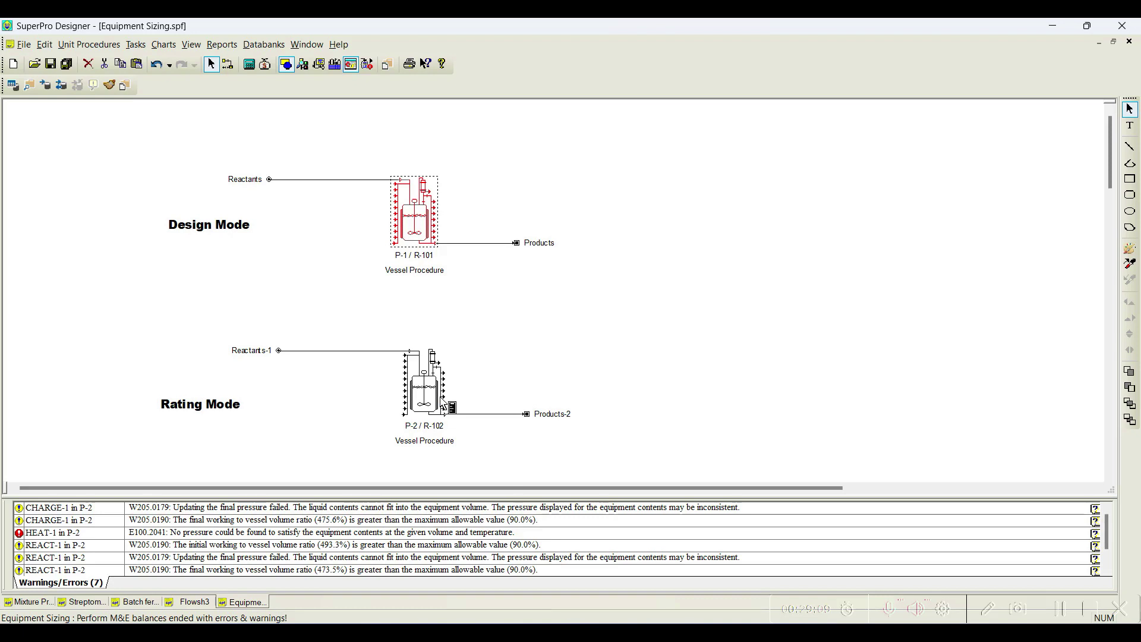
# Set the total mole flow of the Reactants stream into P-1 back to 500 kmol/batch and solve the mass and energy balances
pyautogui.doubleClick(365, 179)
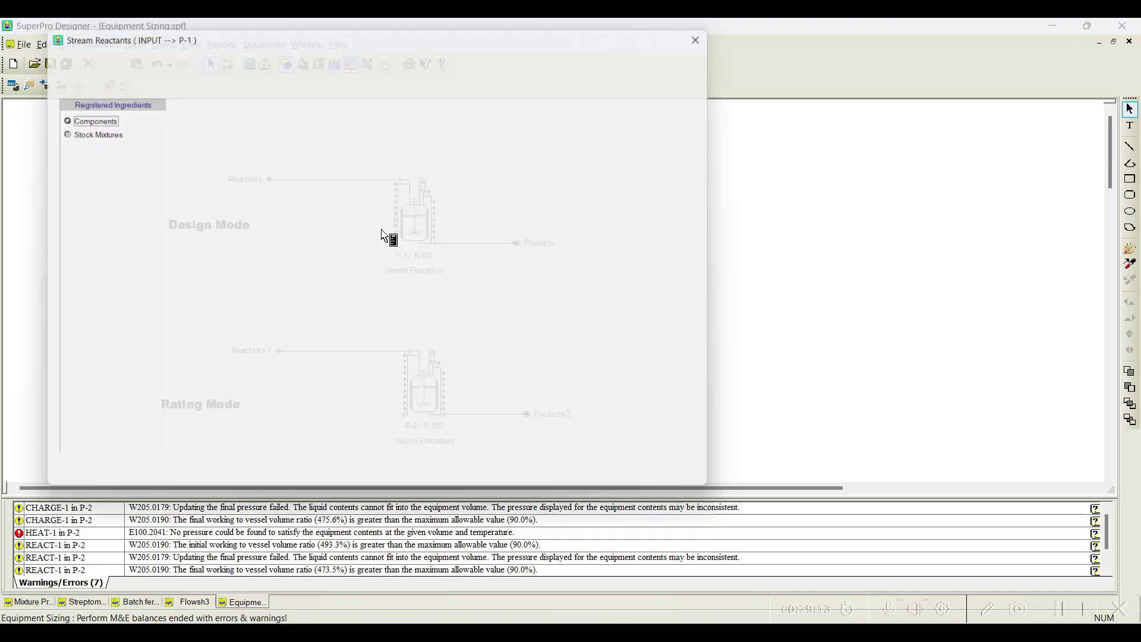
pyautogui.doubleClick(336, 381)
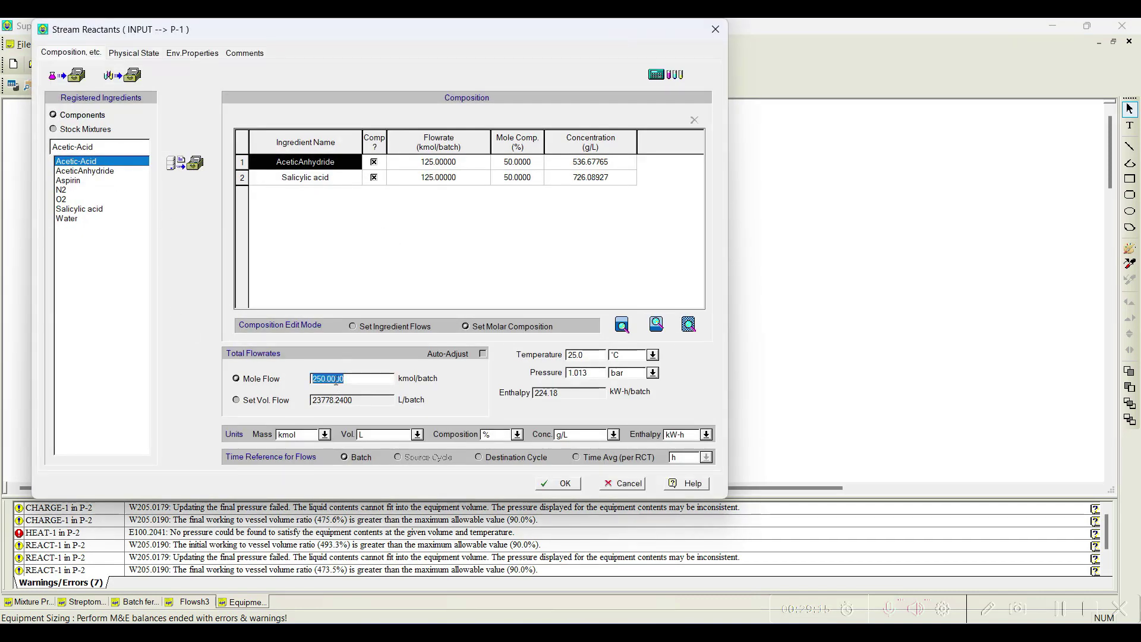
pyautogui.click(561, 484)
pyautogui.click(249, 64)
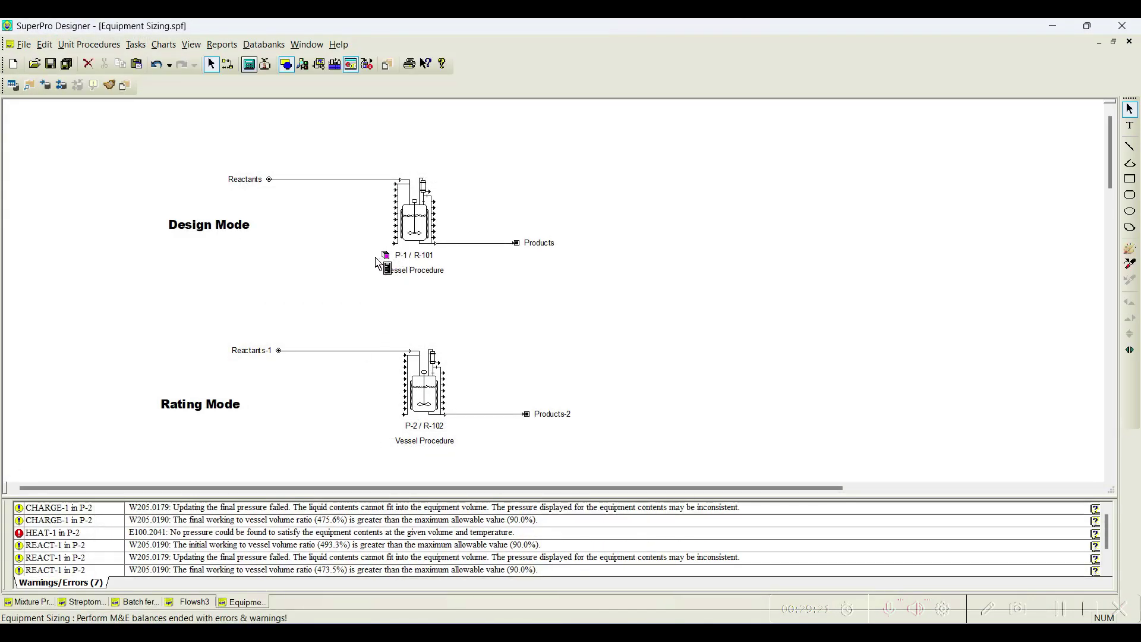
# Check the number of units and the vessel volume in the R-101 equipment data at the restored Reactants flow
pyautogui.rightClick(424, 225)
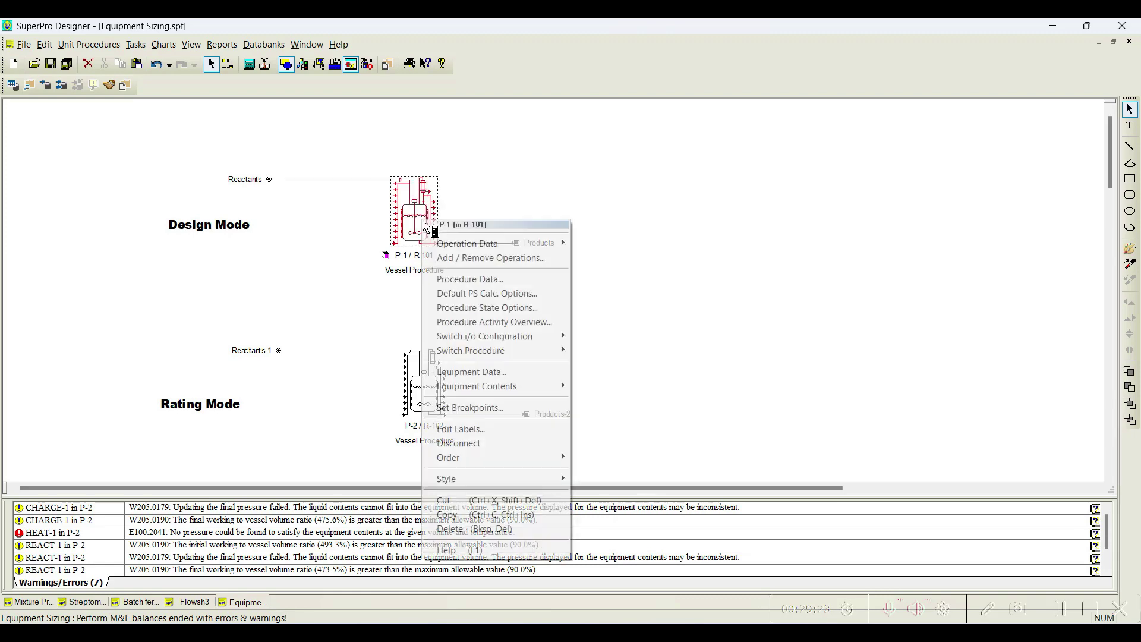
pyautogui.click(494, 374)
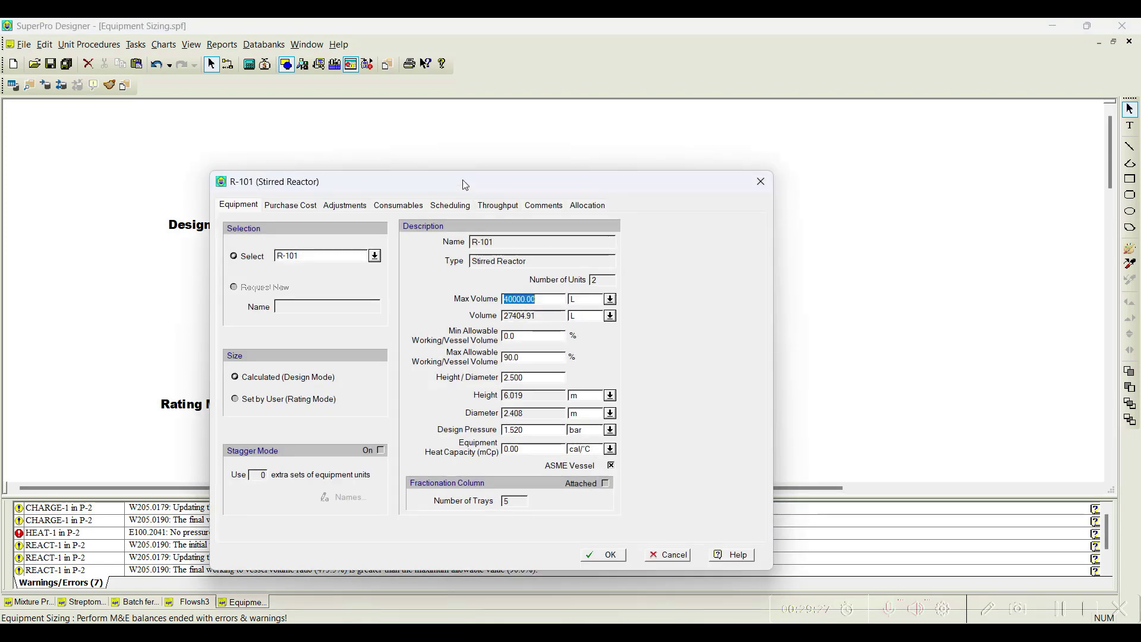
pyautogui.moveTo(463, 185); pyautogui.dragTo(840, 105)
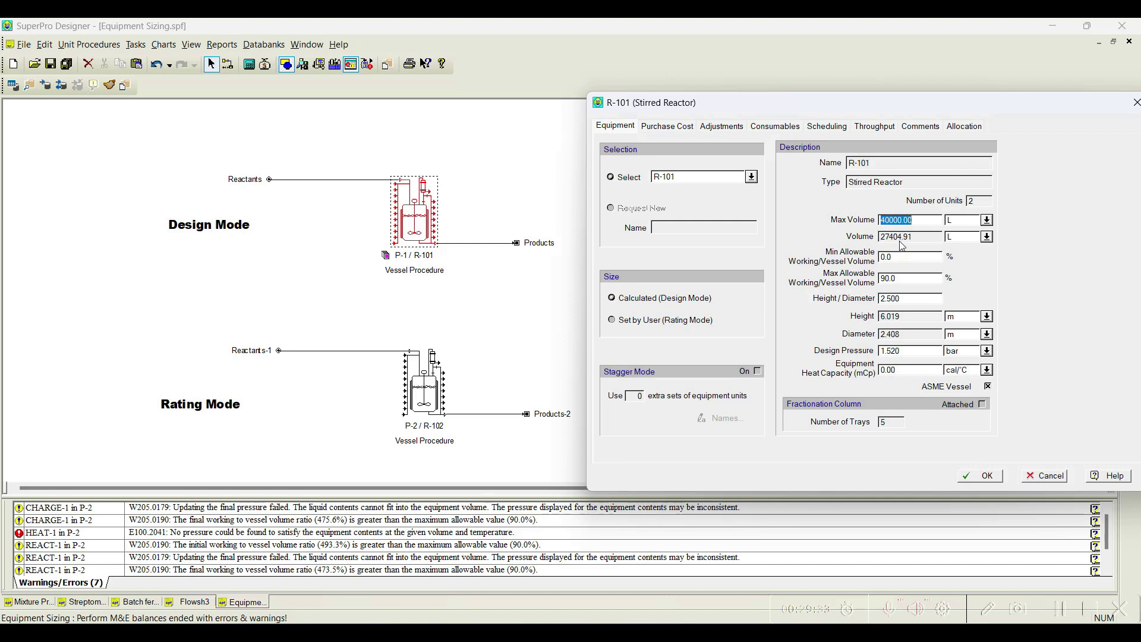
pyautogui.click(987, 476)
pyautogui.click(496, 261)
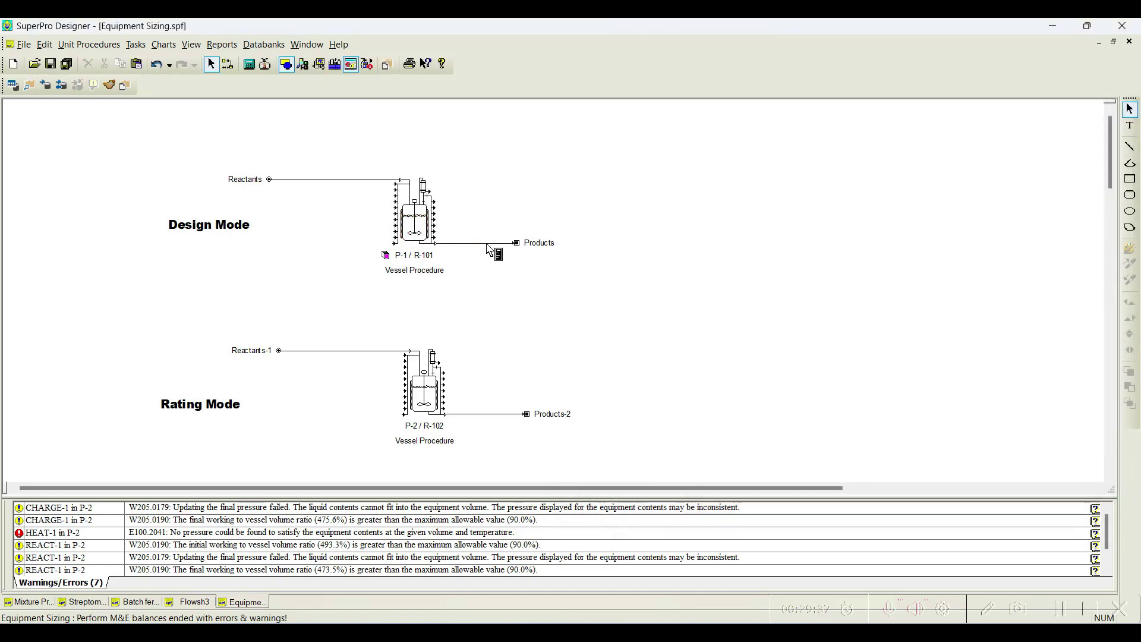
# Inspect the composition and total flowrates of the Products stream from P-1 and the Reactants-1 stream into P-2
pyautogui.doubleClick(489, 243)
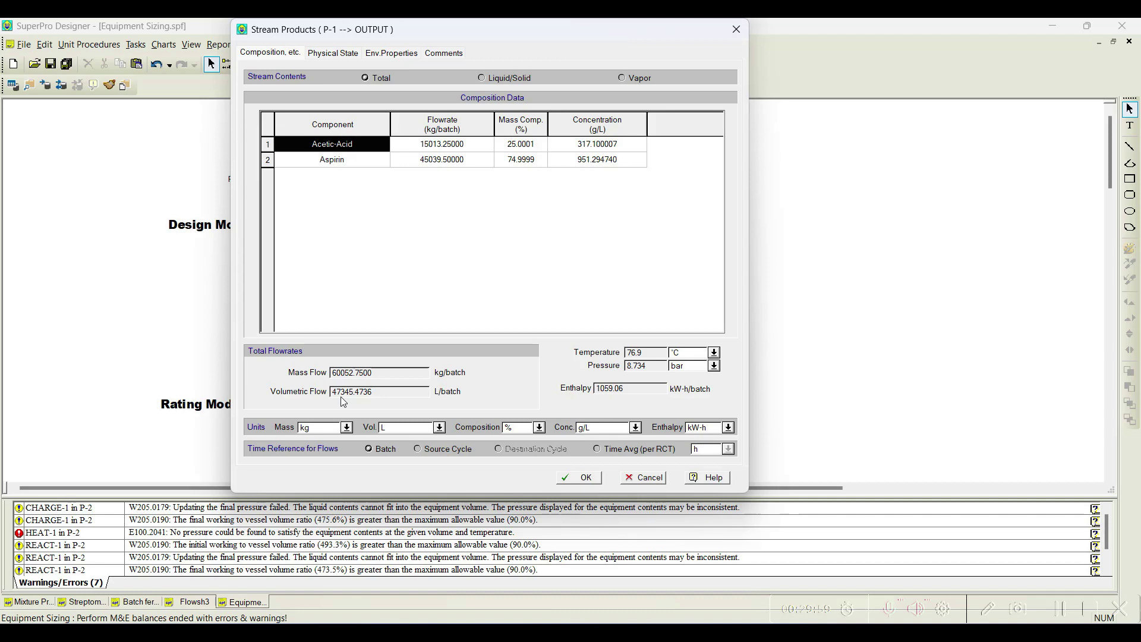
pyautogui.click(585, 477)
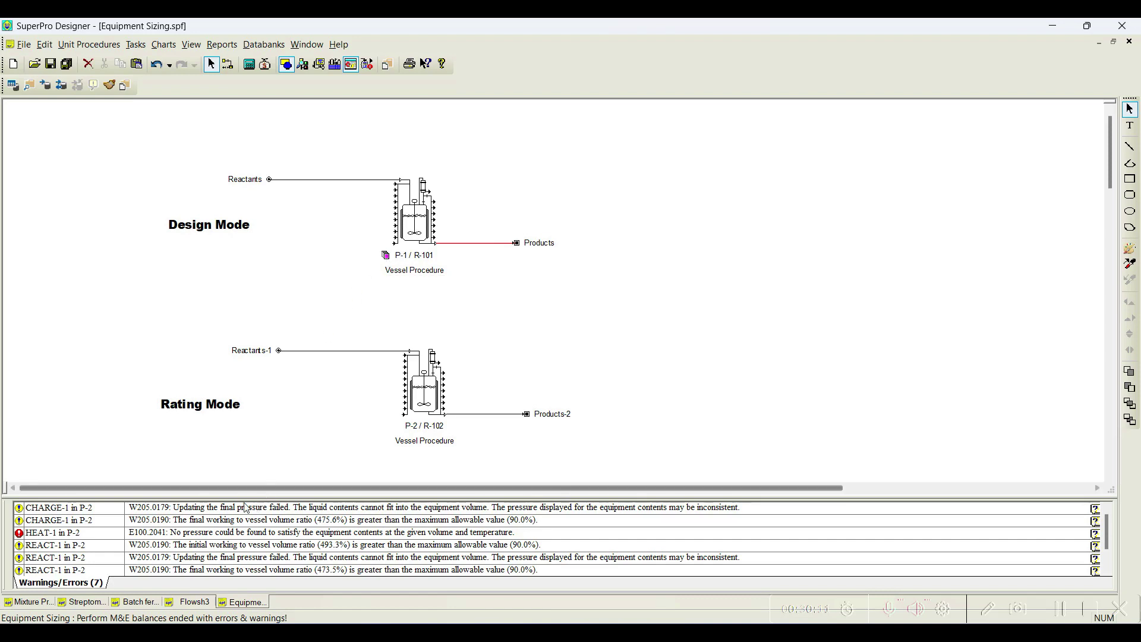
pyautogui.doubleClick(326, 355)
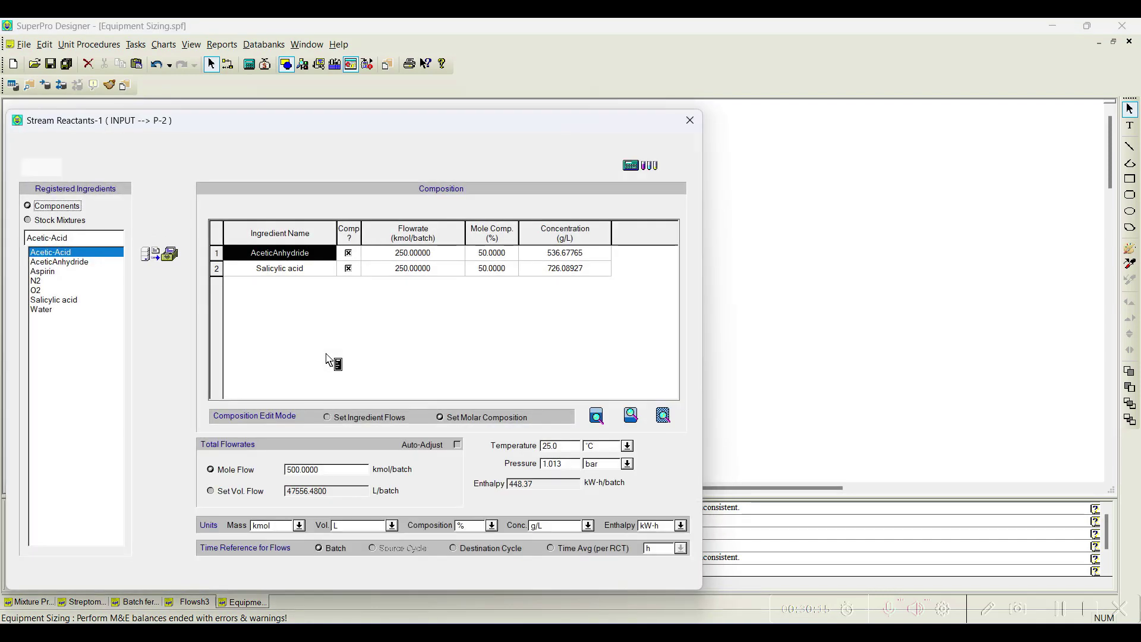
pyautogui.click(539, 575)
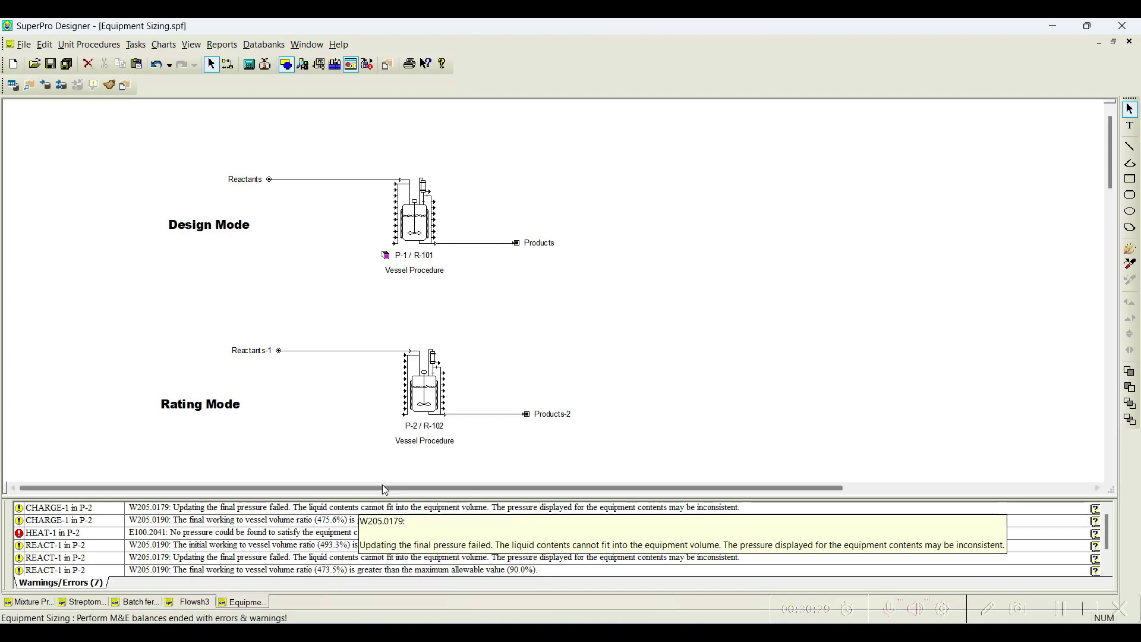
# Review the R-102 equipment data for P-2, checking its rating-mode volume and number of units
pyautogui.rightClick(433, 387)
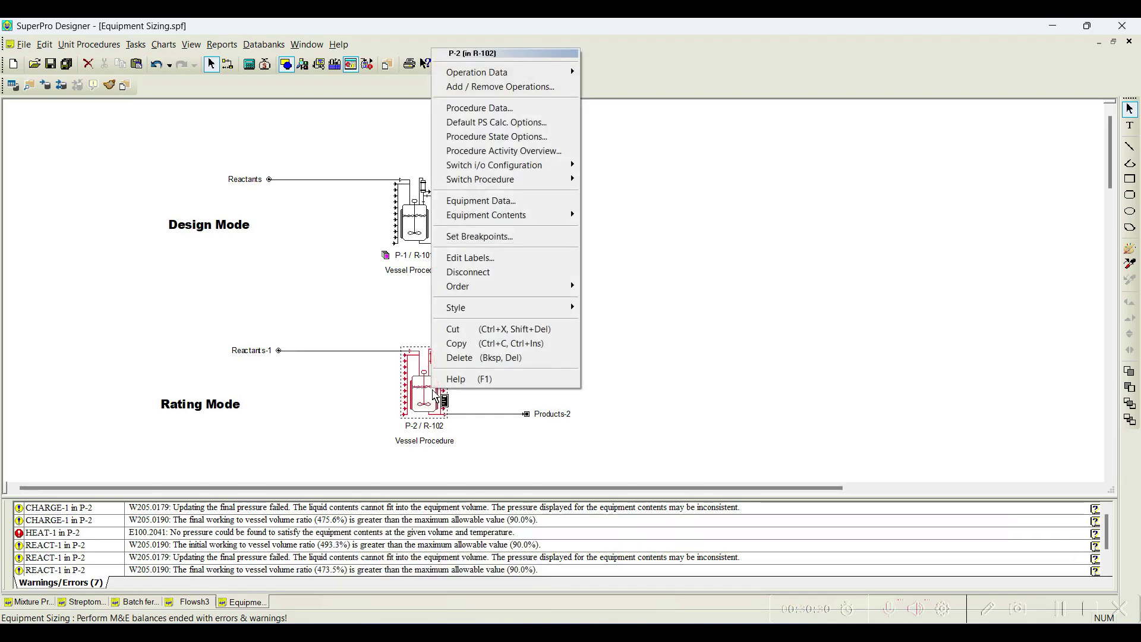
pyautogui.click(505, 201)
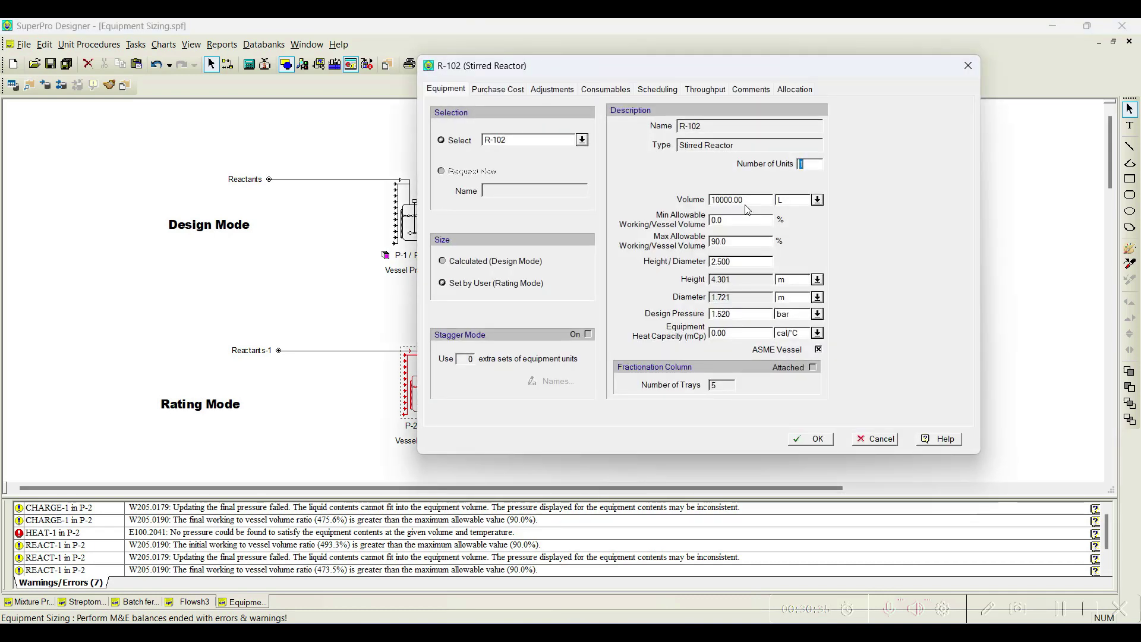
pyautogui.click(810, 439)
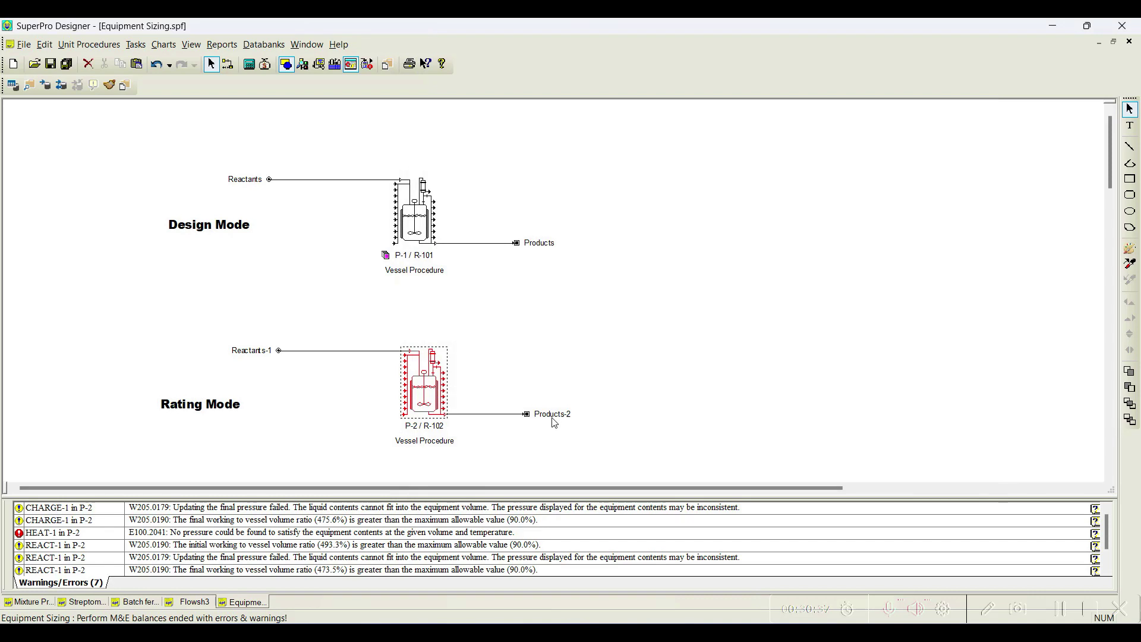
# Inspect the composition and total flowrates of the Products-2 stream leaving P-2
pyautogui.doubleClick(493, 415)
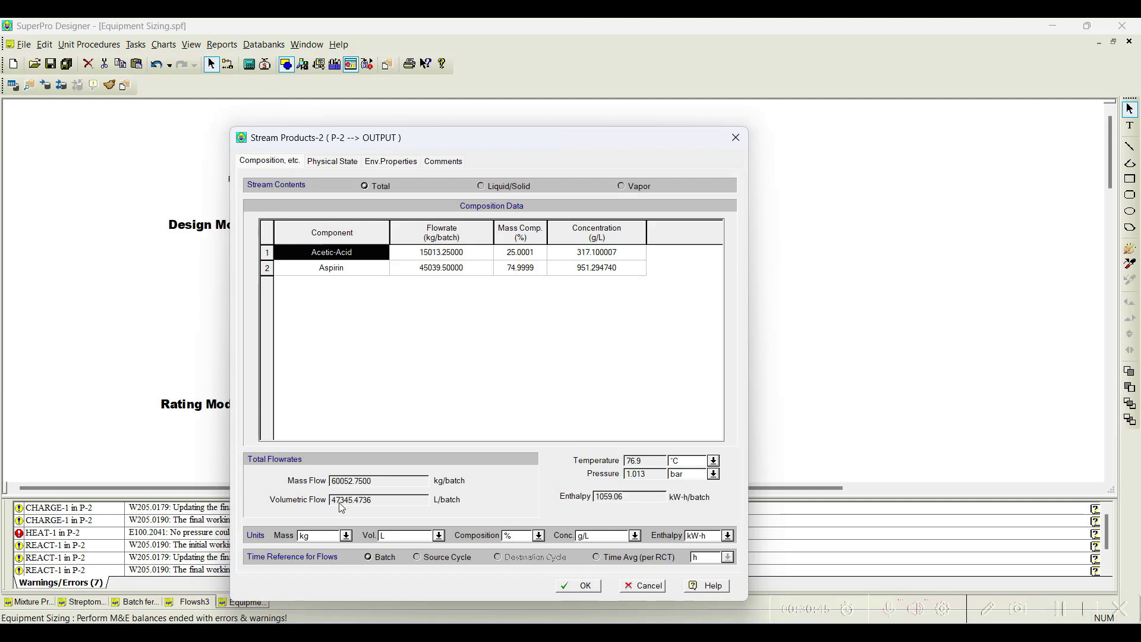
pyautogui.click(578, 585)
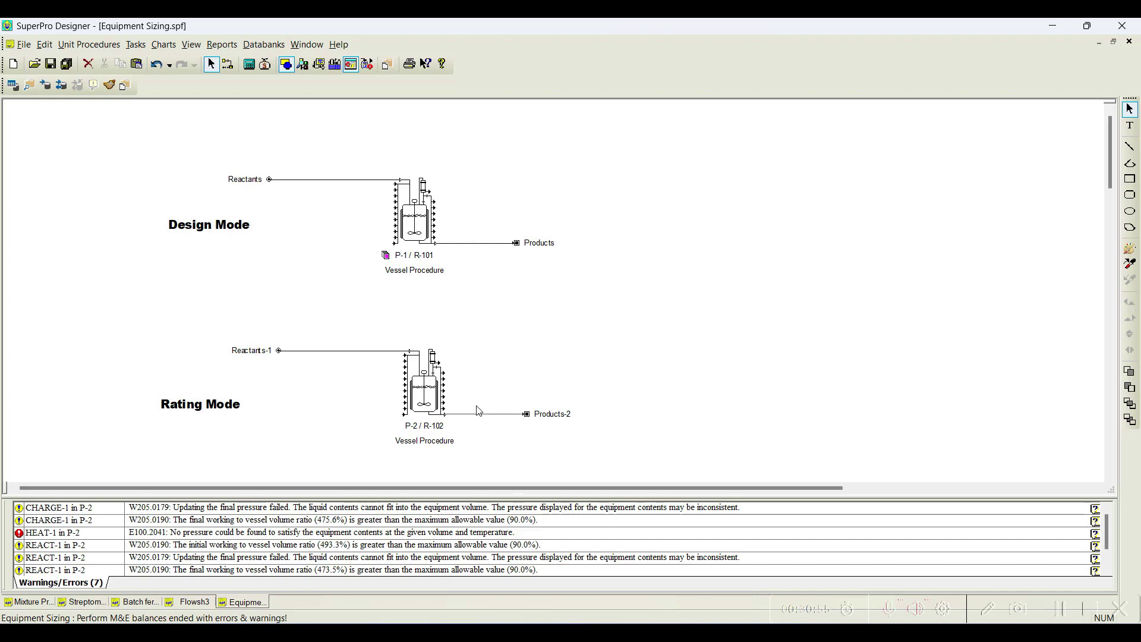
# Try 5 units for the rating-mode reactor R-102 and solve the mass and energy balances
pyautogui.rightClick(425, 395)
pyautogui.click(495, 206)
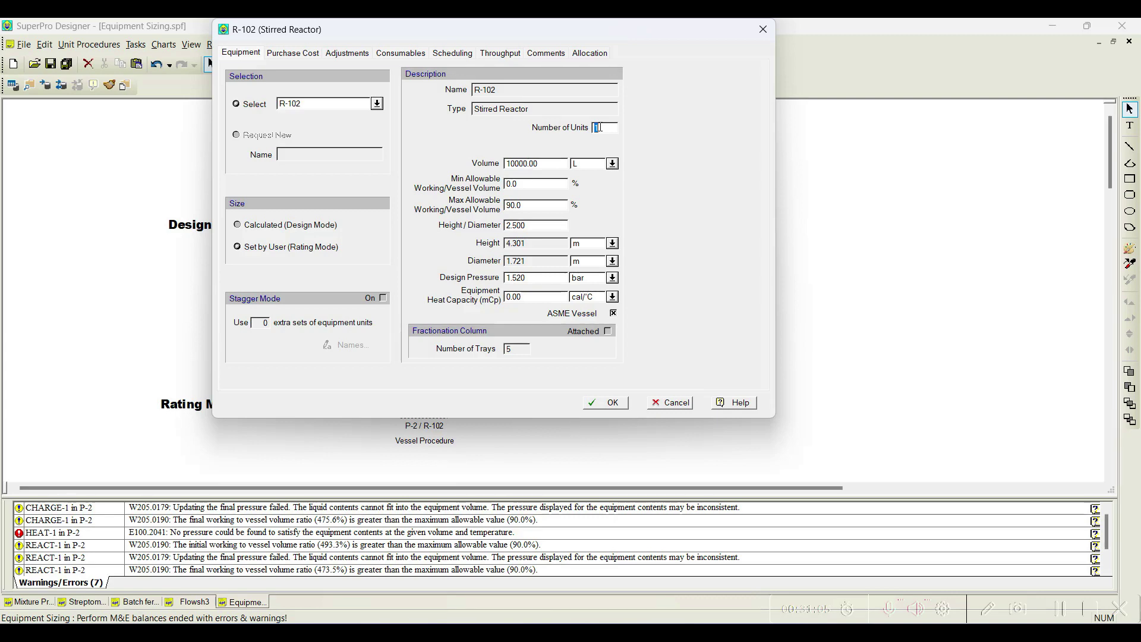
pyautogui.write('5')
pyautogui.click(607, 402)
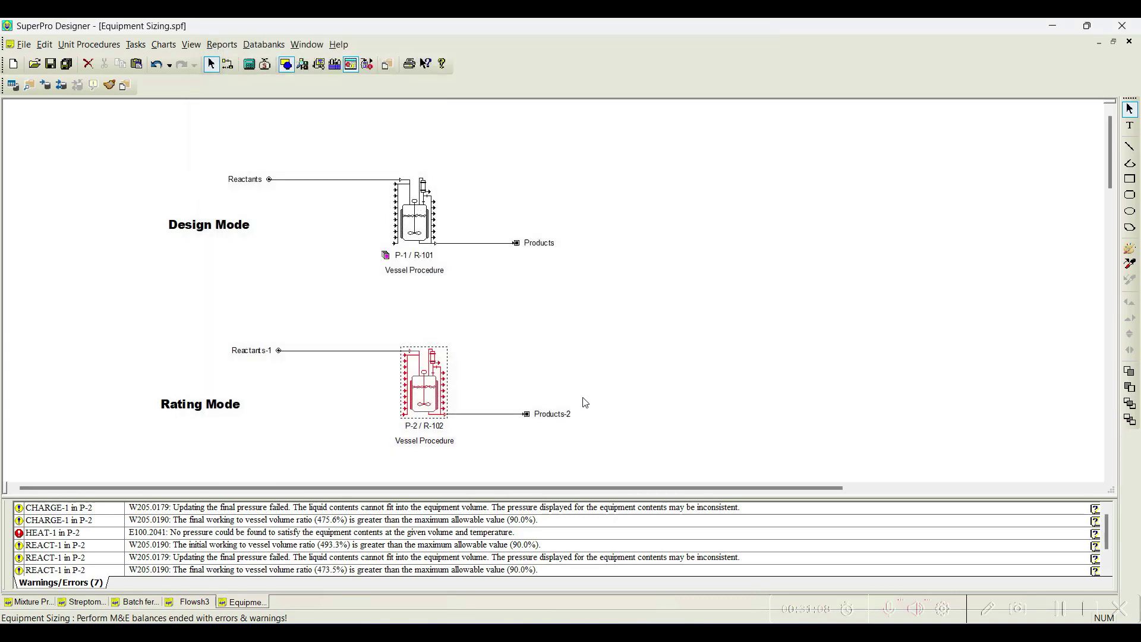
pyautogui.click(249, 64)
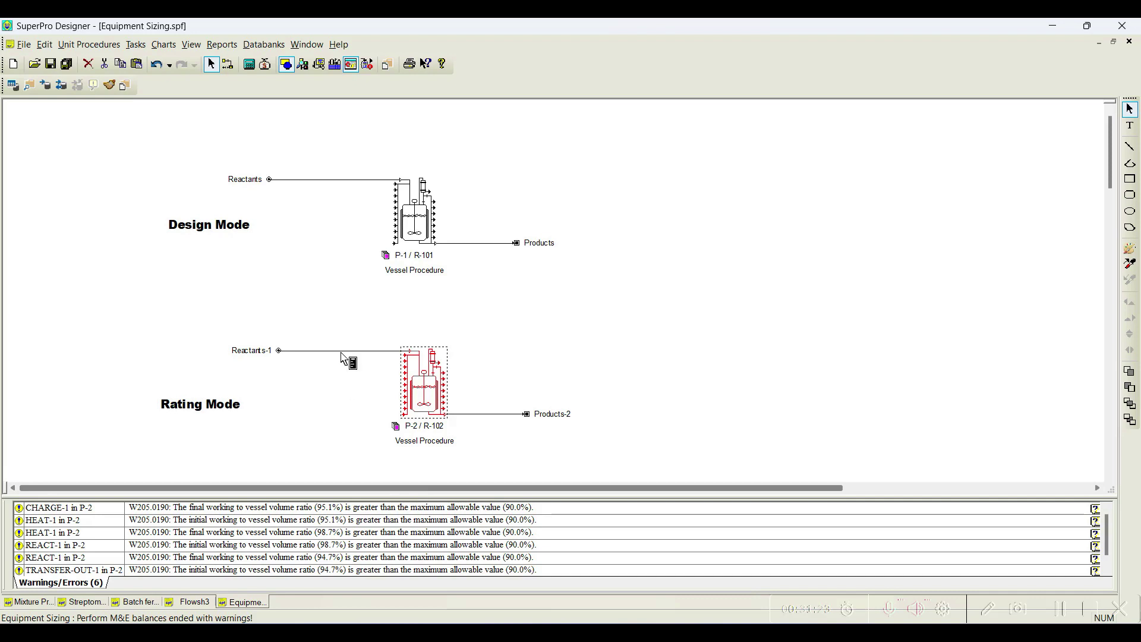
# Set the number of R-102 units to 6 in its equipment data and solve the mass and energy balances
pyautogui.rightClick(420, 400)
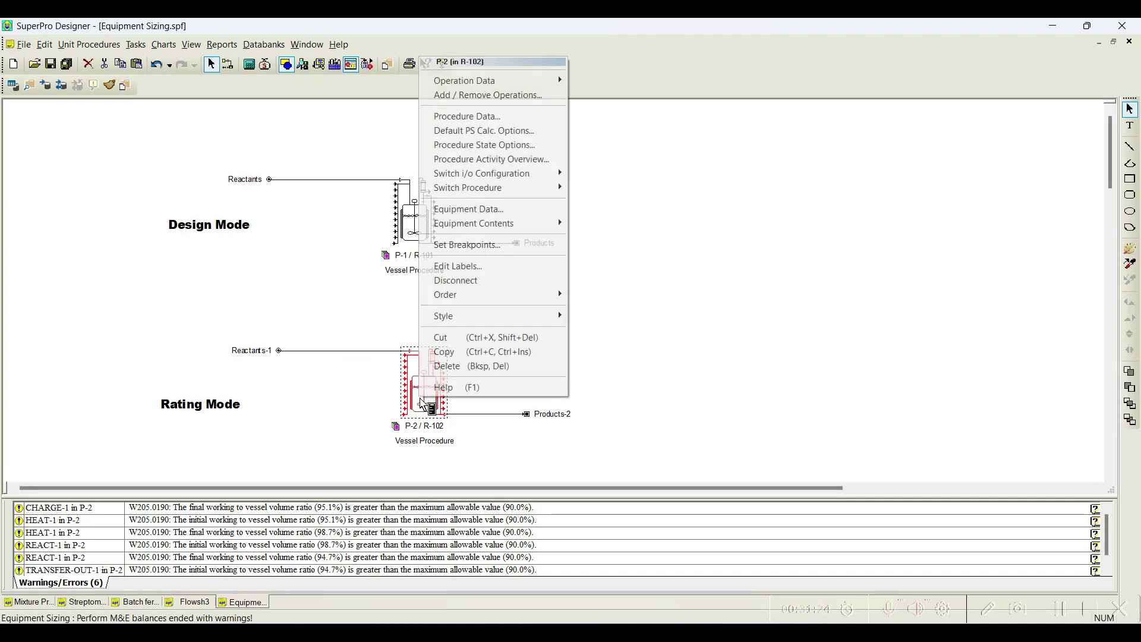
pyautogui.click(499, 209)
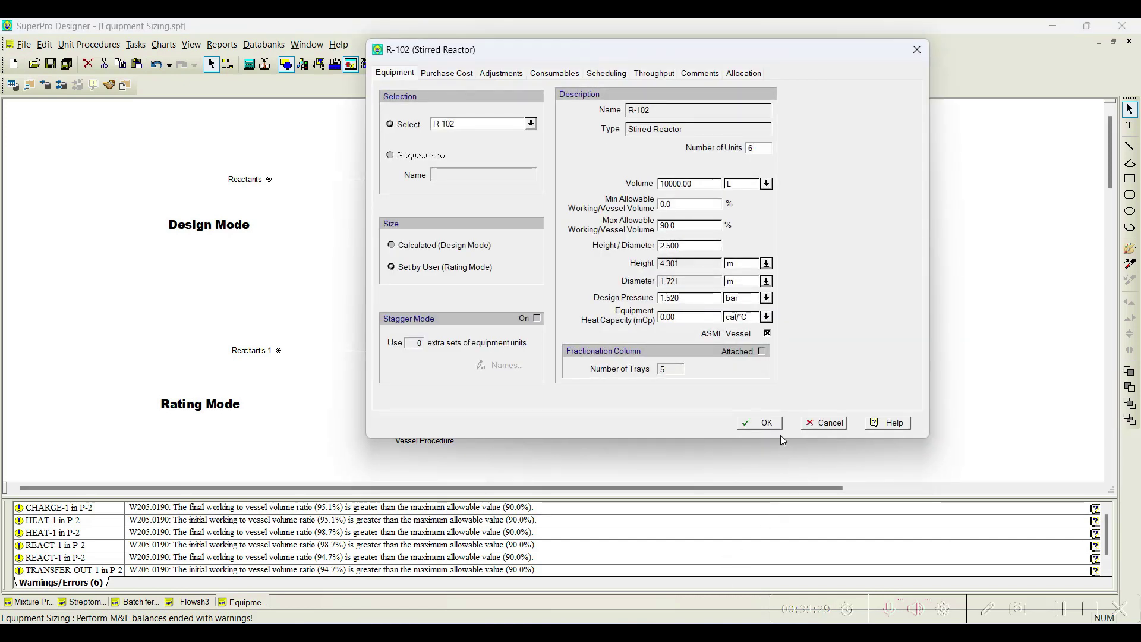
pyautogui.click(760, 422)
pyautogui.click(249, 64)
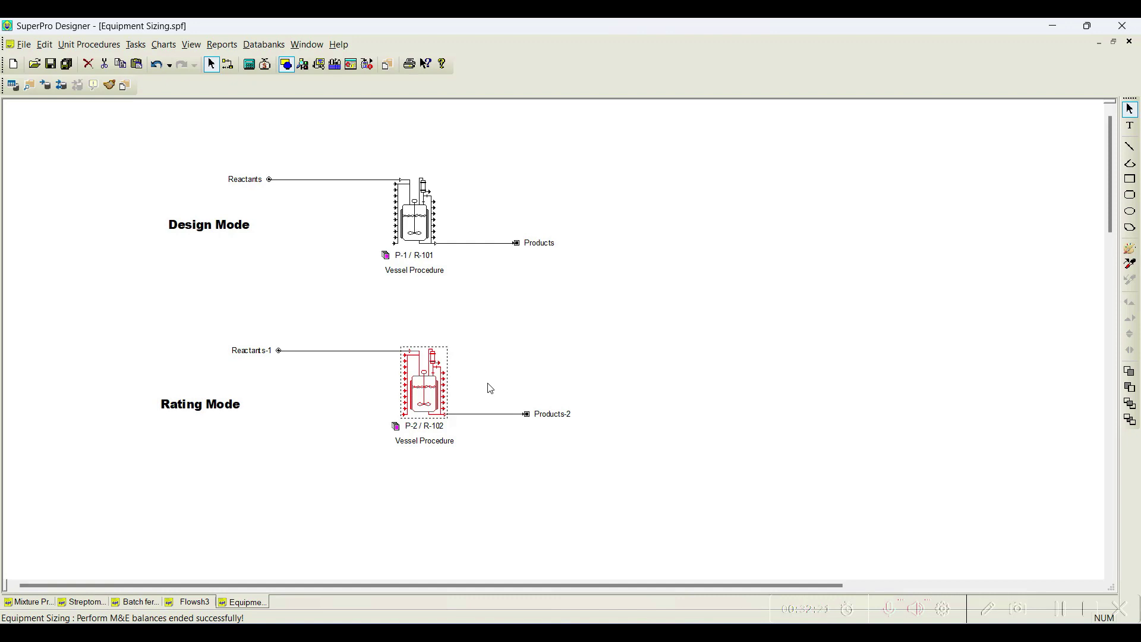
# Compare the composition and total flowrates of the Products stream from P-1 and the Products-2 stream from P-2
pyautogui.doubleClick(468, 246)
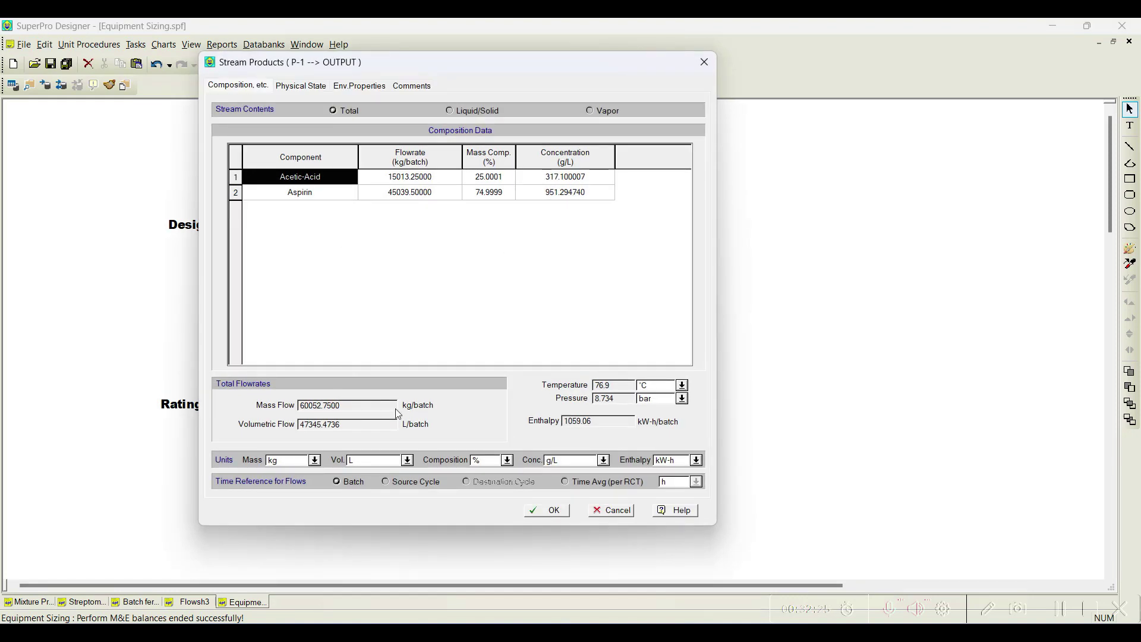
pyautogui.click(546, 512)
pyautogui.click(496, 422)
pyautogui.doubleClick(496, 422)
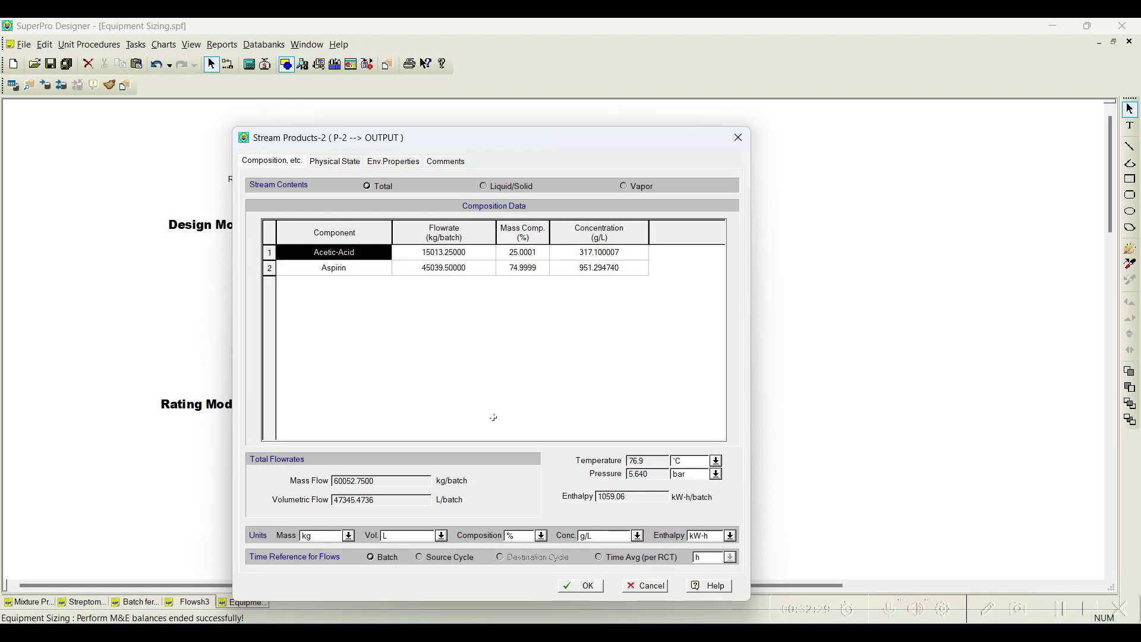
pyautogui.click(581, 586)
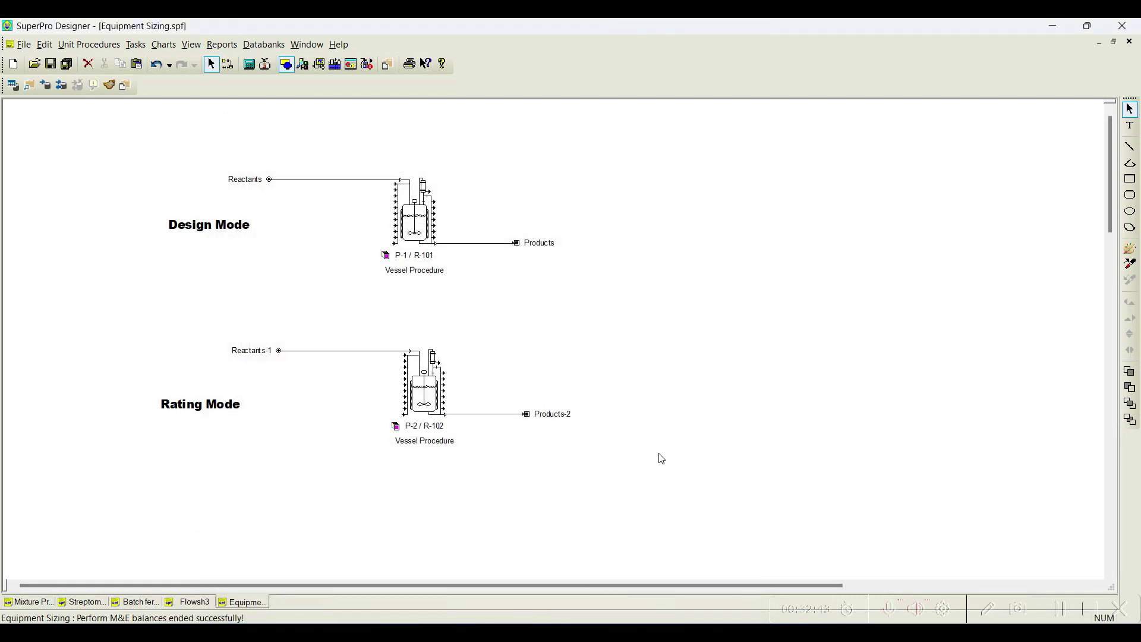